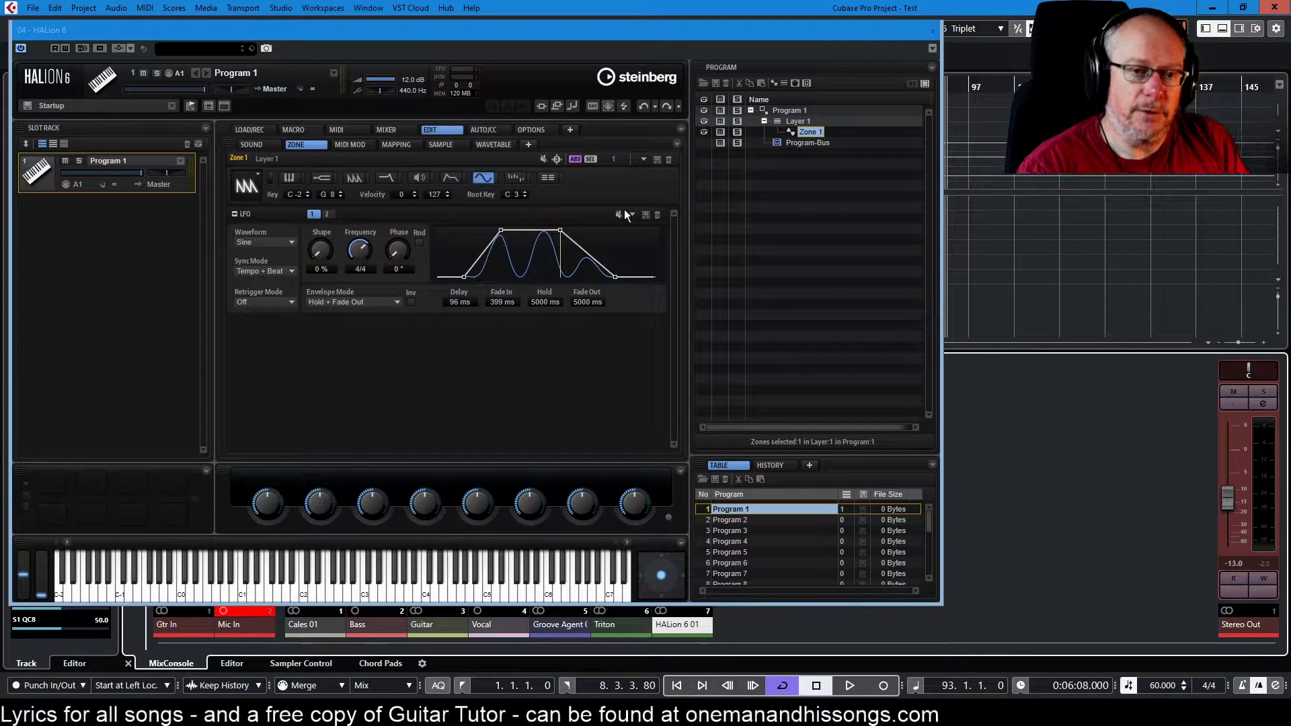
# Step: Open the zone's modulation matrix and browse row 1's sources and destinations, keeping LFO 1 → Cutoff
pyautogui.click(547, 180)
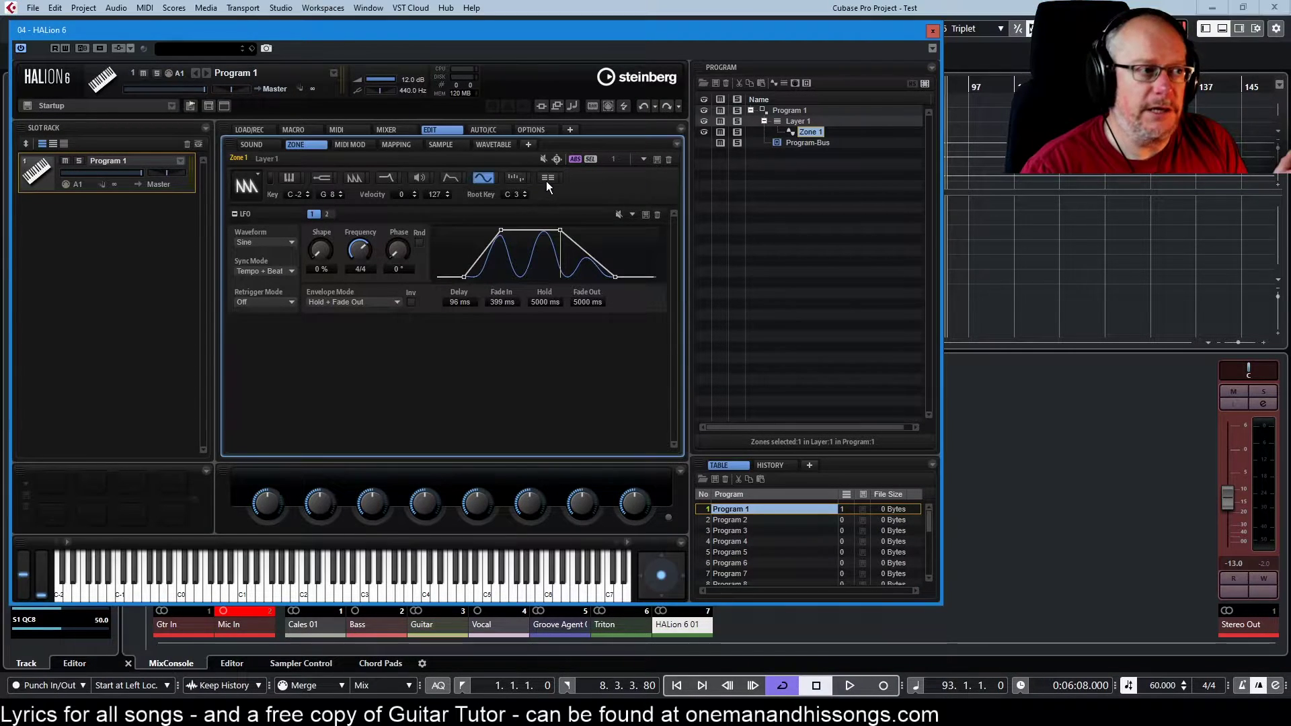
pyautogui.click(546, 180)
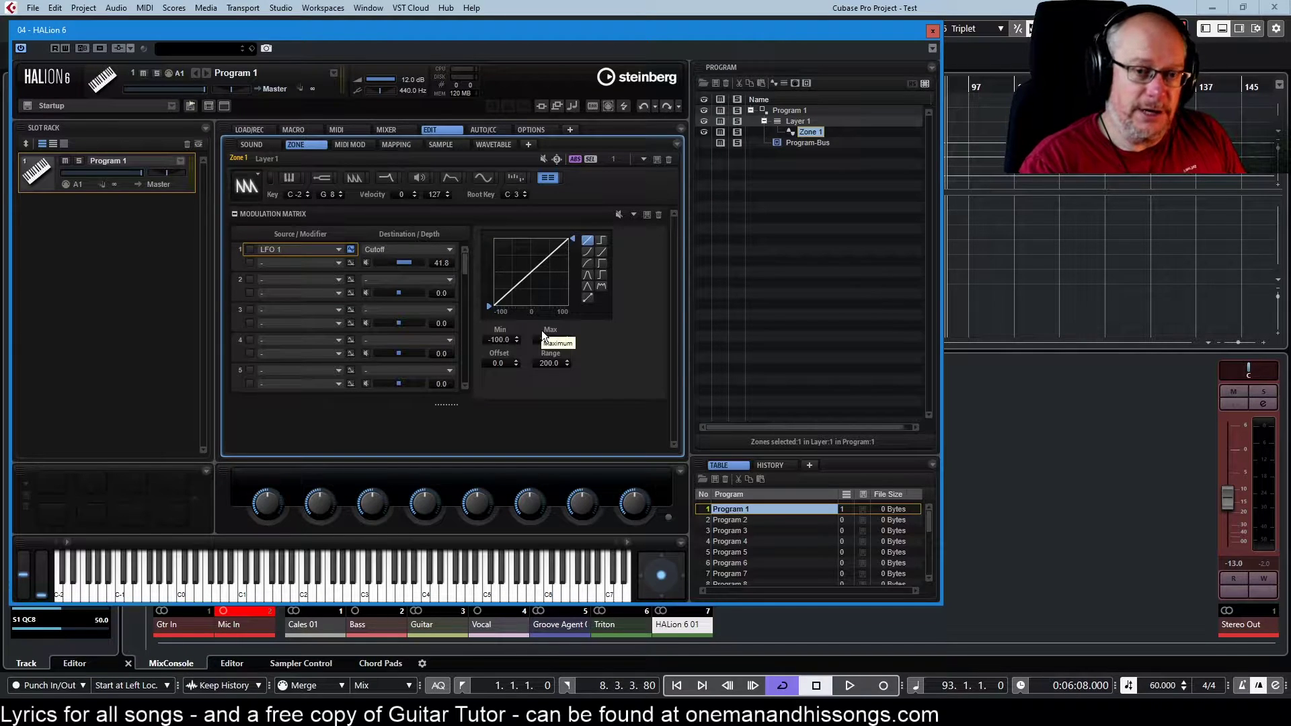
pyautogui.click(339, 250)
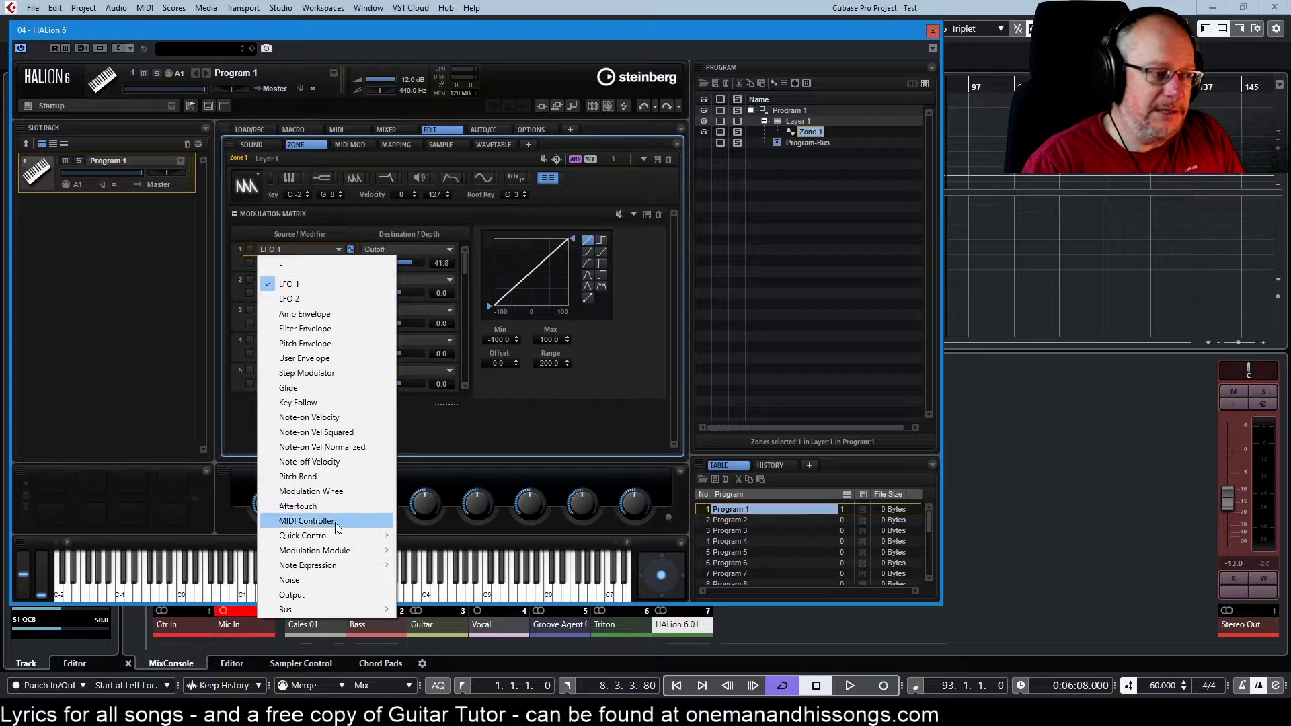
pyautogui.moveTo(335, 536)
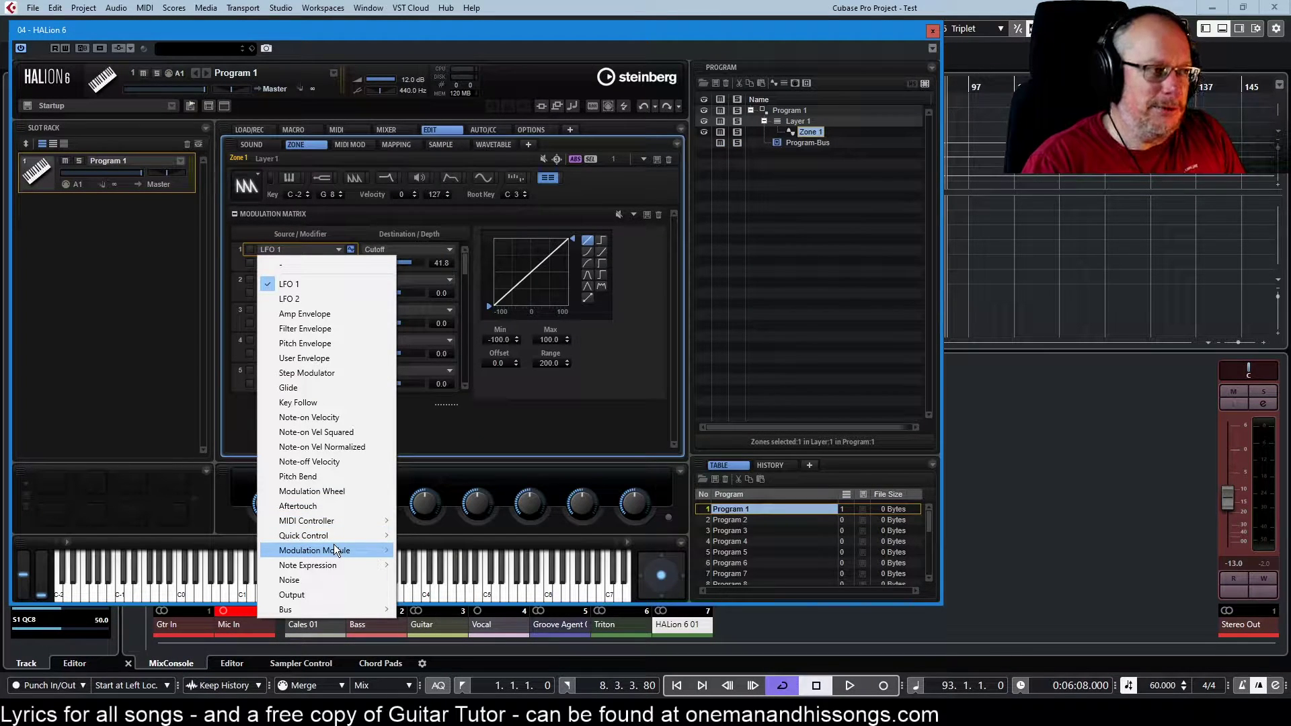
pyautogui.click(516, 428)
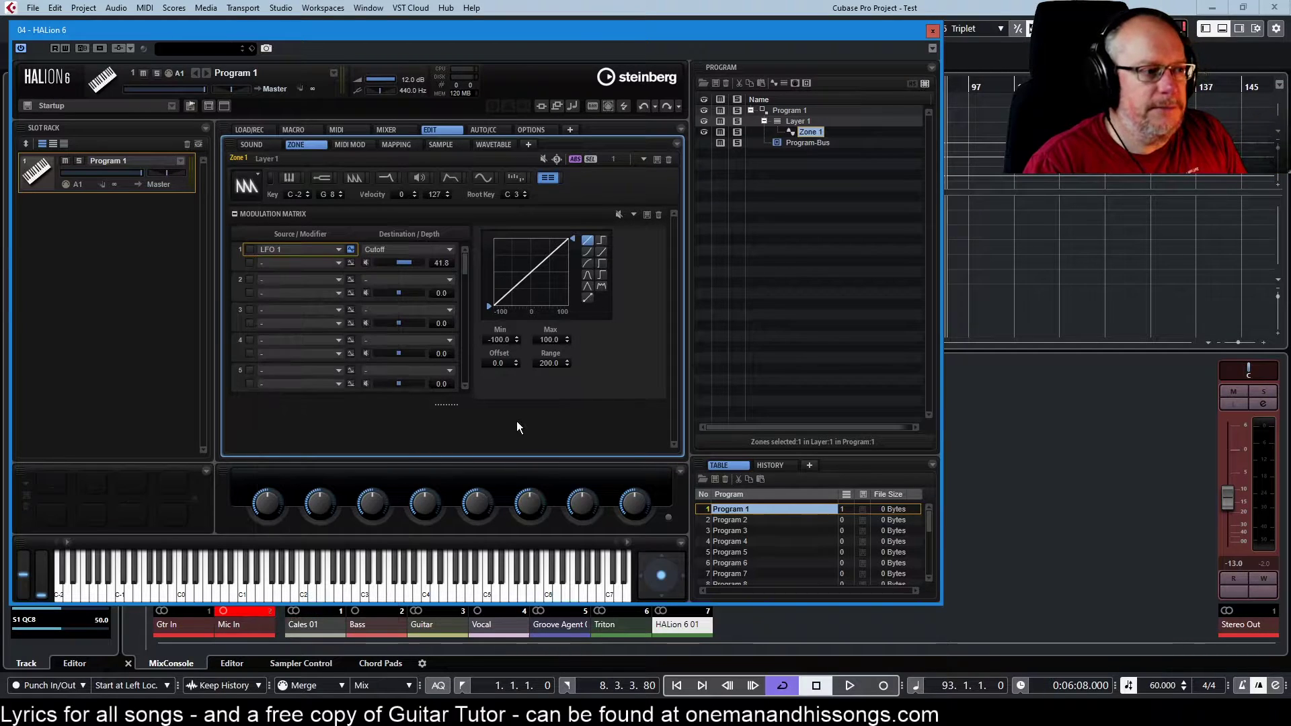
pyautogui.click(444, 251)
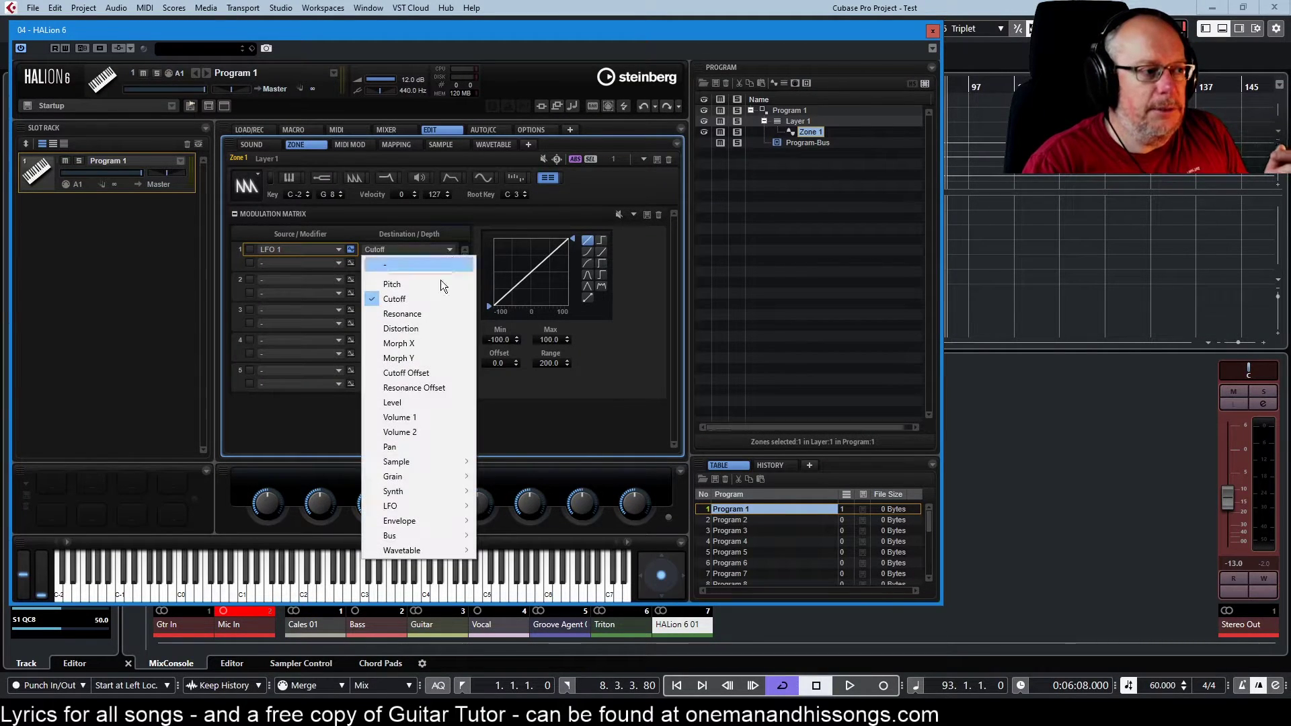
pyautogui.moveTo(446, 461)
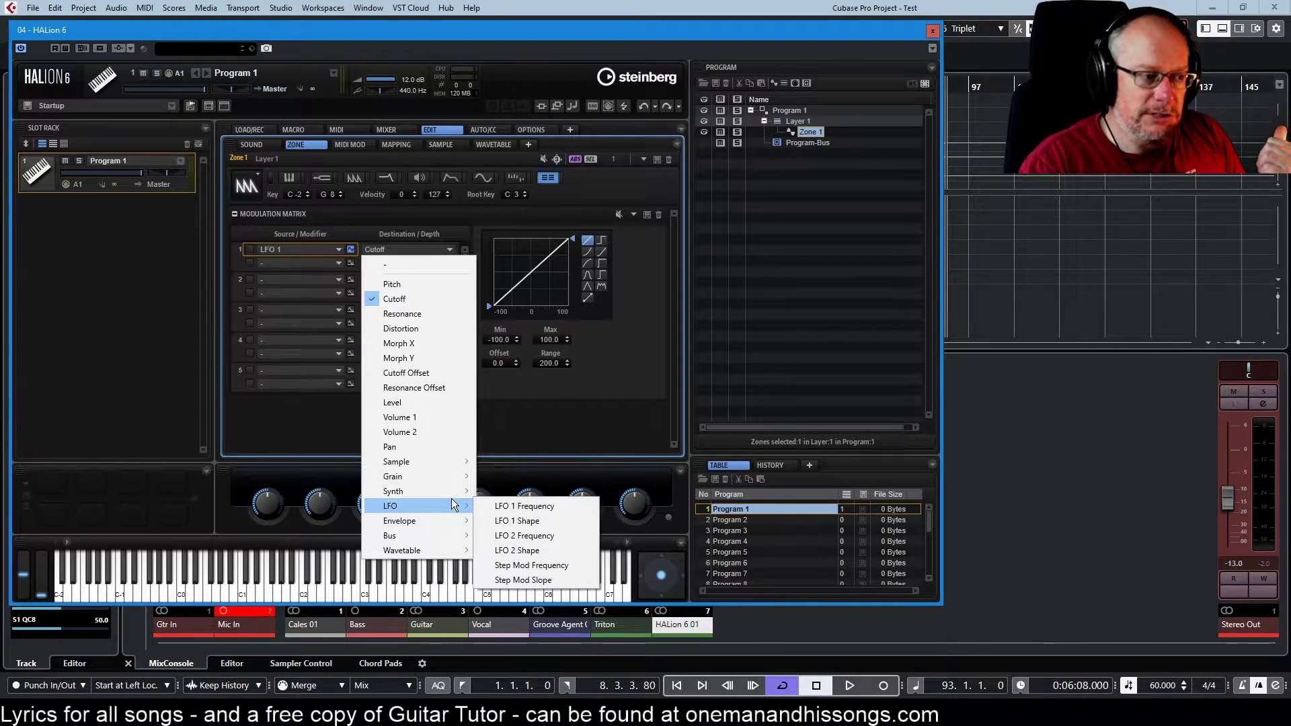
pyautogui.click(543, 402)
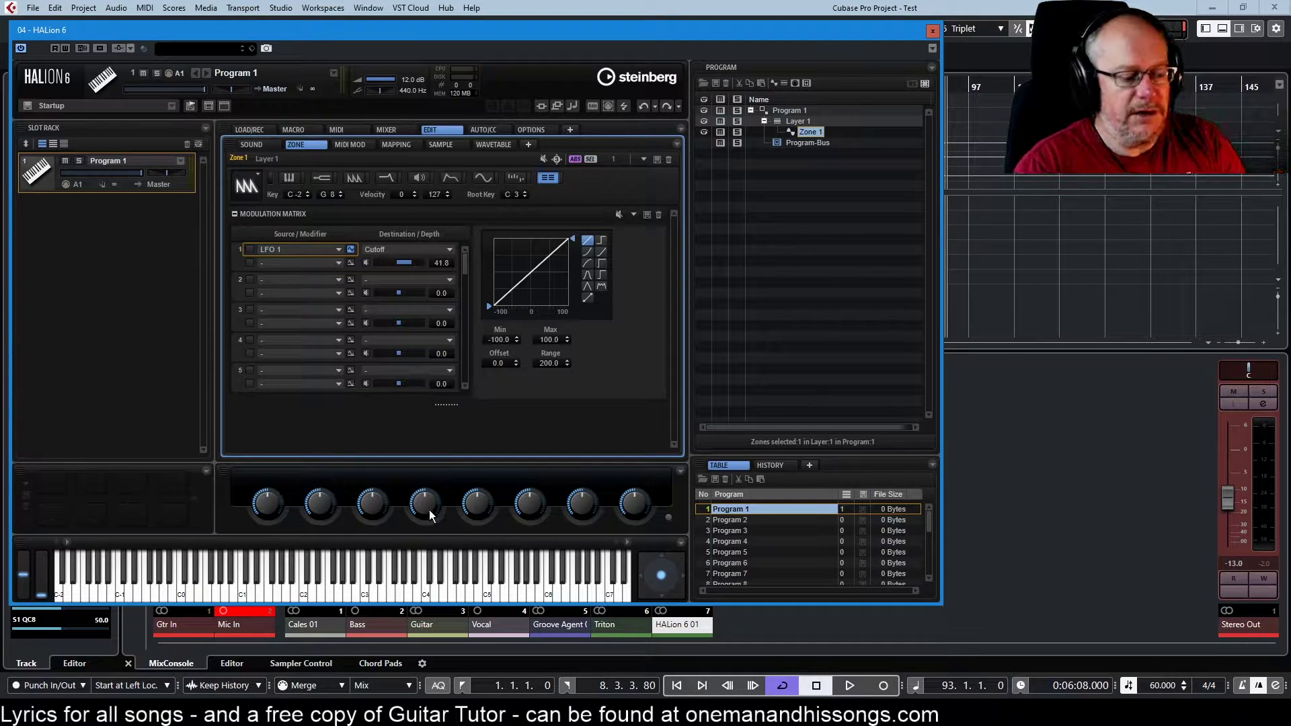
pyautogui.click(483, 178)
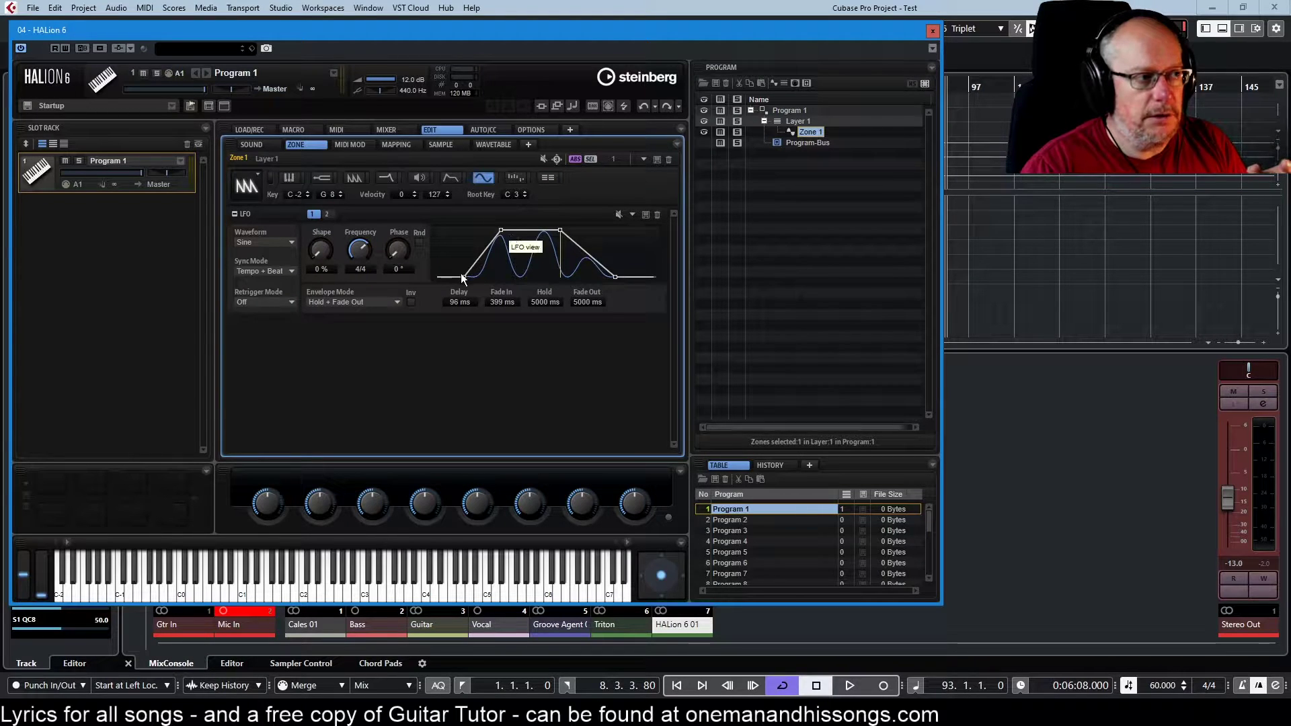
# Step: Remove LFO 1's start delay and fade-in, setting both to 0 ms
pyautogui.moveTo(464, 276); pyautogui.dragTo(363, 279)
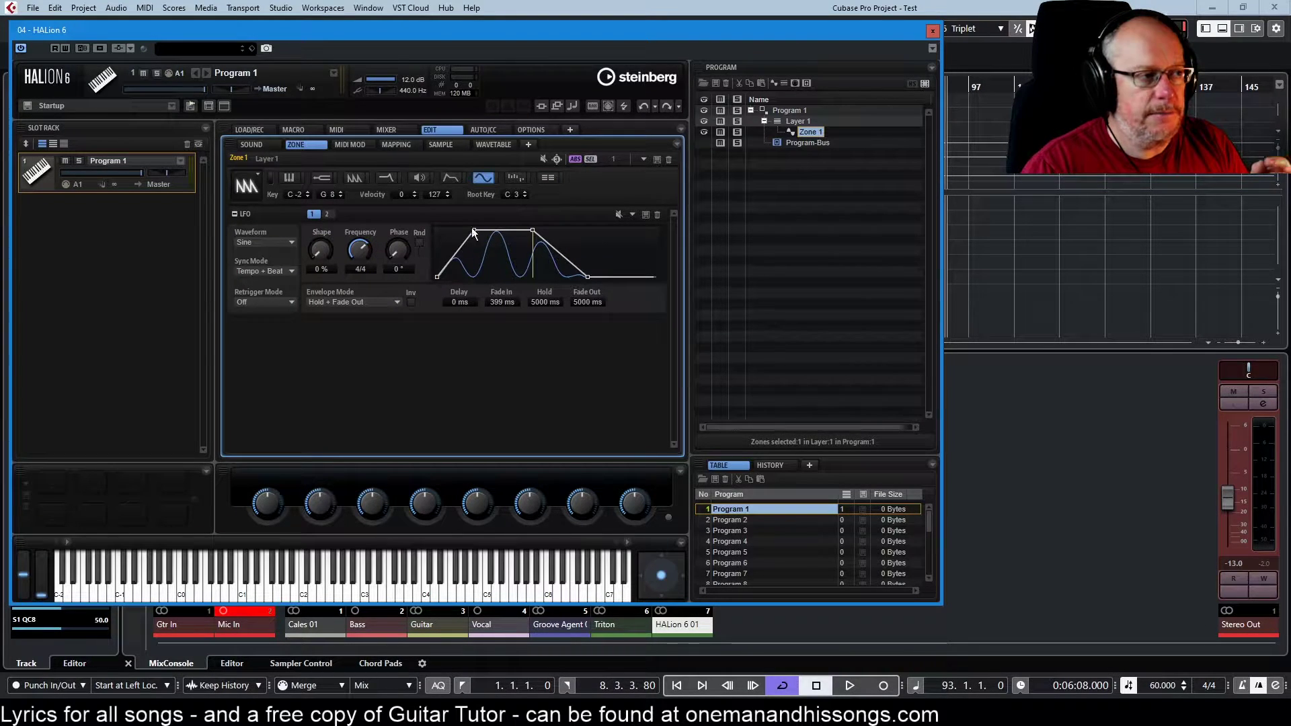
pyautogui.moveTo(476, 231); pyautogui.dragTo(437, 231)
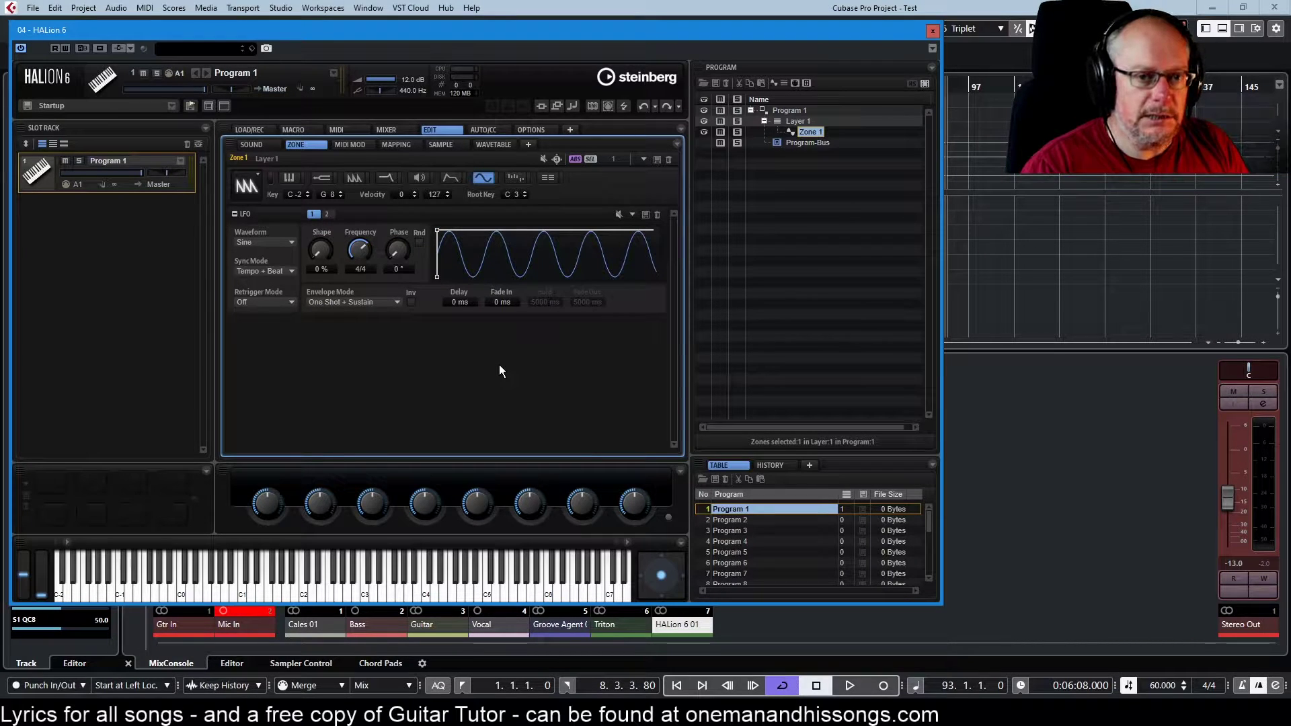
pyautogui.scroll(1, 265, 271)
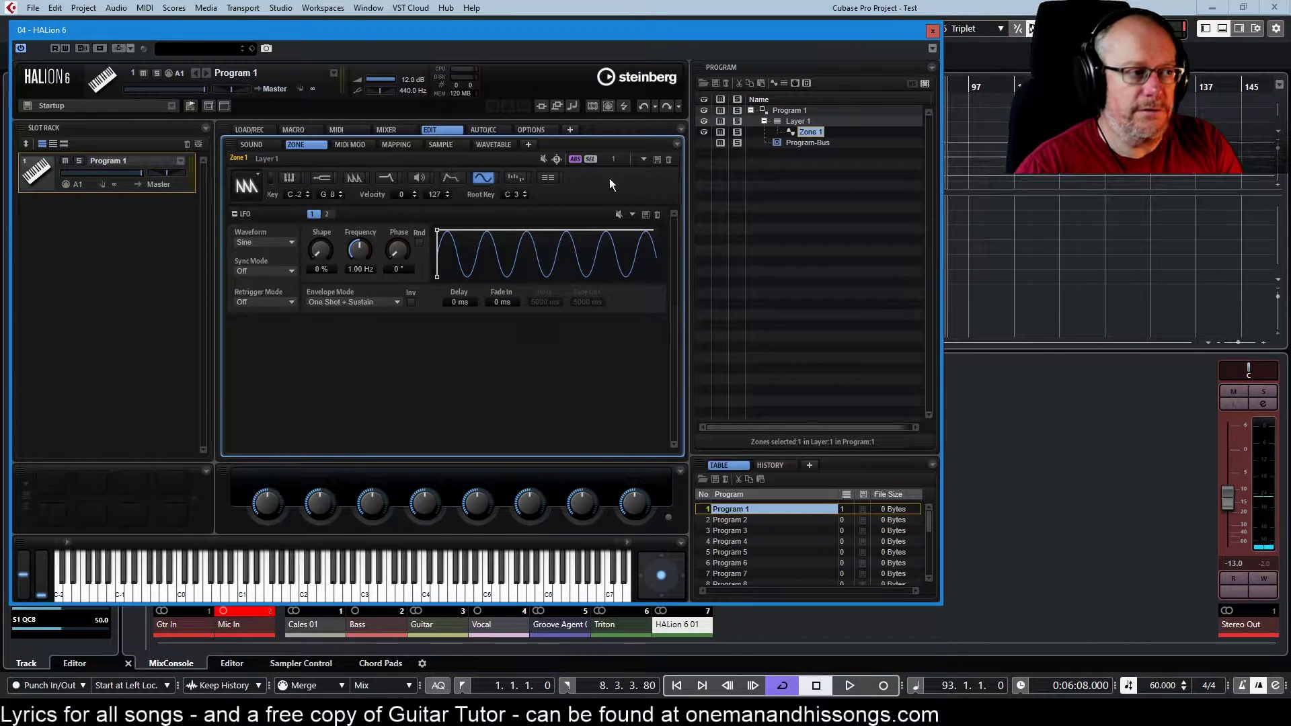
# Step: Return to the modulation matrix and set the LFO 1 → Cutoff depth to 8.9
pyautogui.click(555, 180)
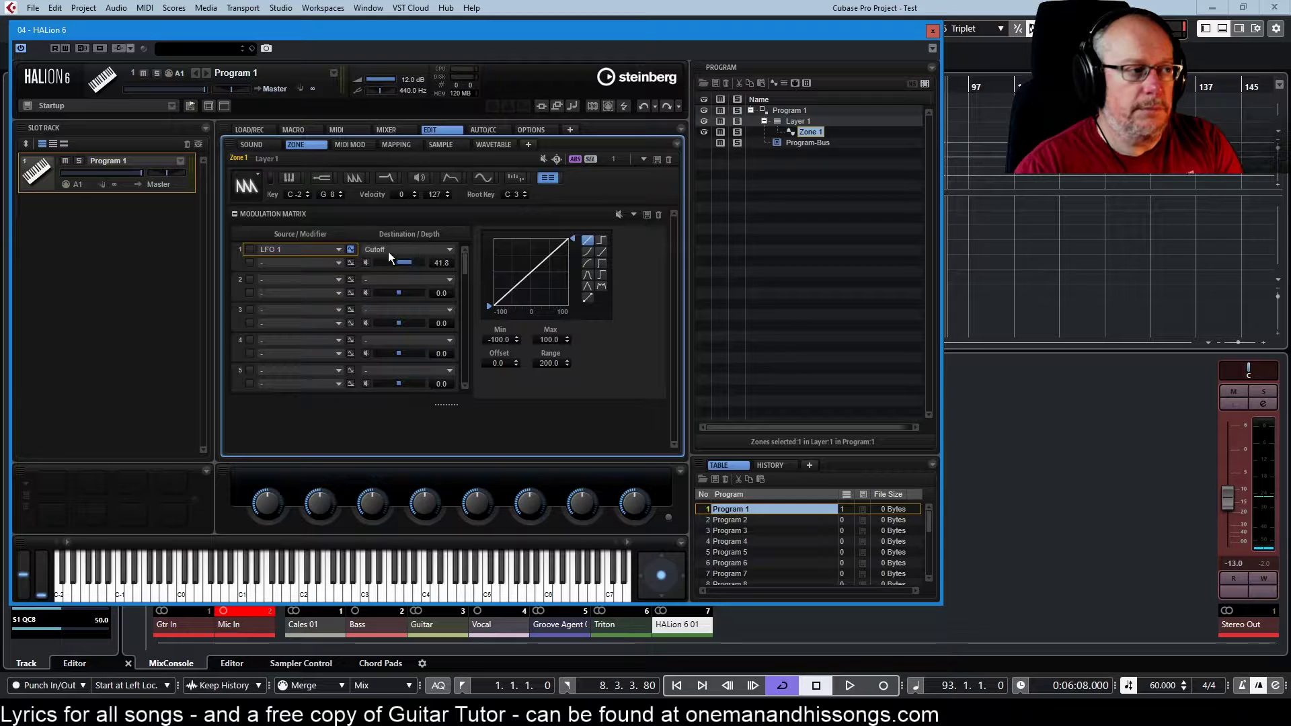
pyautogui.moveTo(409, 264); pyautogui.dragTo(417, 268)
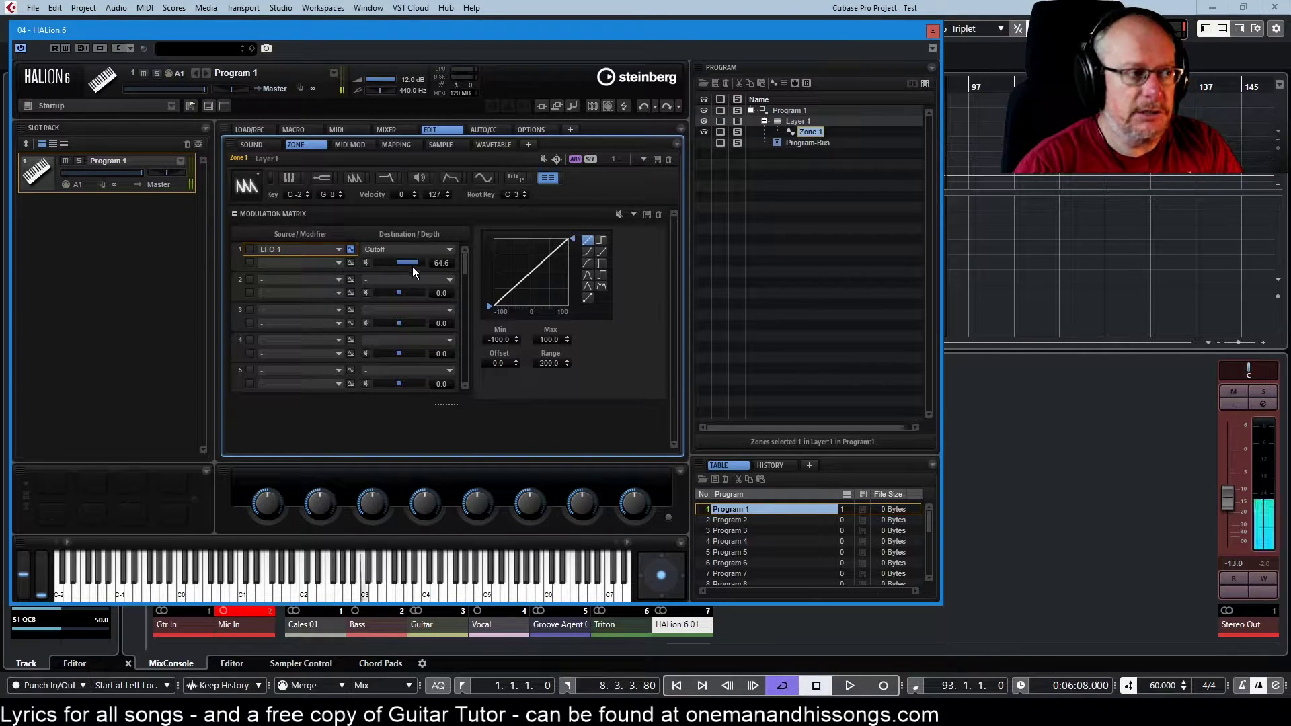
pyautogui.moveTo(418, 263); pyautogui.dragTo(402, 267)
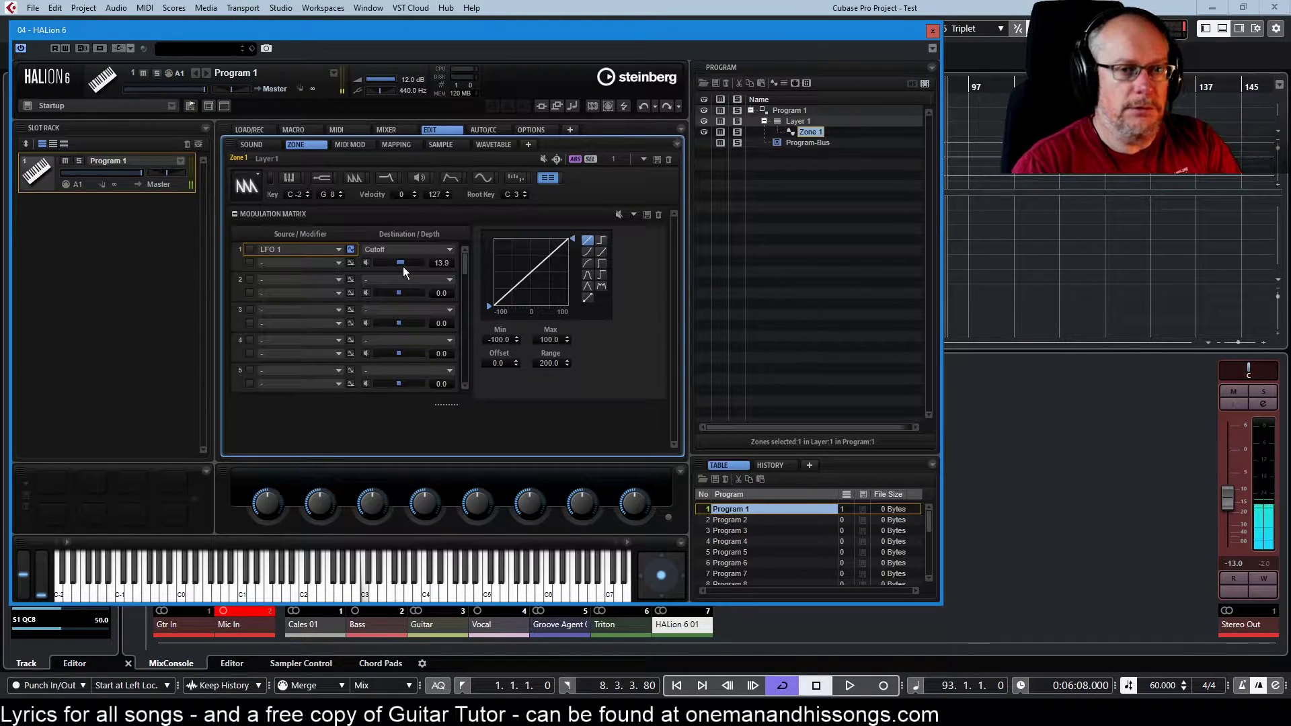
pyautogui.moveTo(405, 267); pyautogui.dragTo(426, 268)
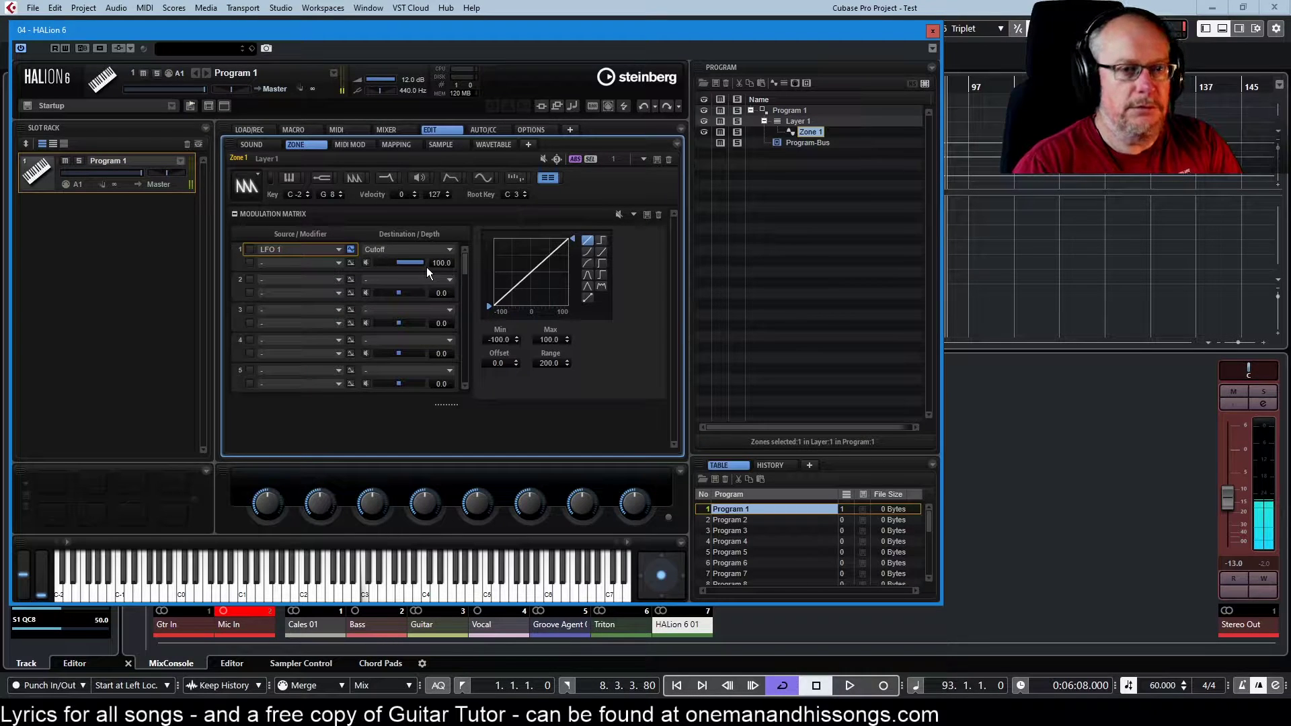
pyautogui.moveTo(420, 268); pyautogui.dragTo(402, 269)
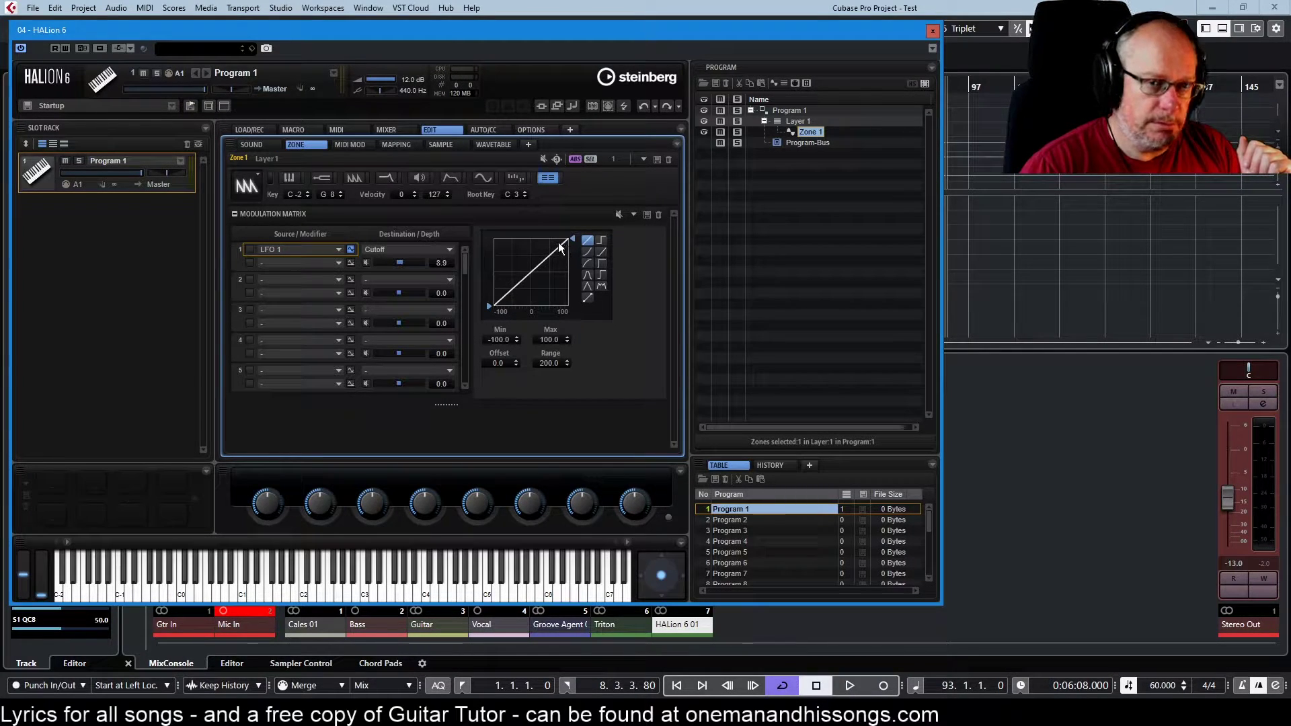
# Step: Make the LFO 1 → Cutoff curve exponential, then raise its Min and Max both to 100.0
pyautogui.click(586, 253)
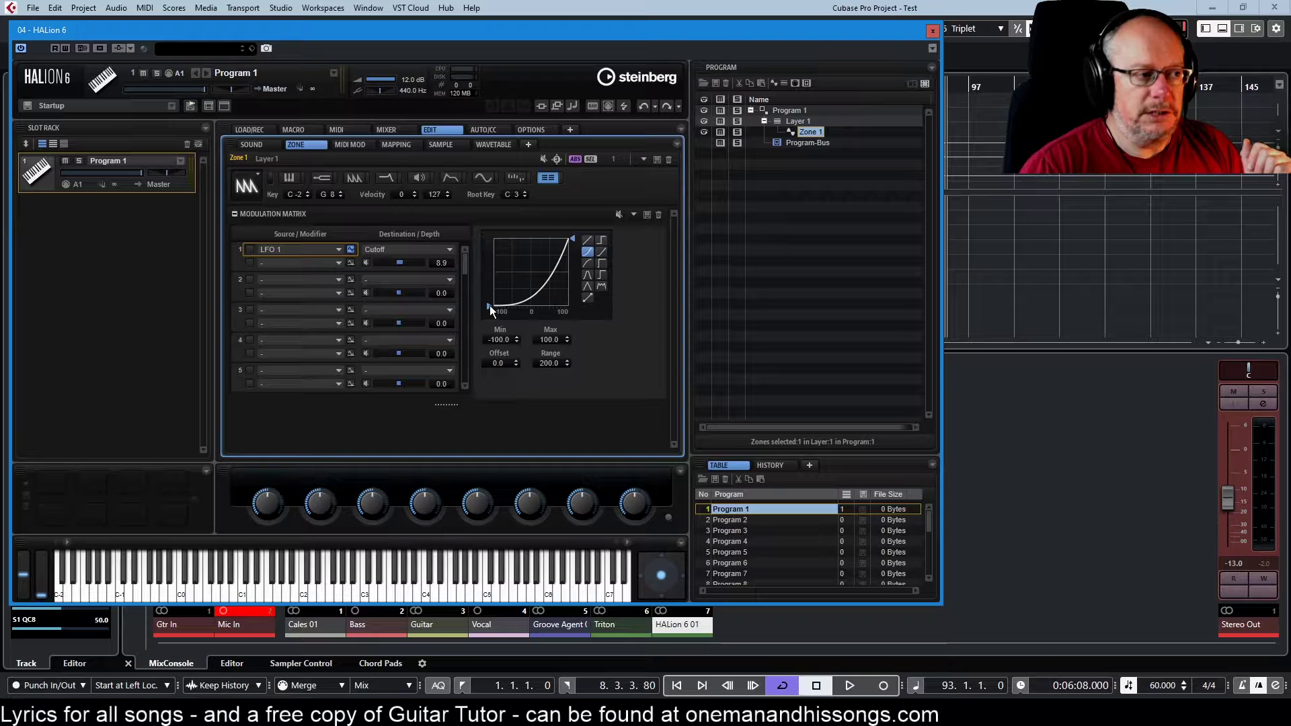
pyautogui.moveTo(490, 305); pyautogui.dragTo(488, 288)
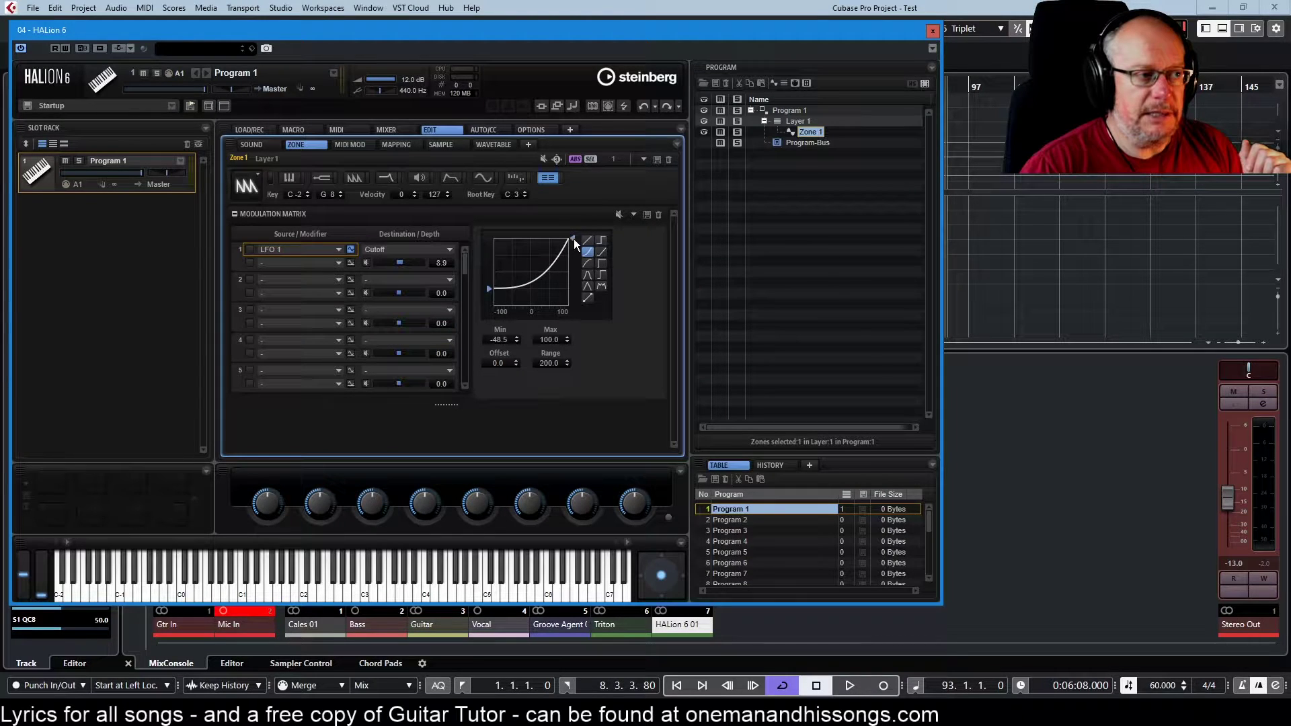
pyautogui.moveTo(572, 240); pyautogui.dragTo(571, 256)
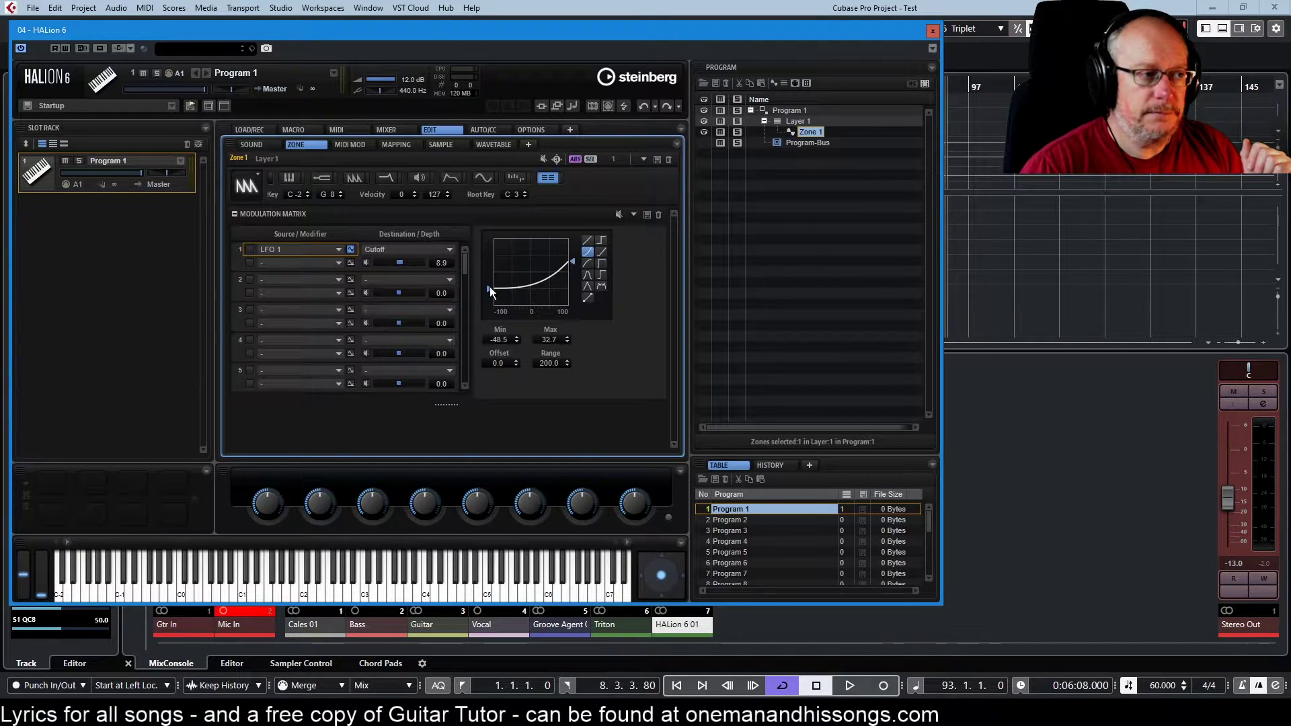
pyautogui.moveTo(490, 288); pyautogui.dragTo(490, 282)
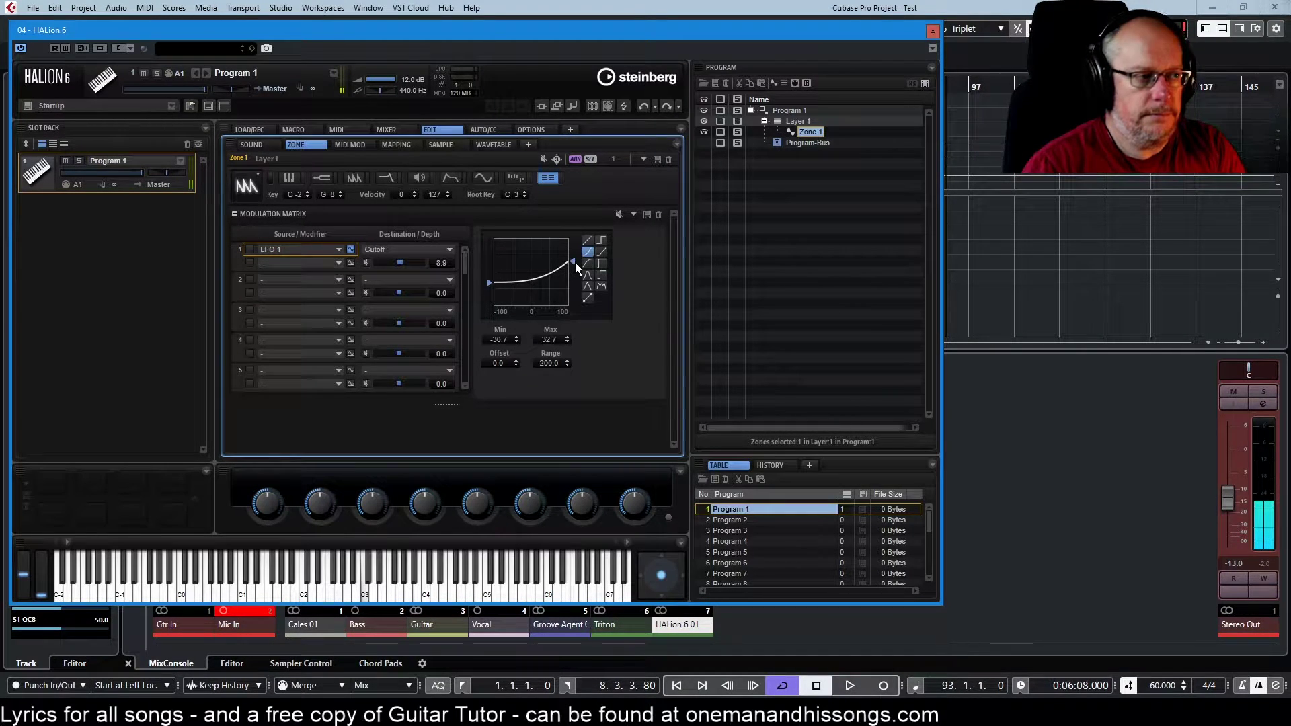
pyautogui.moveTo(573, 265); pyautogui.dragTo(574, 222)
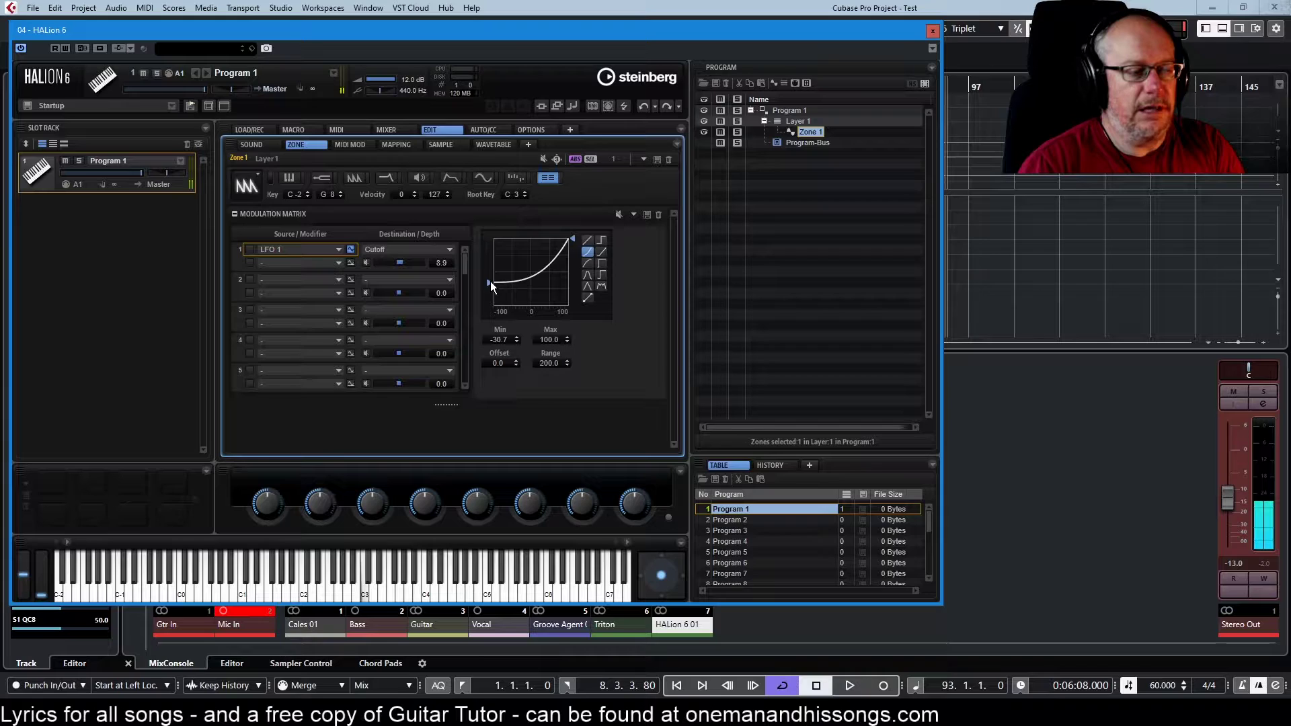
pyautogui.moveTo(490, 281); pyautogui.dragTo(473, 221)
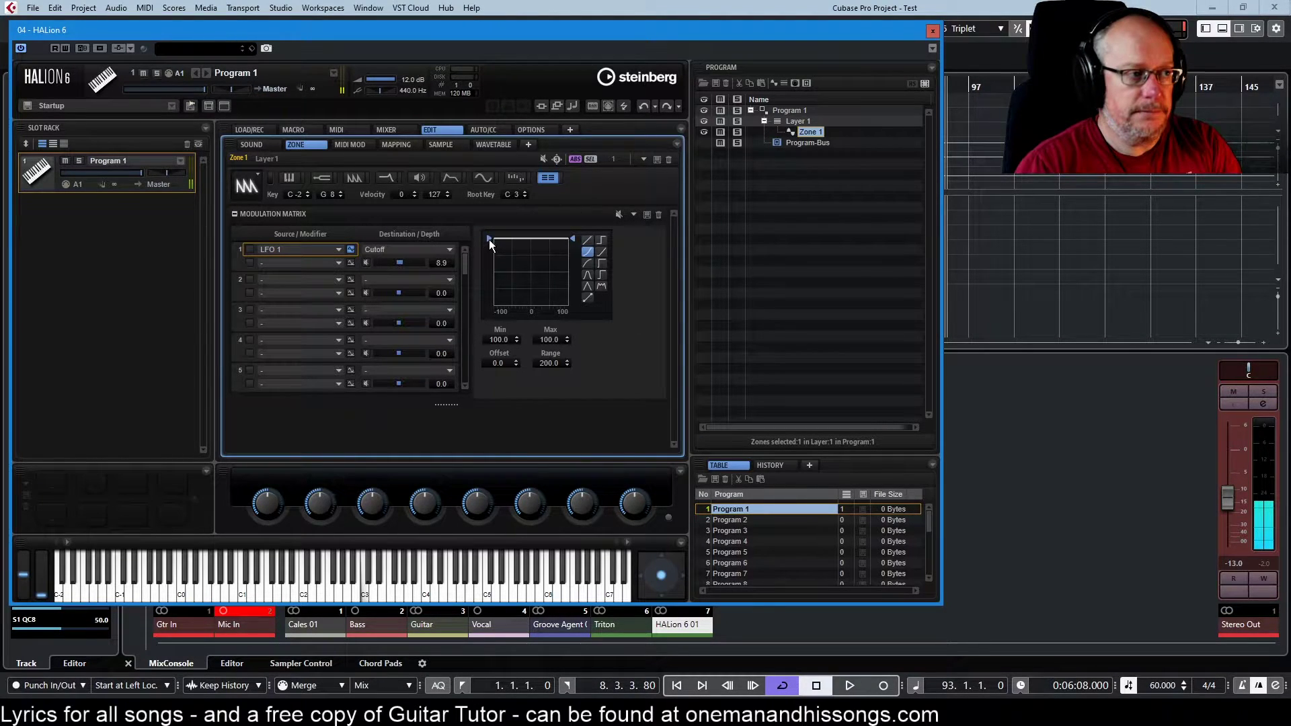
# Step: Raise the LFO 1 → Cutoff depth to 72.2, leaving the curve rising from -100.0 to 100.0
pyautogui.moveTo(489, 240); pyautogui.dragTo(491, 306)
pyautogui.moveTo(572, 240); pyautogui.dragTo(568, 392)
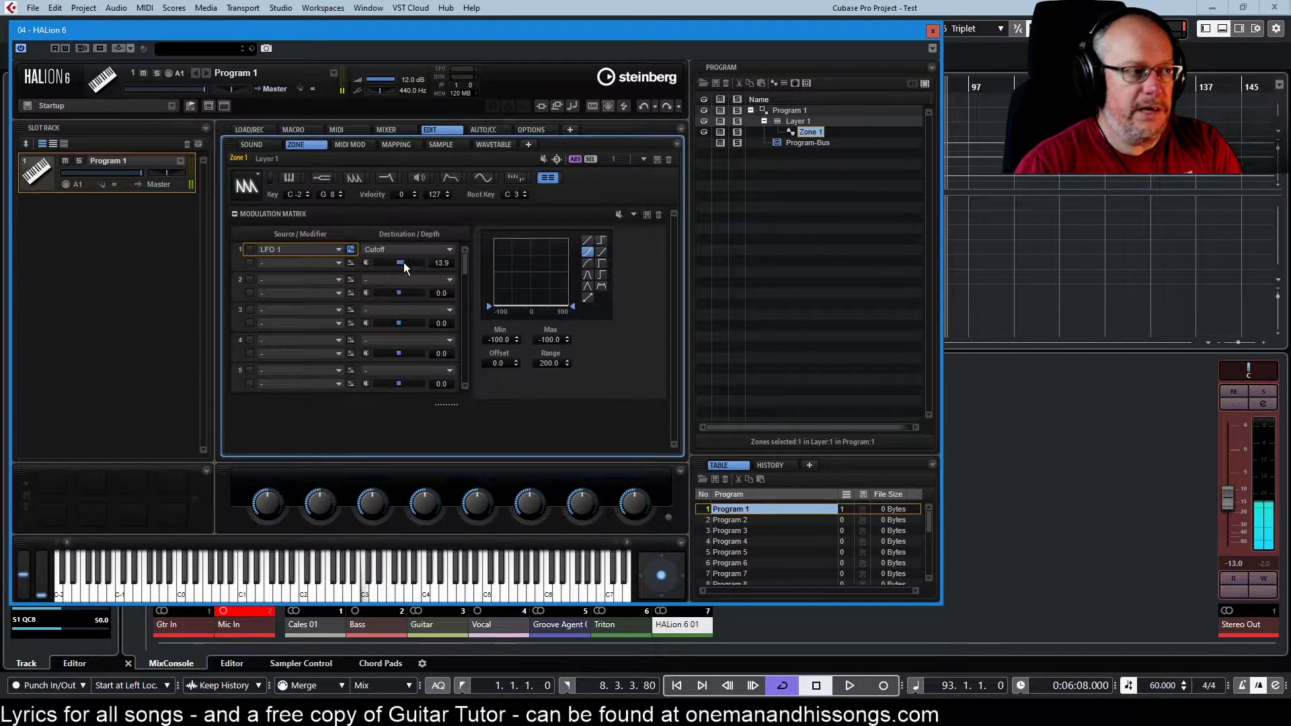
pyautogui.moveTo(404, 262); pyautogui.dragTo(421, 260)
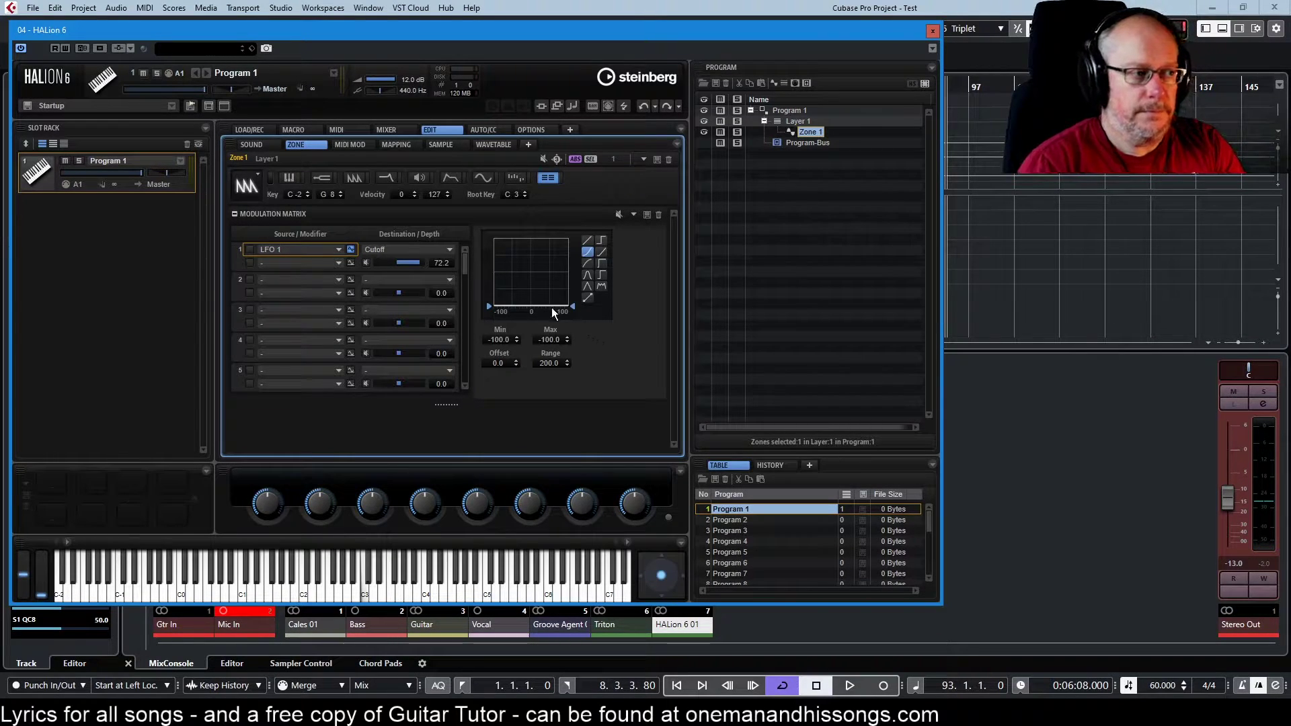
pyautogui.moveTo(487, 304); pyautogui.dragTo(488, 239)
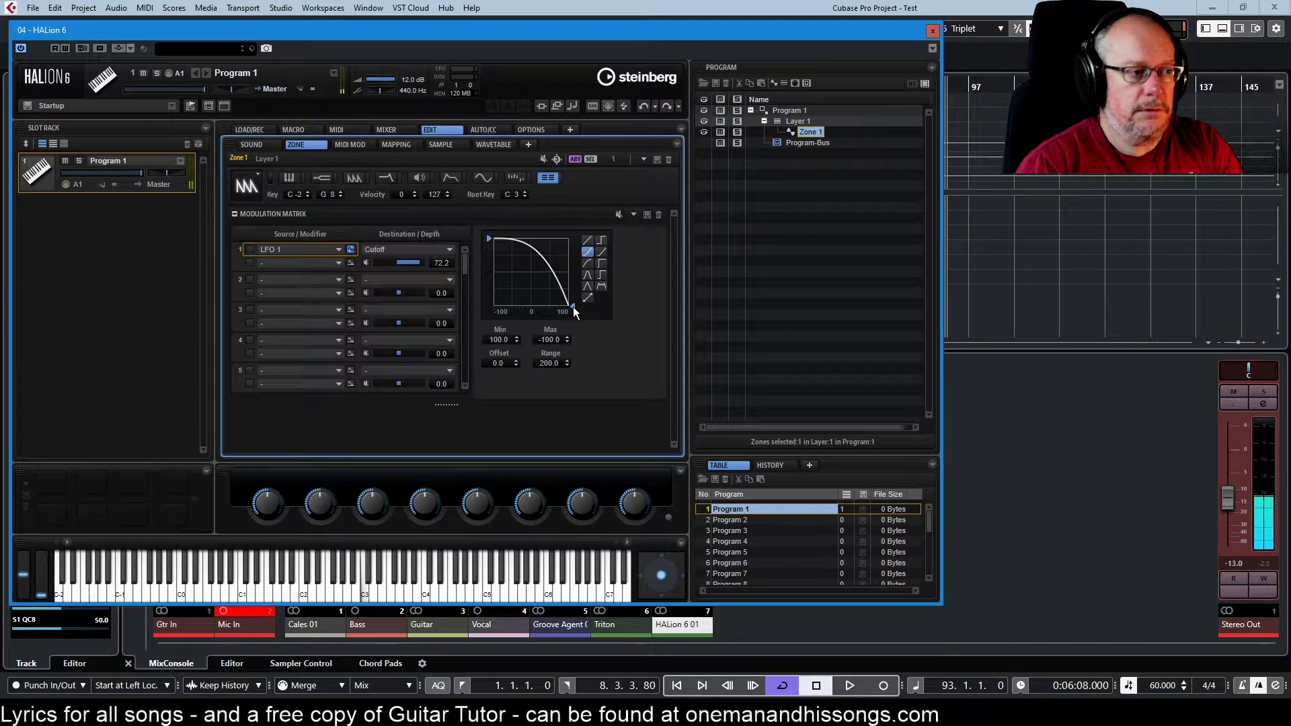
pyautogui.moveTo(573, 307); pyautogui.dragTo(571, 239)
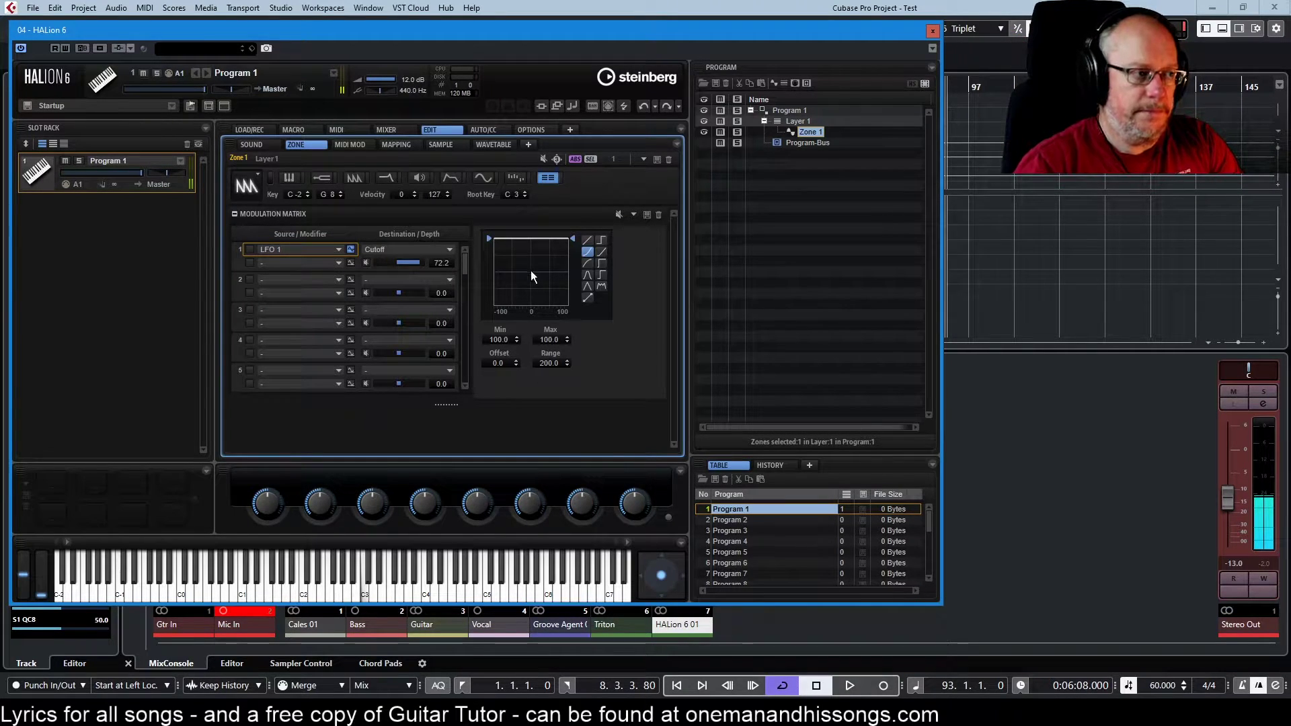
pyautogui.moveTo(489, 241); pyautogui.dragTo(483, 317)
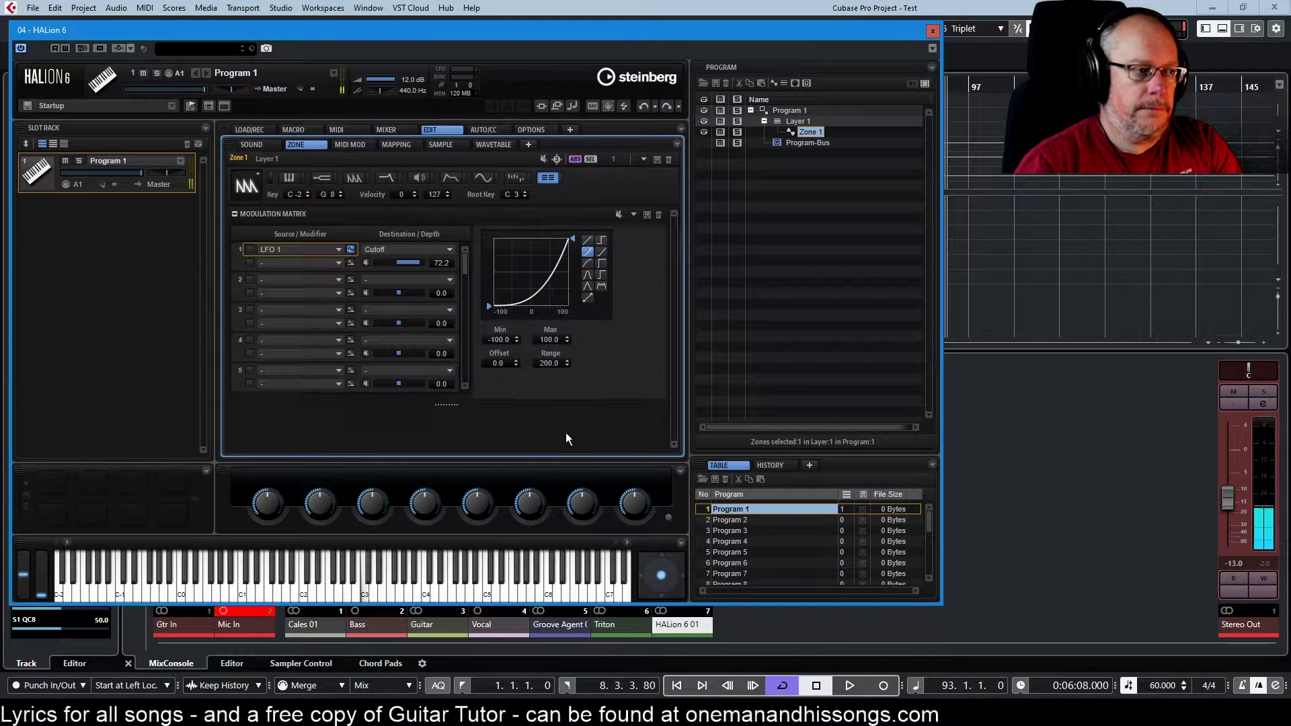
# Step: Try the bell, double-hump and step curve presets, finishing on the linear ramp
pyautogui.click(586, 274)
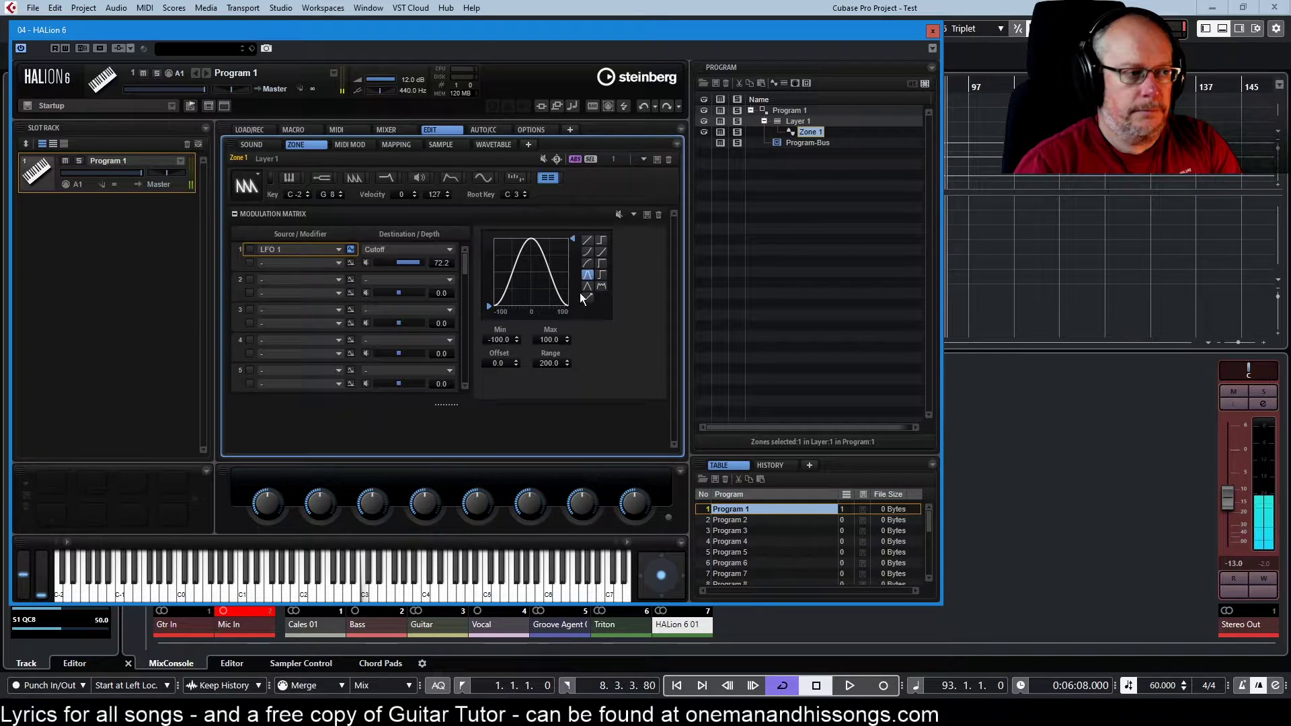
pyautogui.click(600, 286)
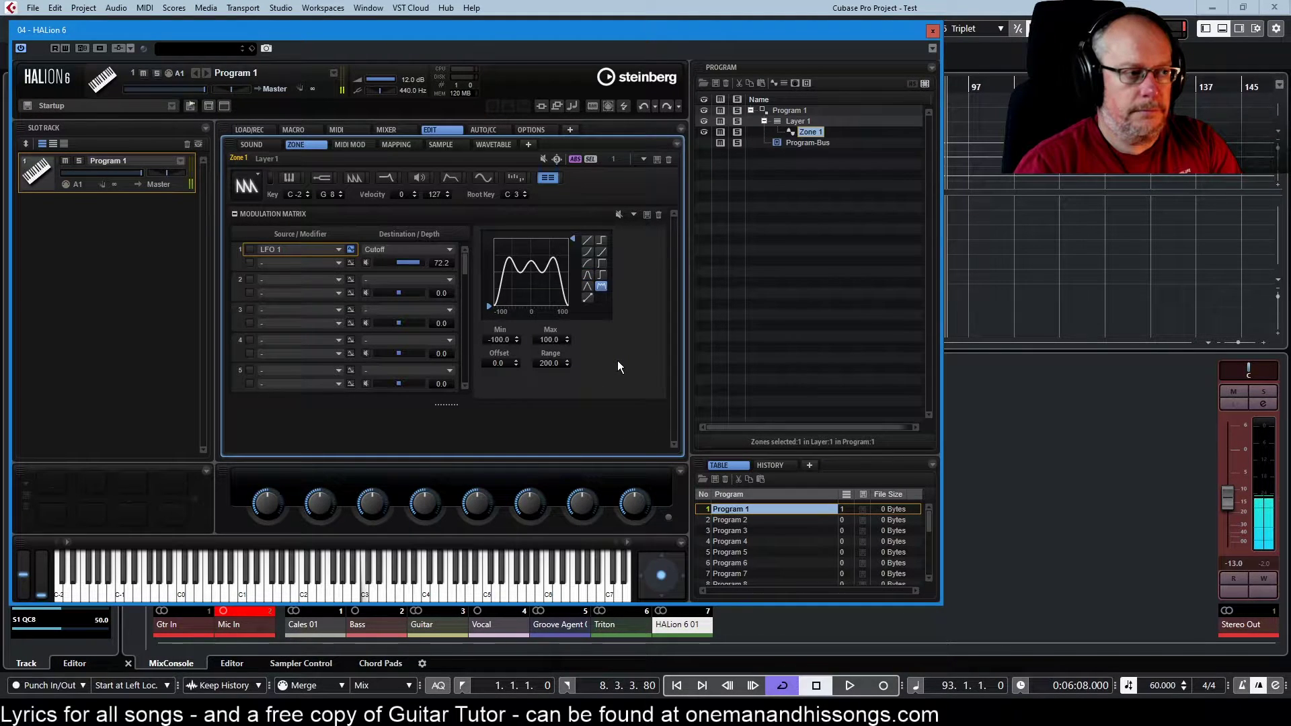
pyautogui.click(601, 262)
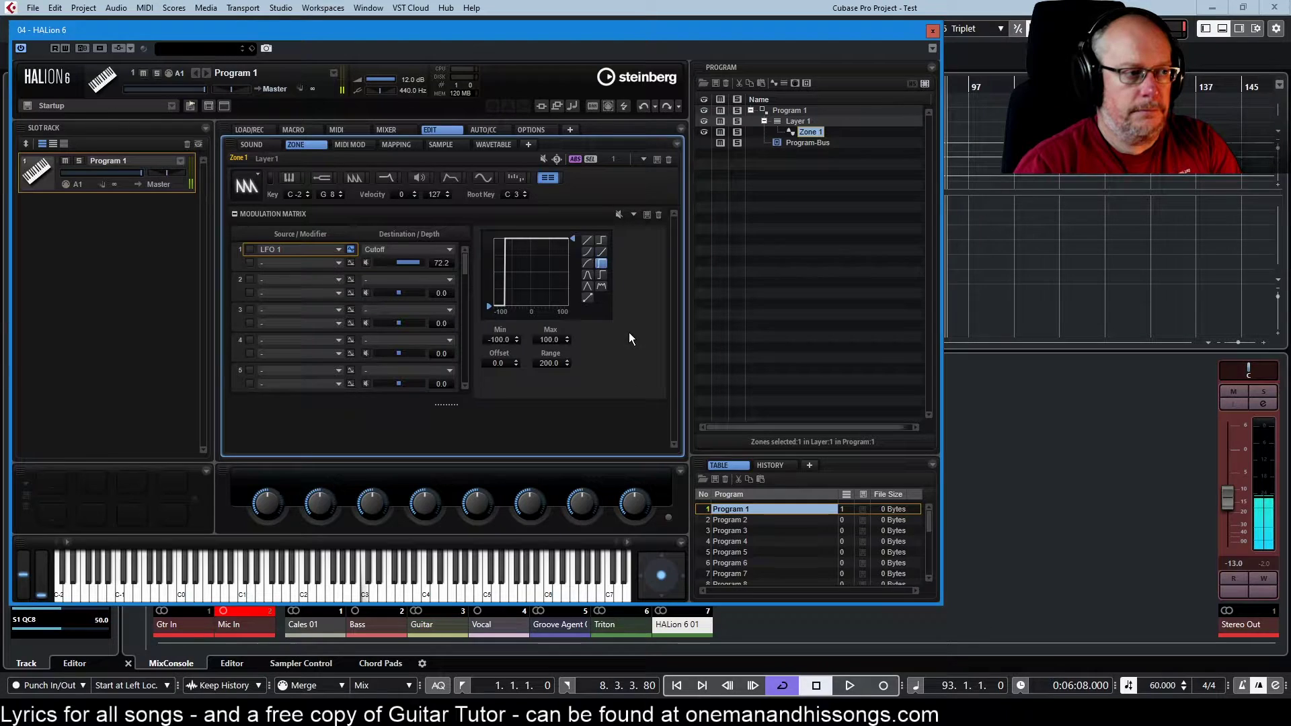
pyautogui.click(600, 251)
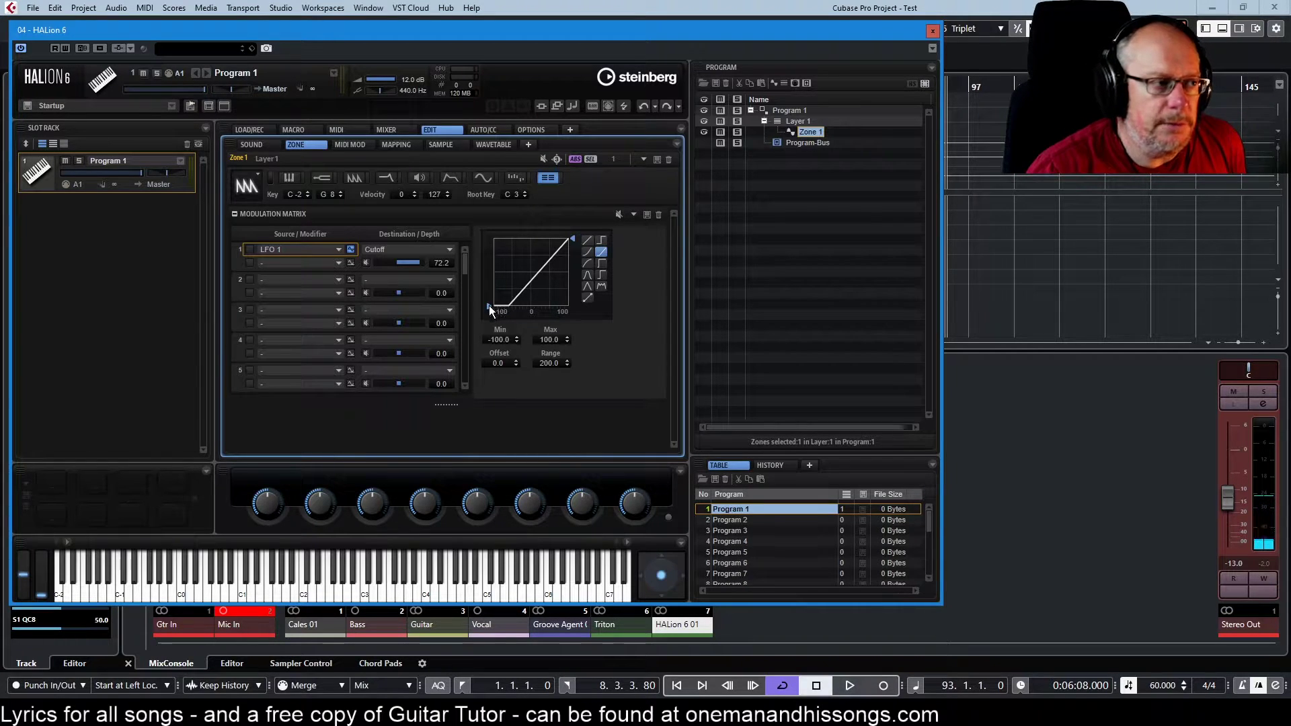
# Step: Experiment with the curve endpoints, then enter a Min of -40 and a Max of 80
pyautogui.moveTo(490, 305); pyautogui.dragTo(488, 277)
pyautogui.moveTo(573, 243); pyautogui.dragTo(562, 261)
pyautogui.moveTo(489, 278); pyautogui.dragTo(489, 265)
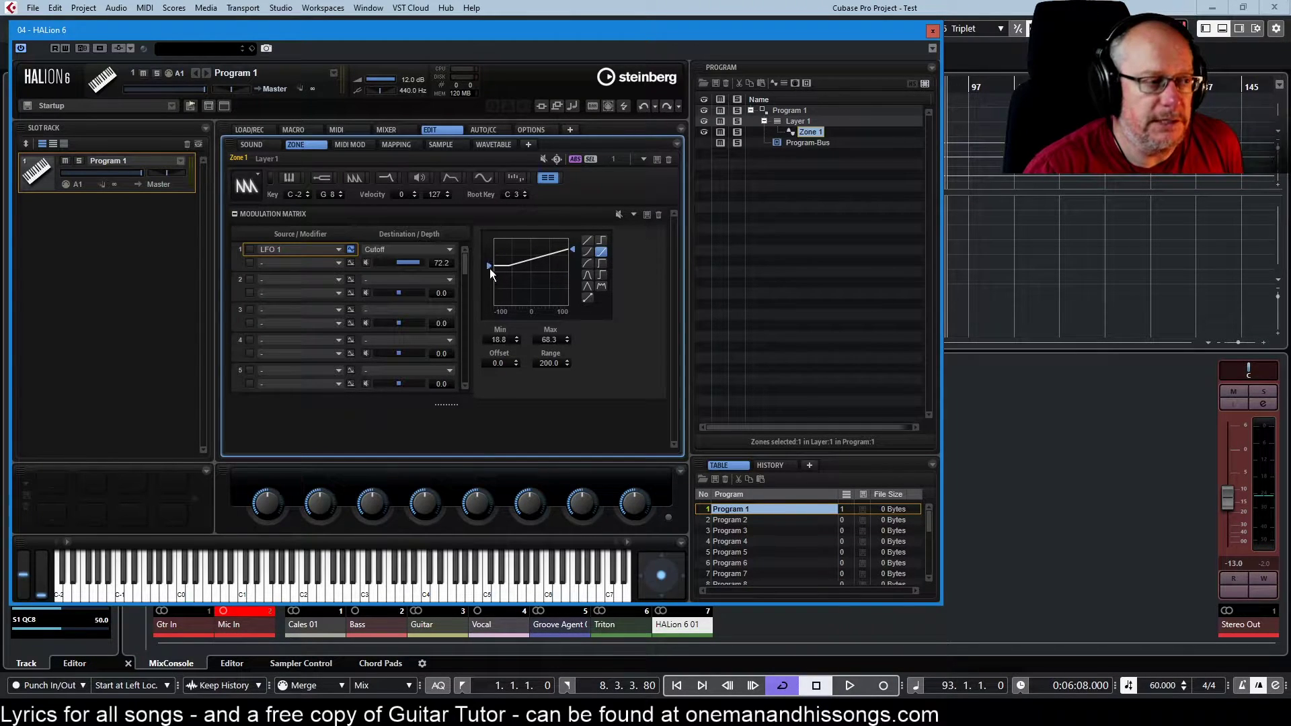
pyautogui.moveTo(489, 265); pyautogui.dragTo(486, 277)
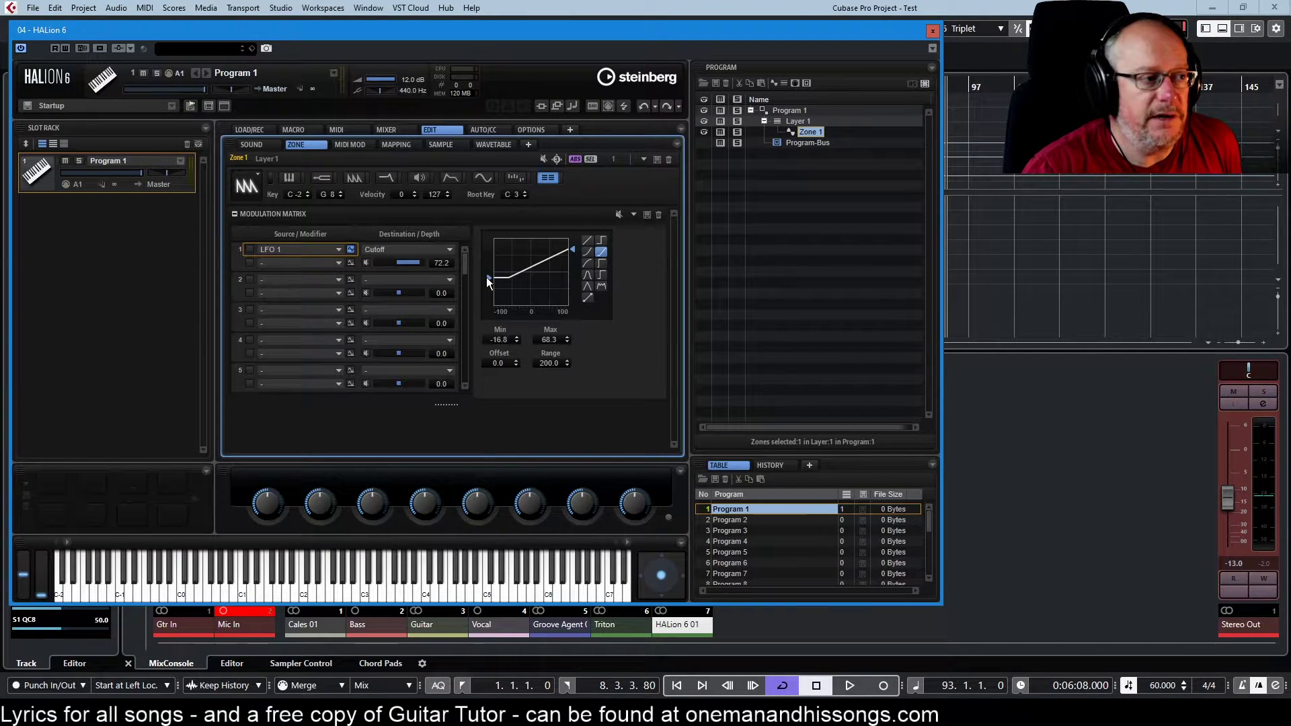
pyautogui.click(497, 340)
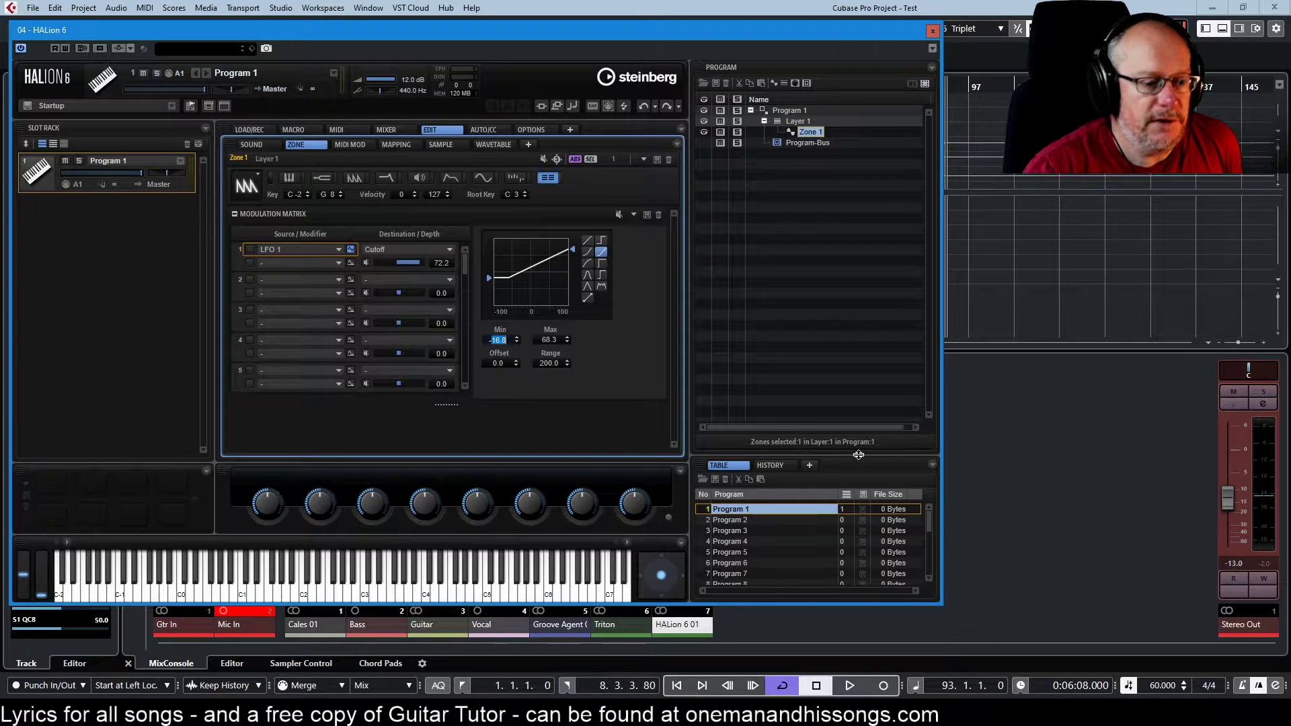
pyautogui.write('-40')
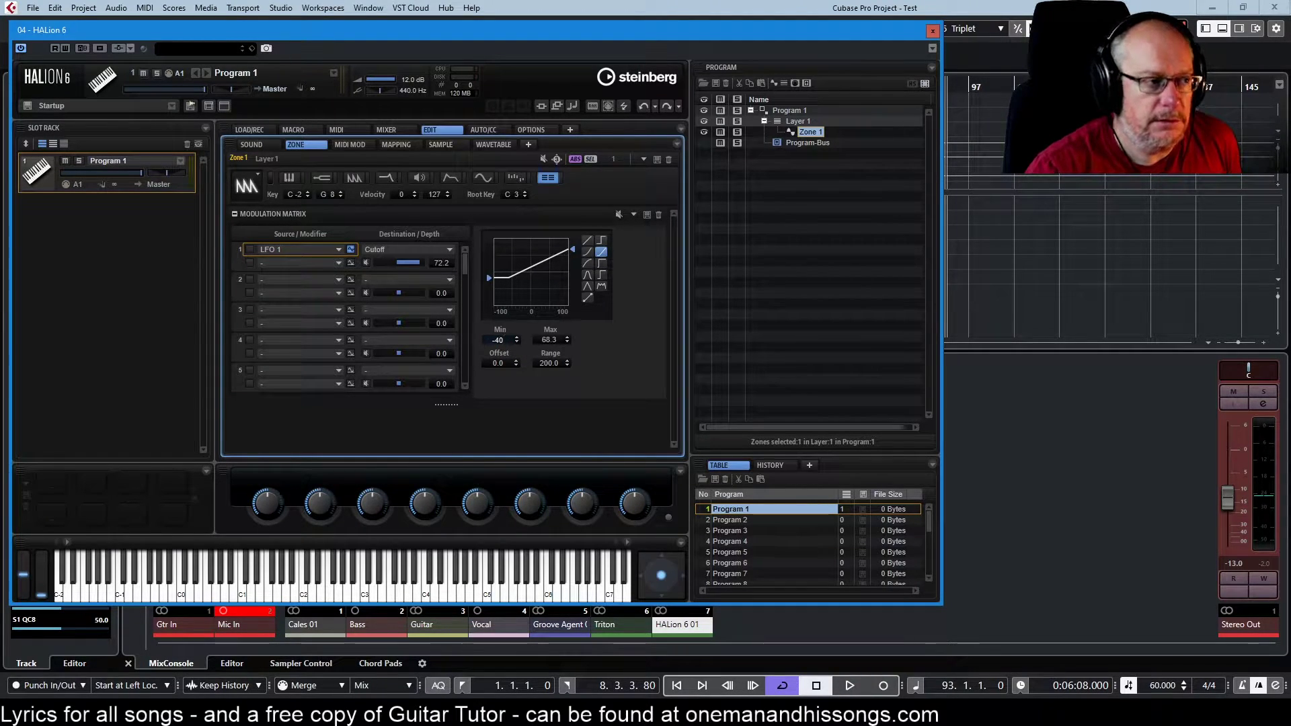
pyautogui.press('Return')
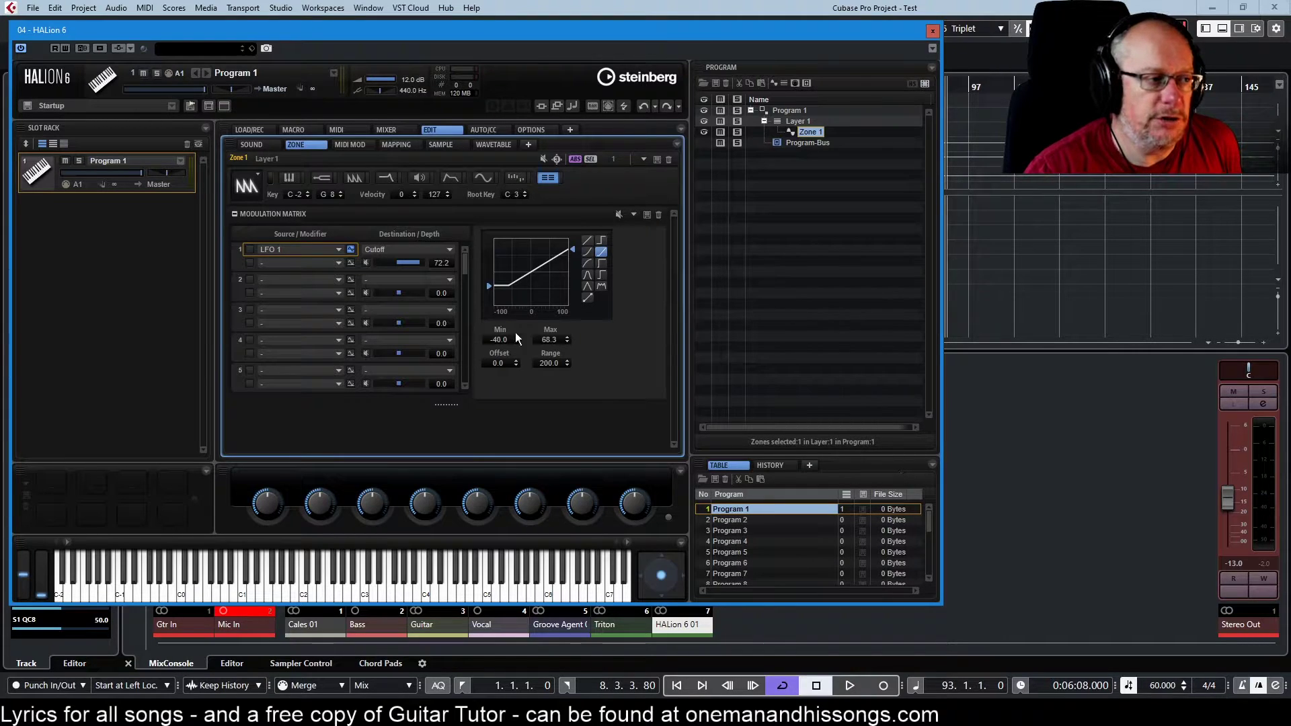
pyautogui.write('80')
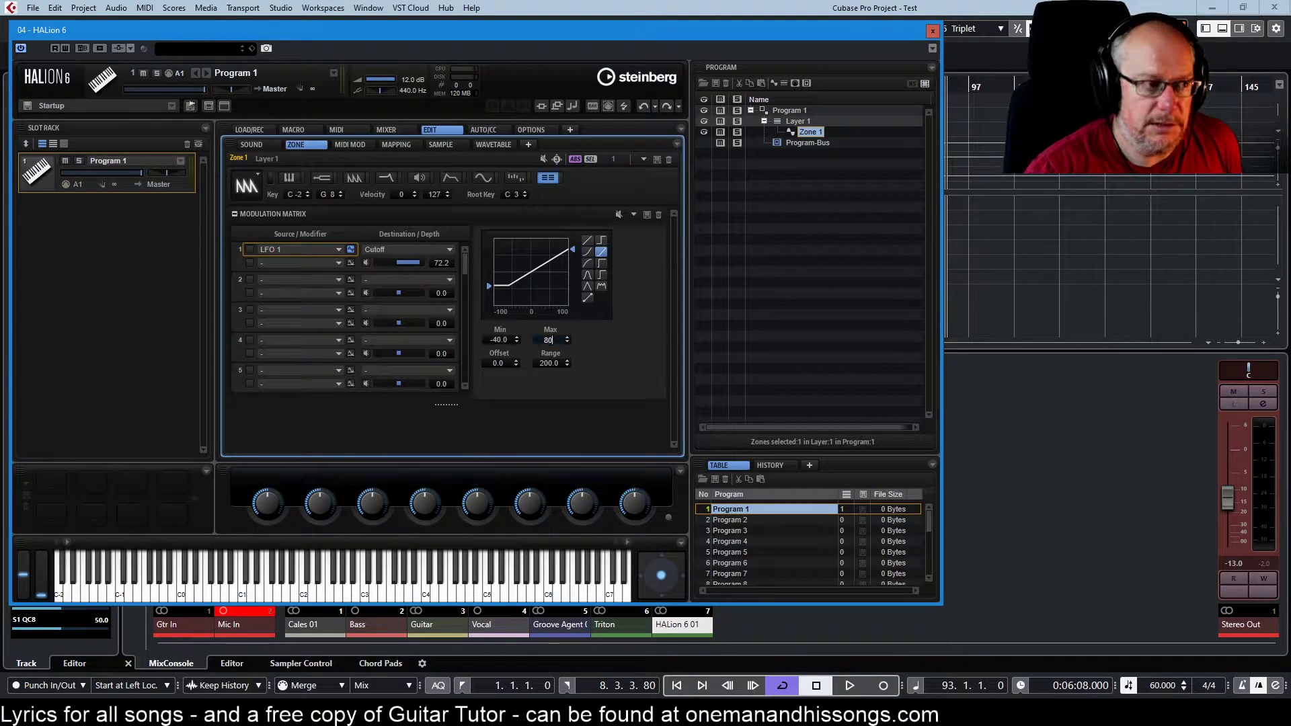
pyautogui.press('Return')
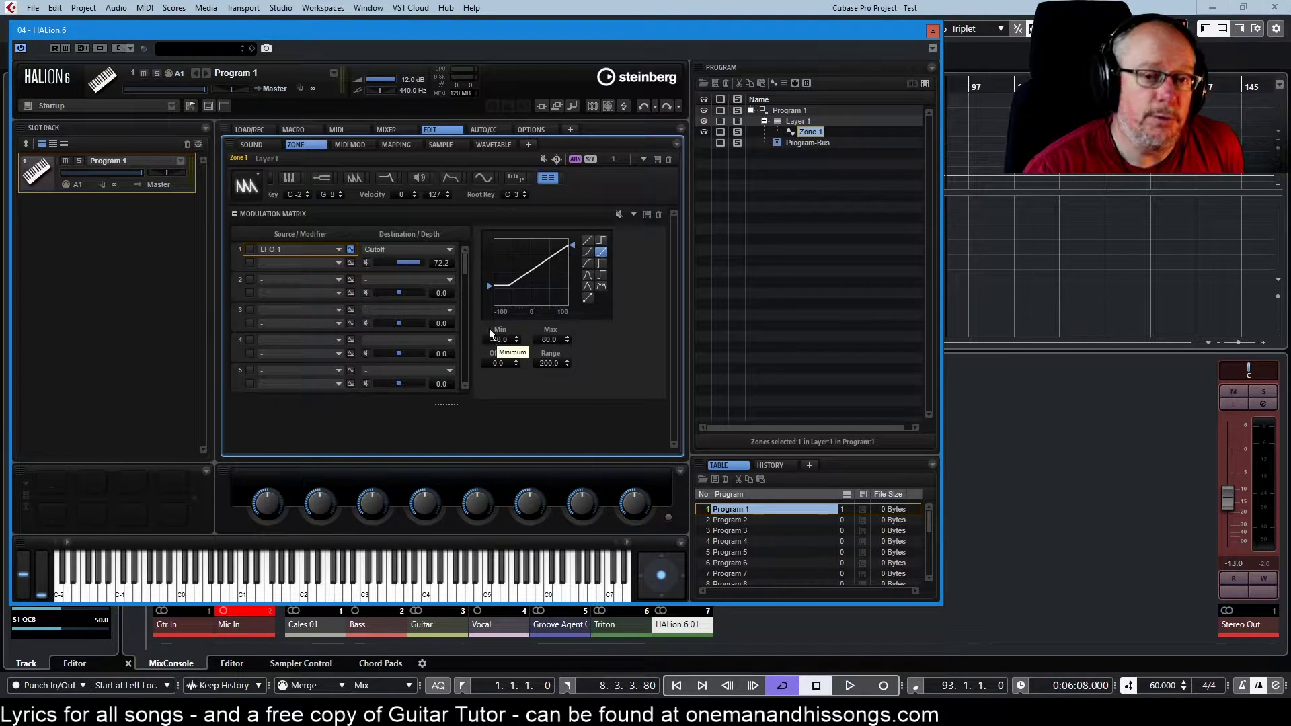
# Step: Switch LFO 1 to unipolar with Min 0 and Max 100, then back to bipolar
pyautogui.click(350, 249)
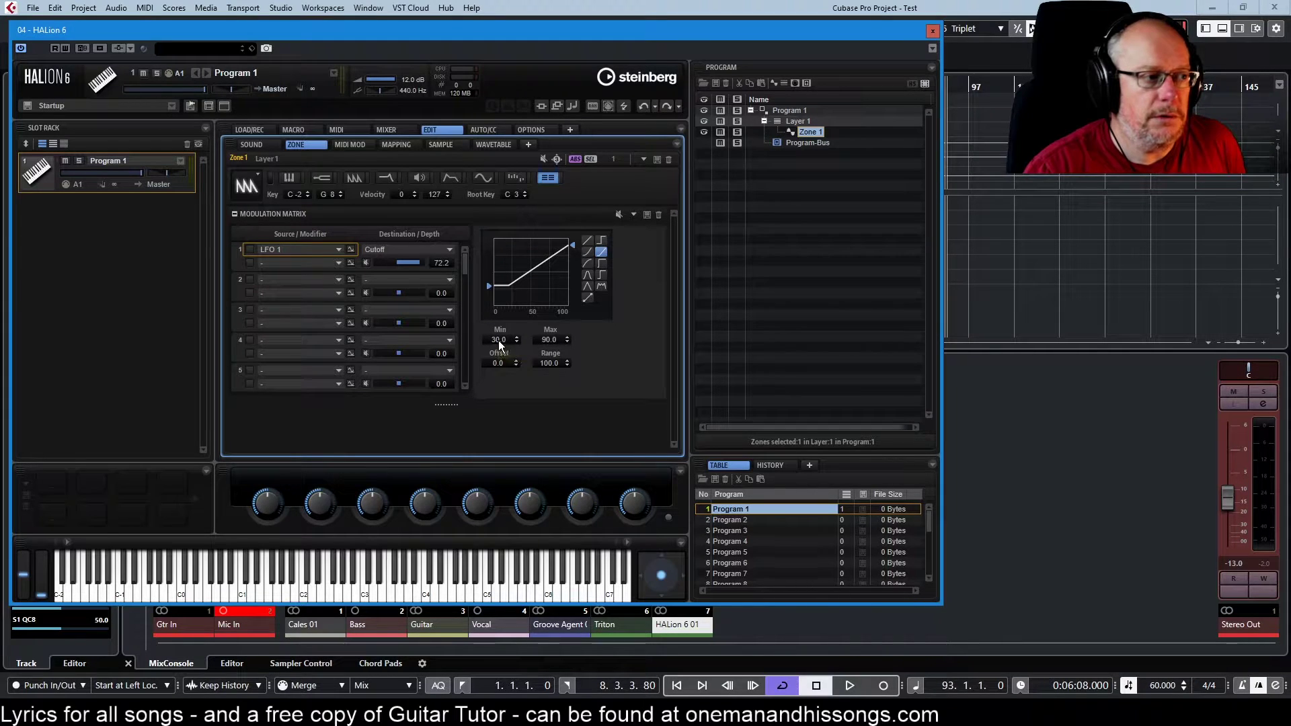
pyautogui.write('0')
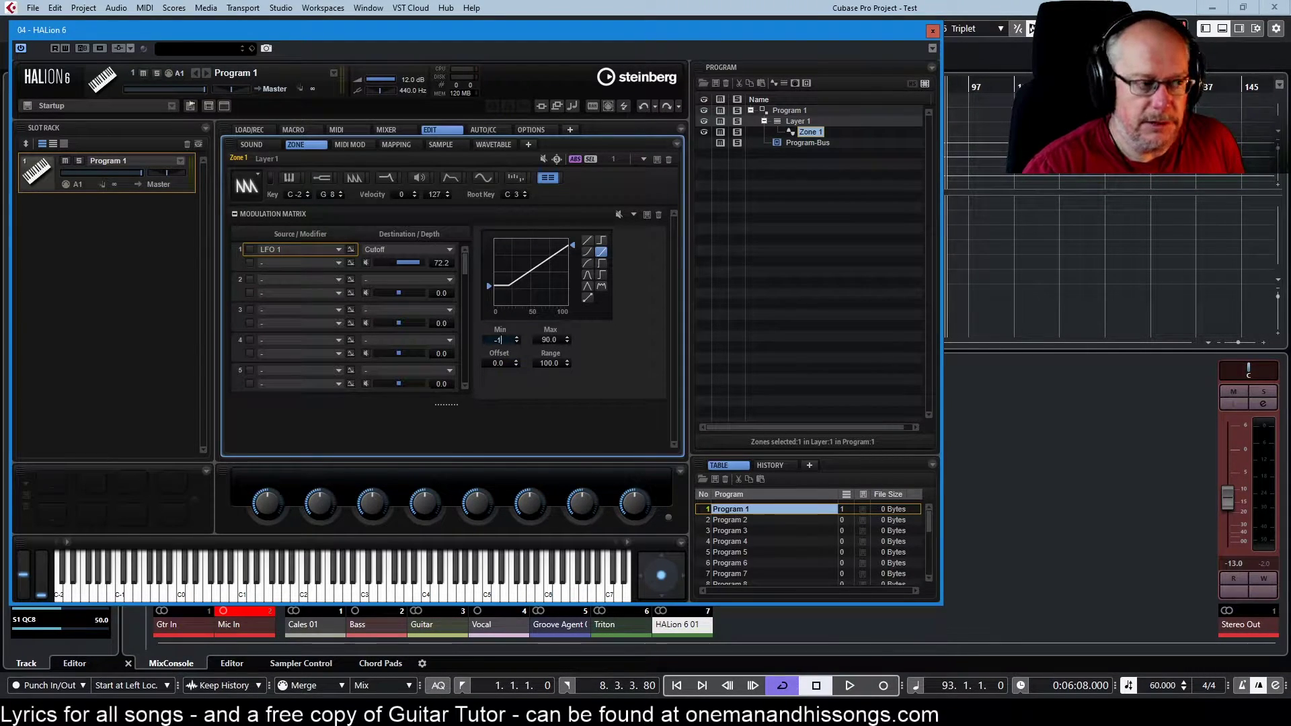
pyautogui.press('Return')
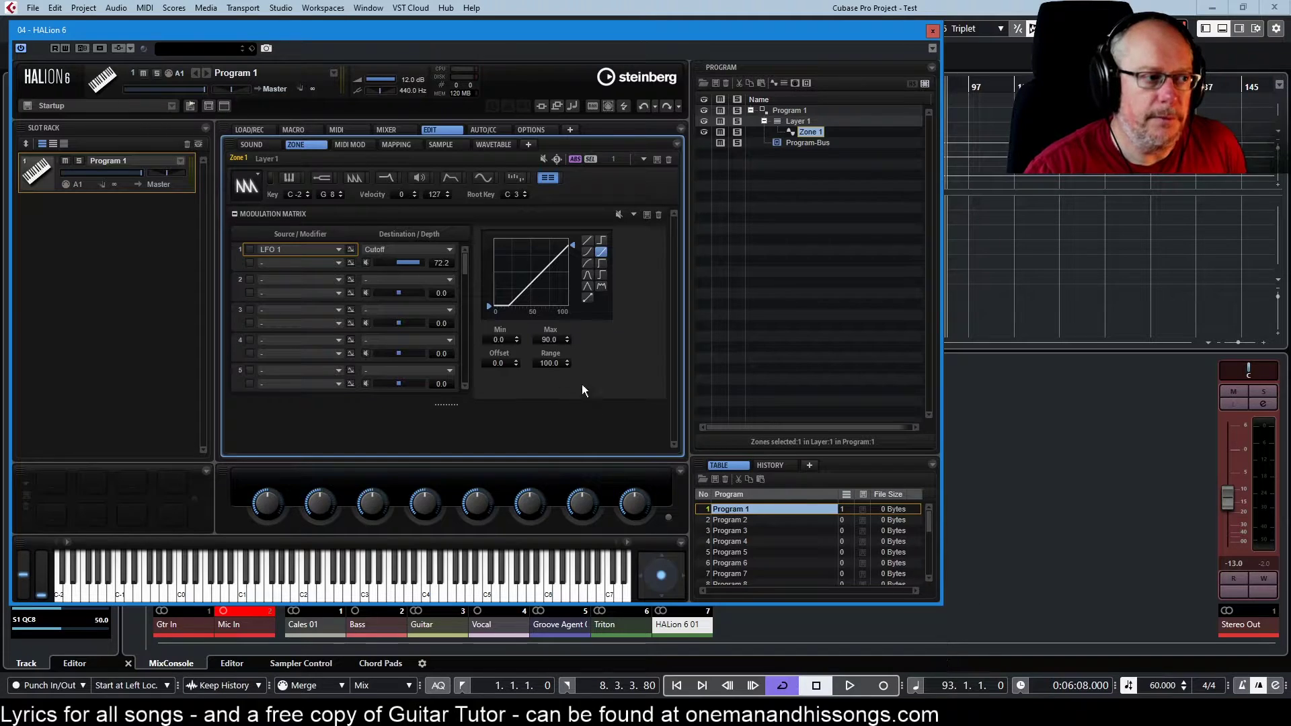
pyautogui.click(548, 339)
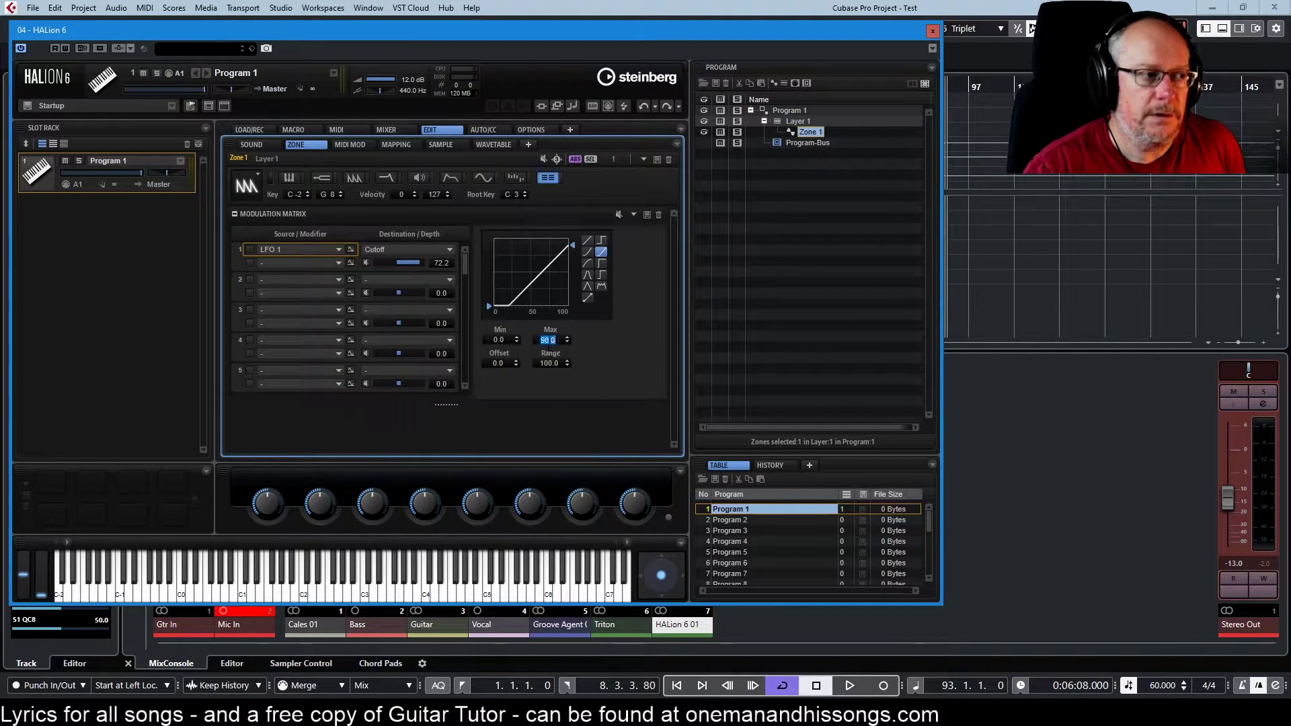
pyautogui.write('100')
pyautogui.press('Return')
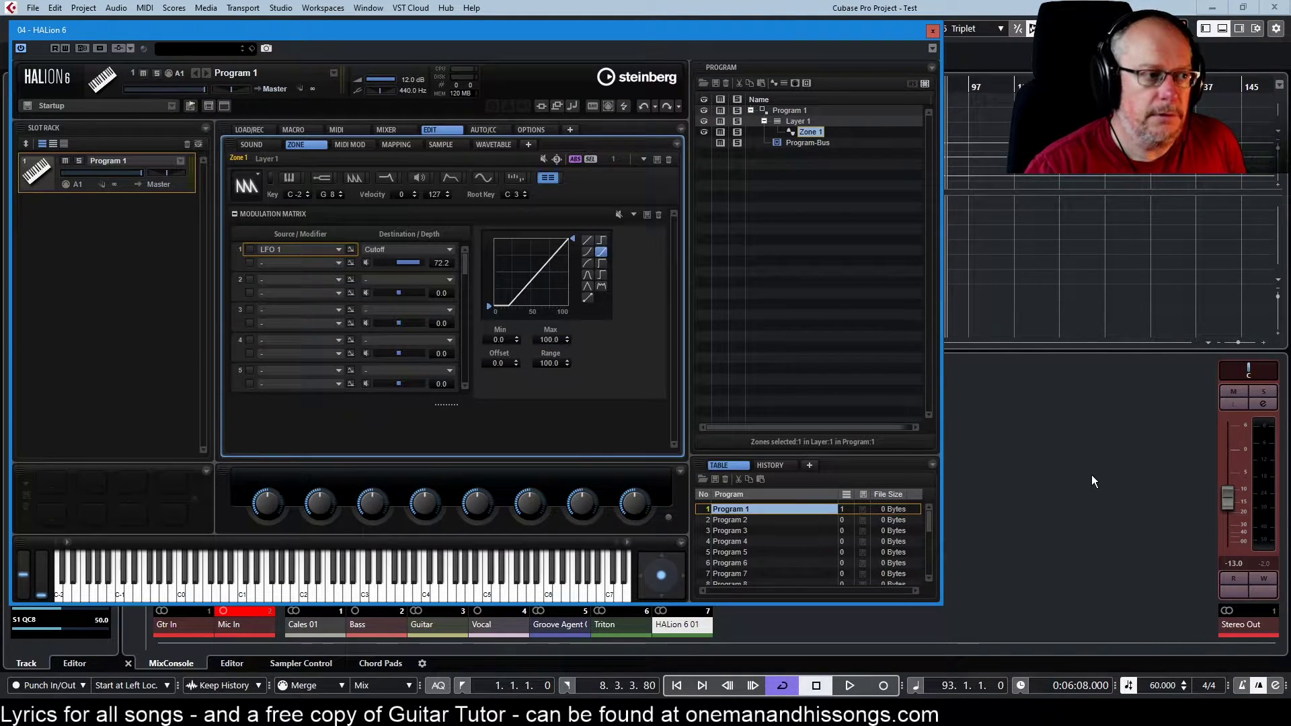
pyautogui.click(350, 249)
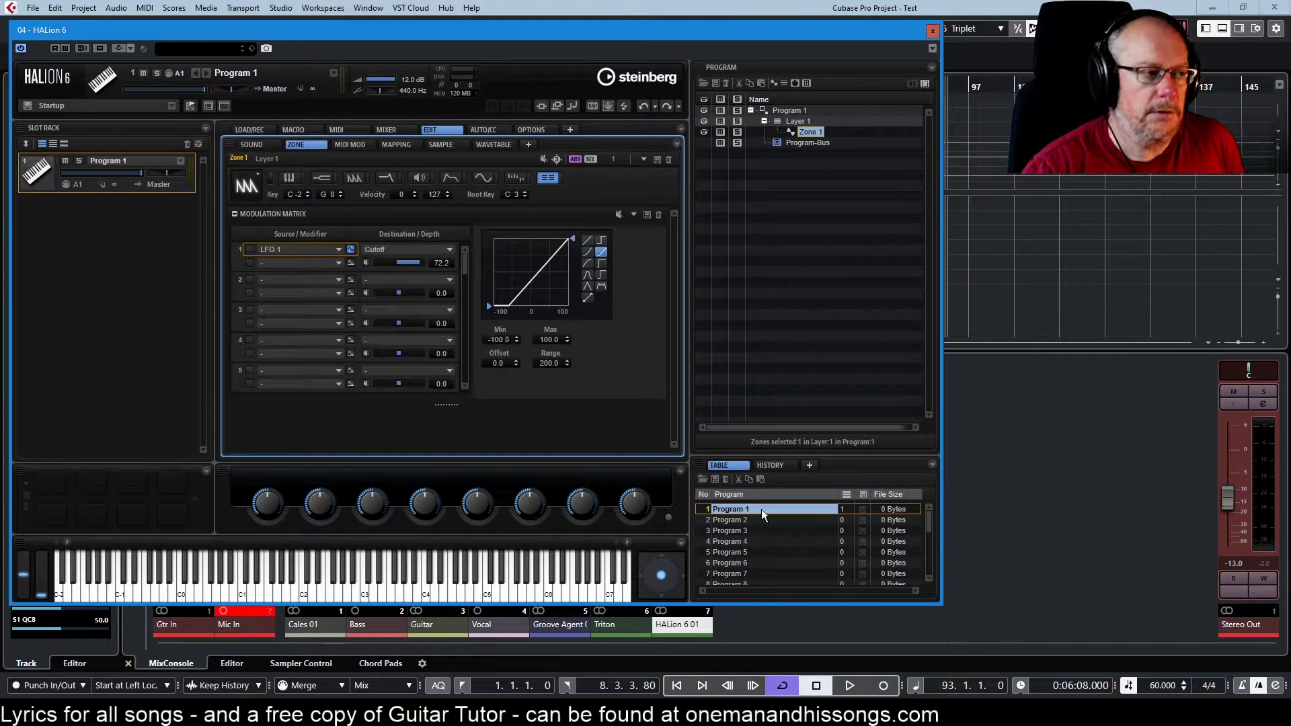
# Step: Enter curve Range values of 100, then 200, then back to 100
pyautogui.click(546, 361)
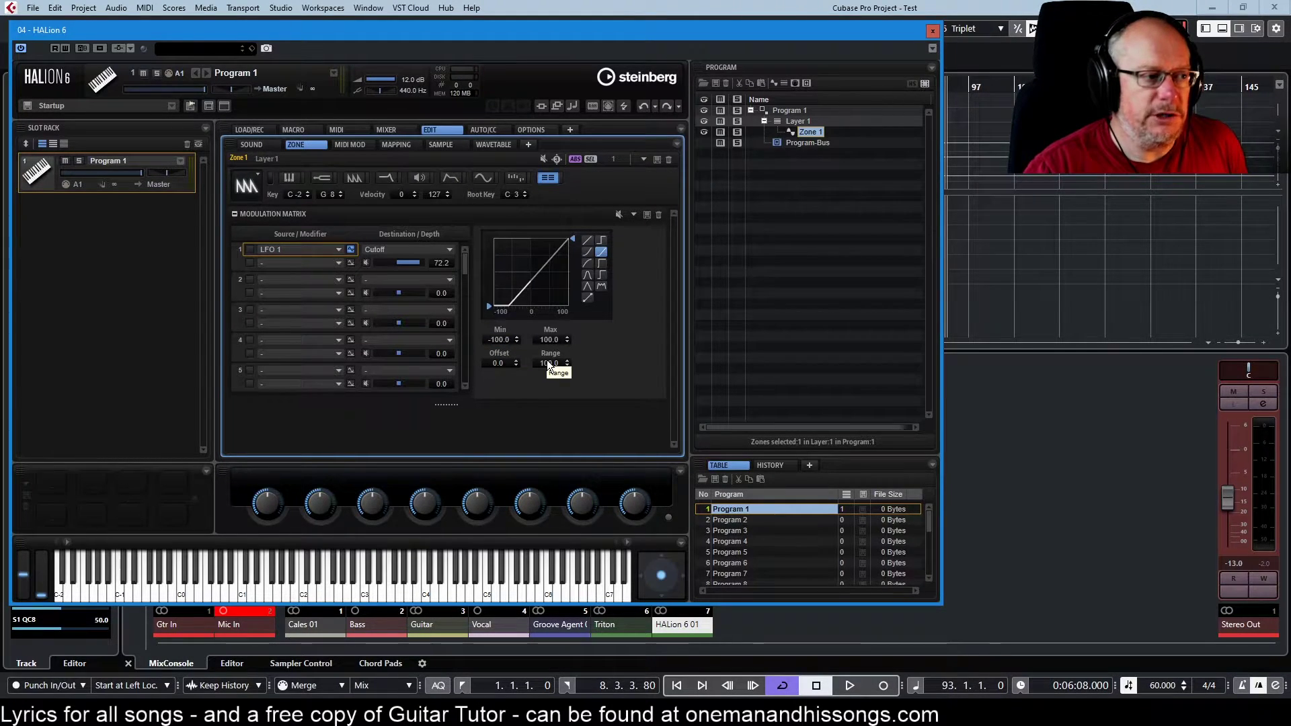
pyautogui.write('100')
pyautogui.press('Return')
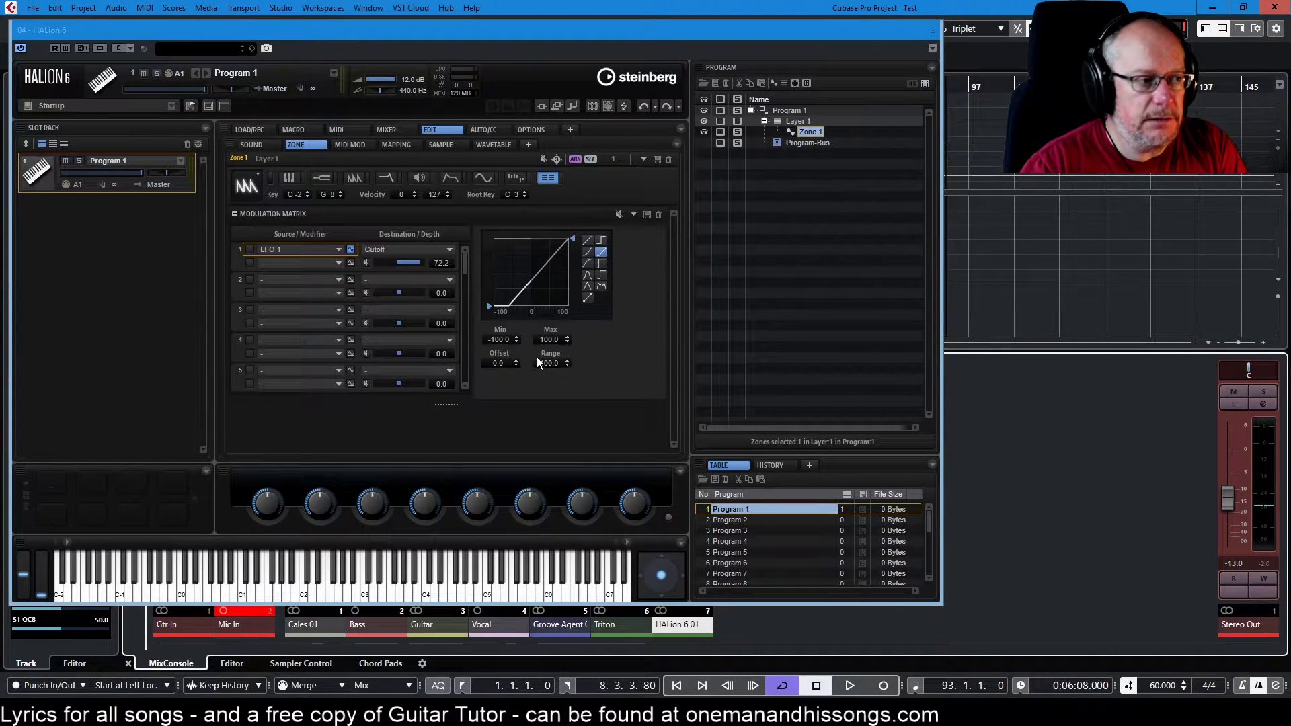
pyautogui.click(548, 363)
pyautogui.write('200')
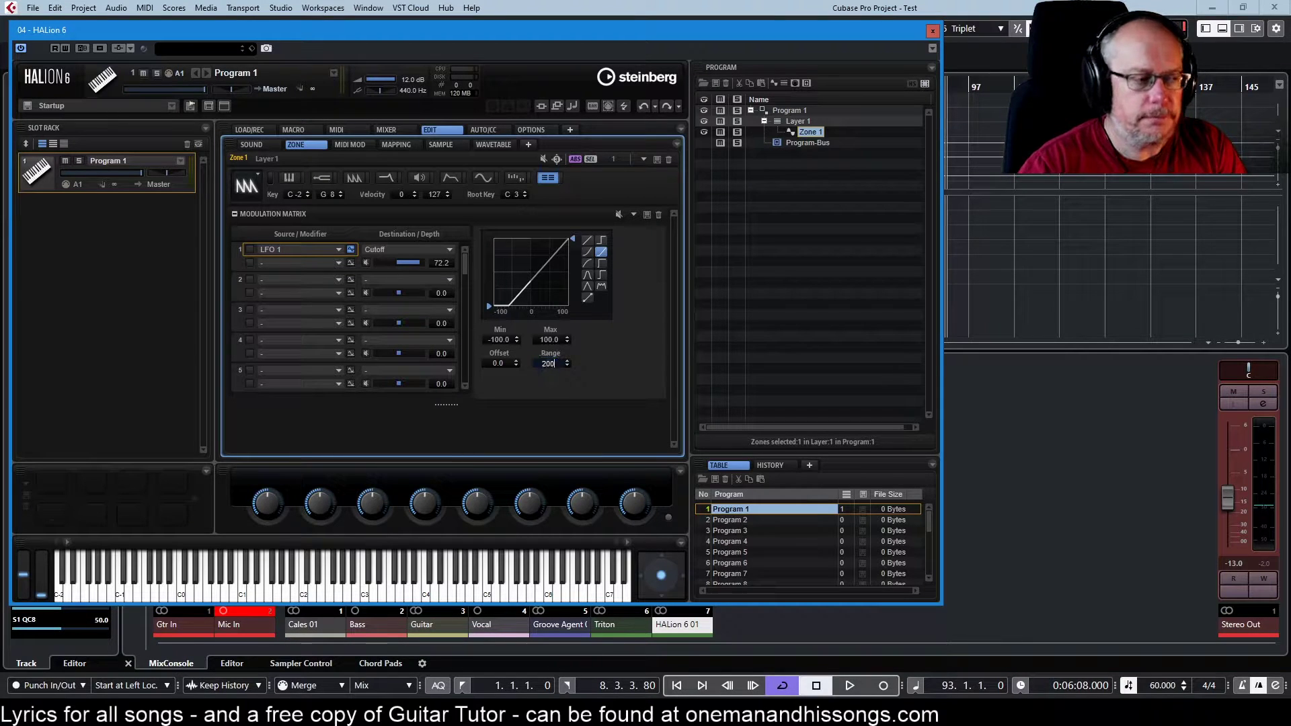
pyautogui.press('Return')
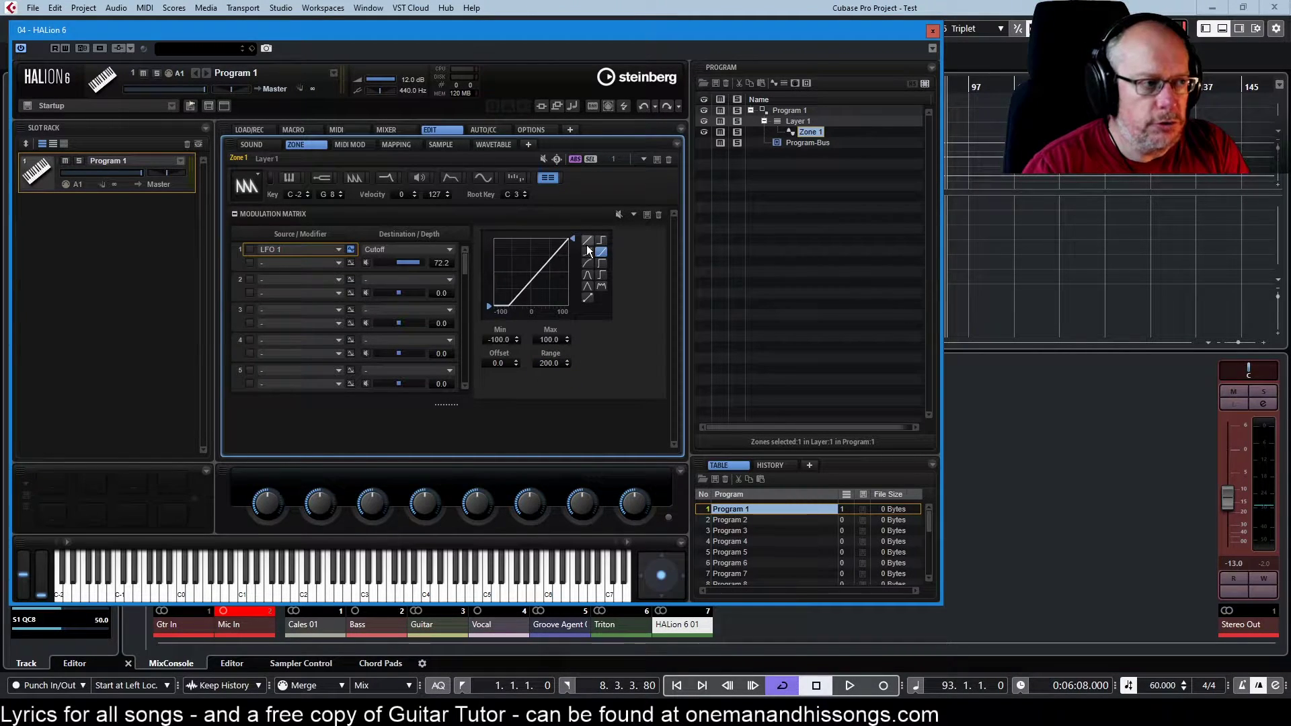
pyautogui.click(547, 363)
pyautogui.write('100')
pyautogui.press('Return')
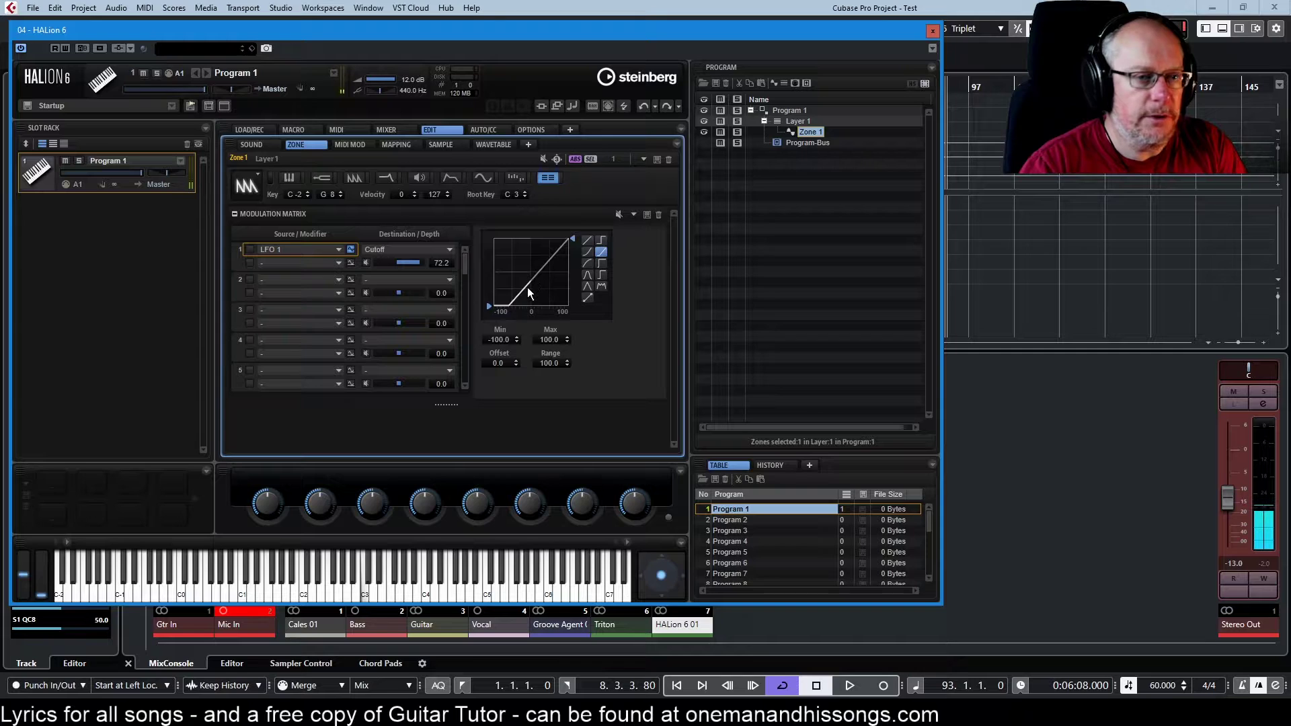
# Step: Drag the Range up as far as 158.7 to test, then revert it to 100
pyautogui.moveTo(546, 362); pyautogui.dragTo(546, 331)
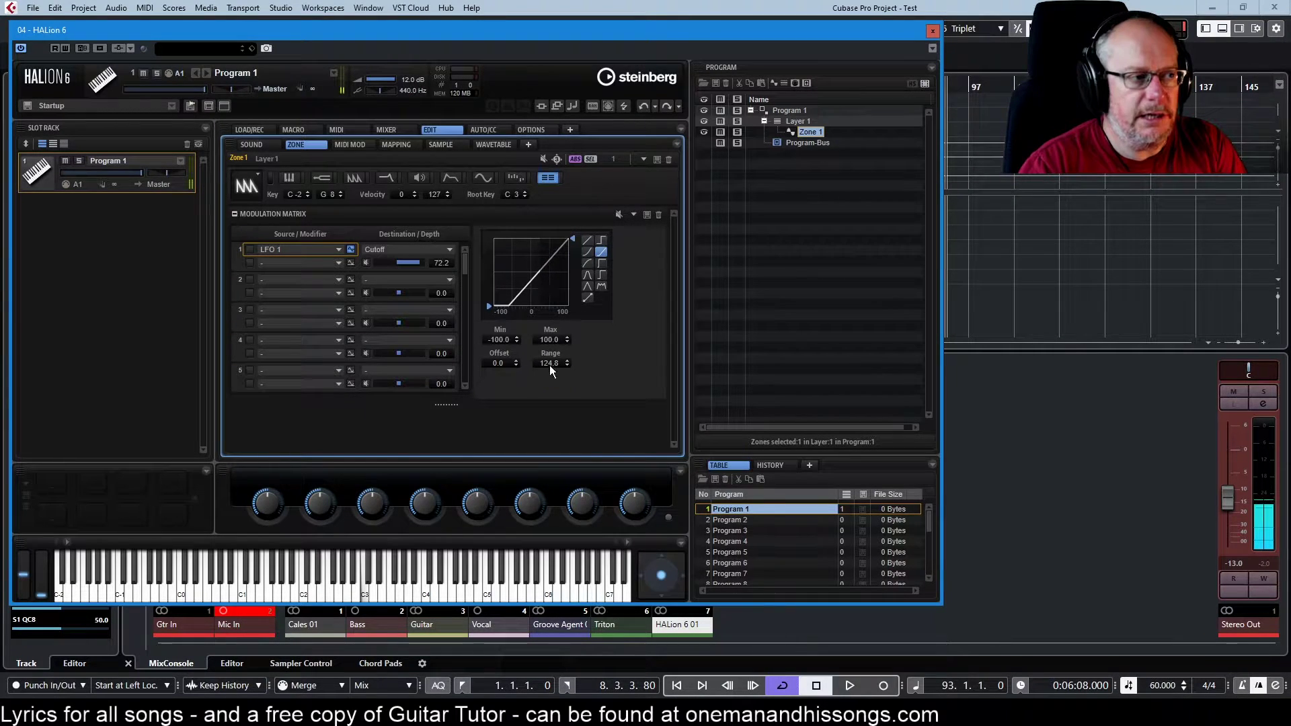
pyautogui.moveTo(550, 365); pyautogui.dragTo(546, 297)
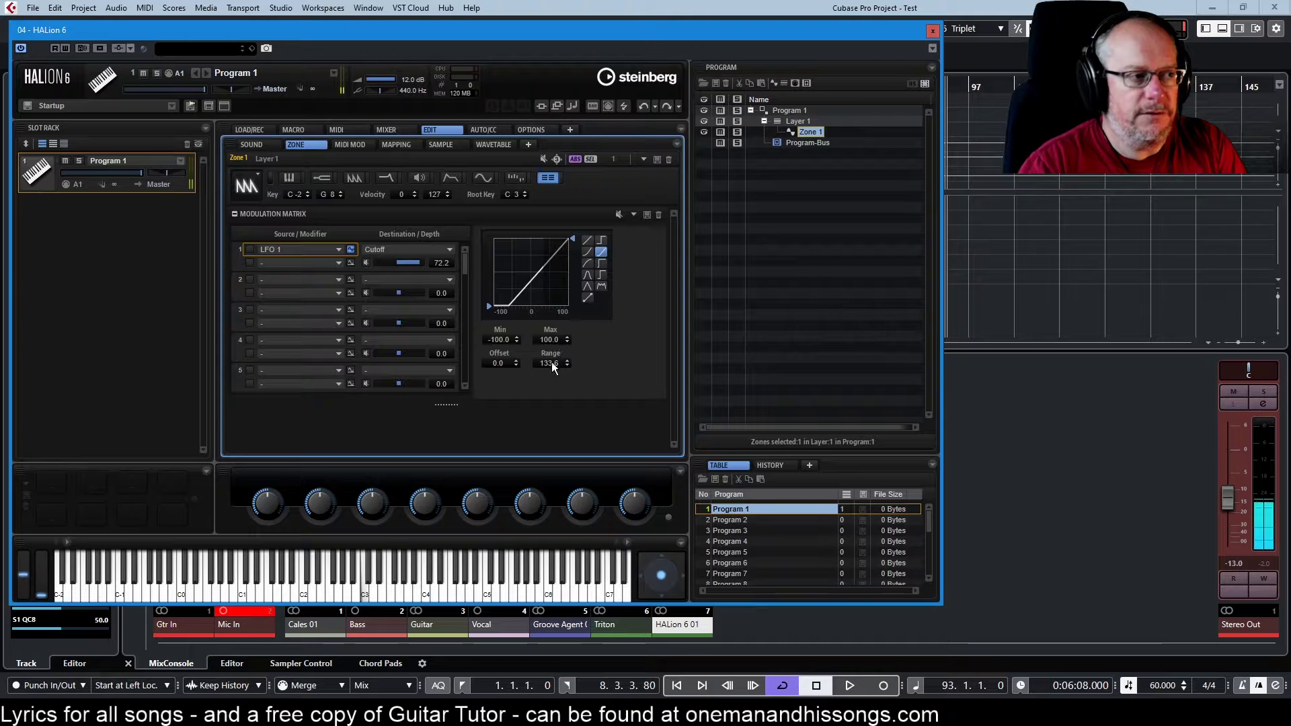
pyautogui.moveTo(552, 365); pyautogui.dragTo(545, 267)
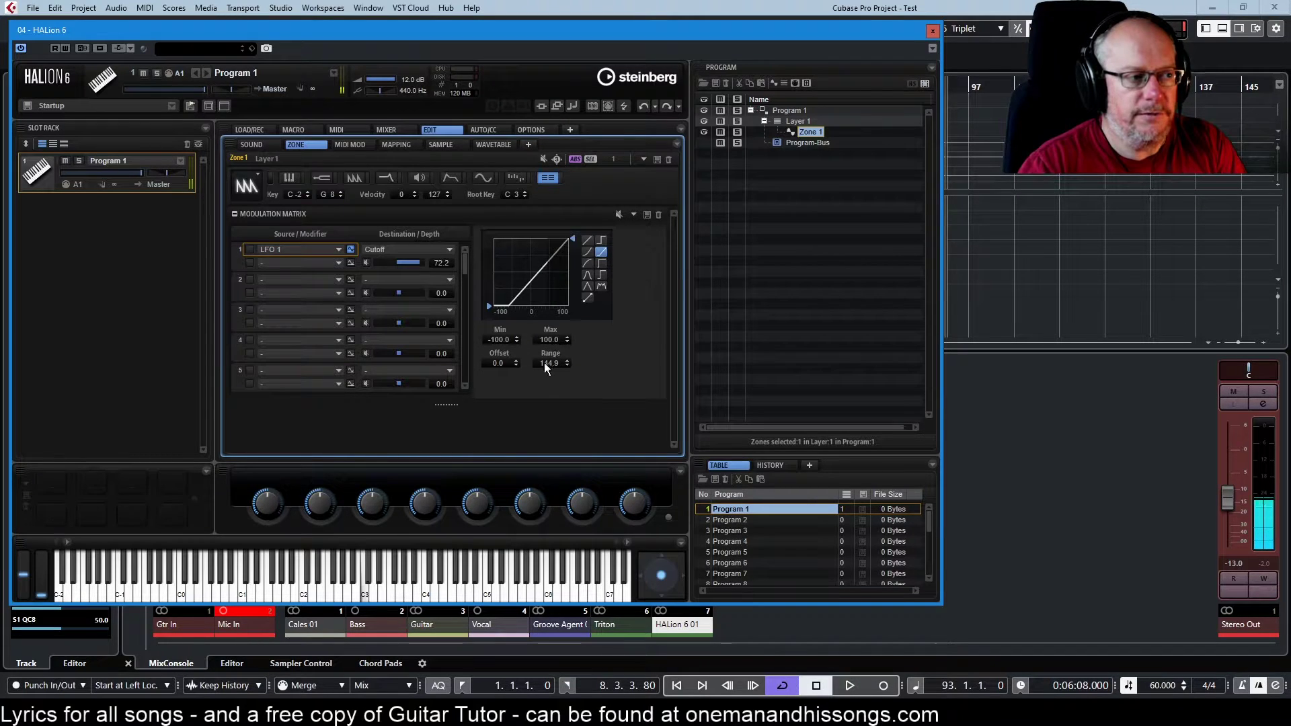
pyautogui.moveTo(544, 366); pyautogui.dragTo(538, 268)
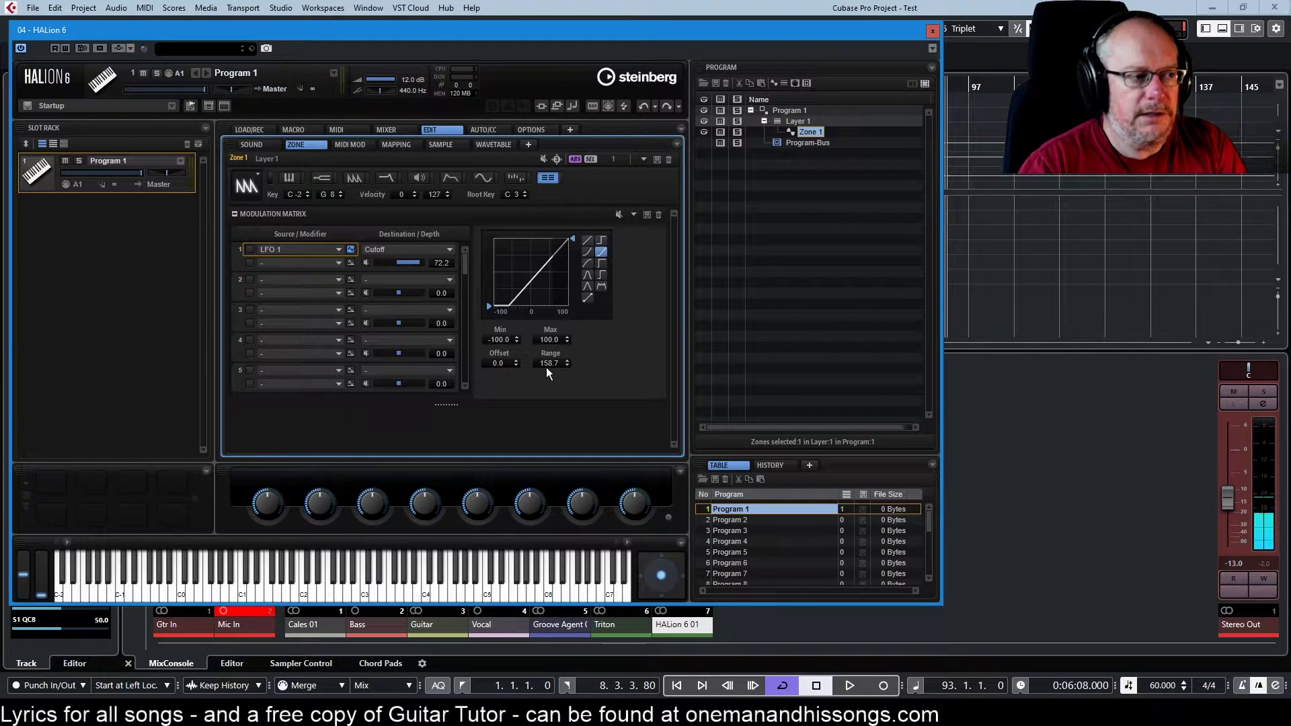
pyautogui.press('Escape')
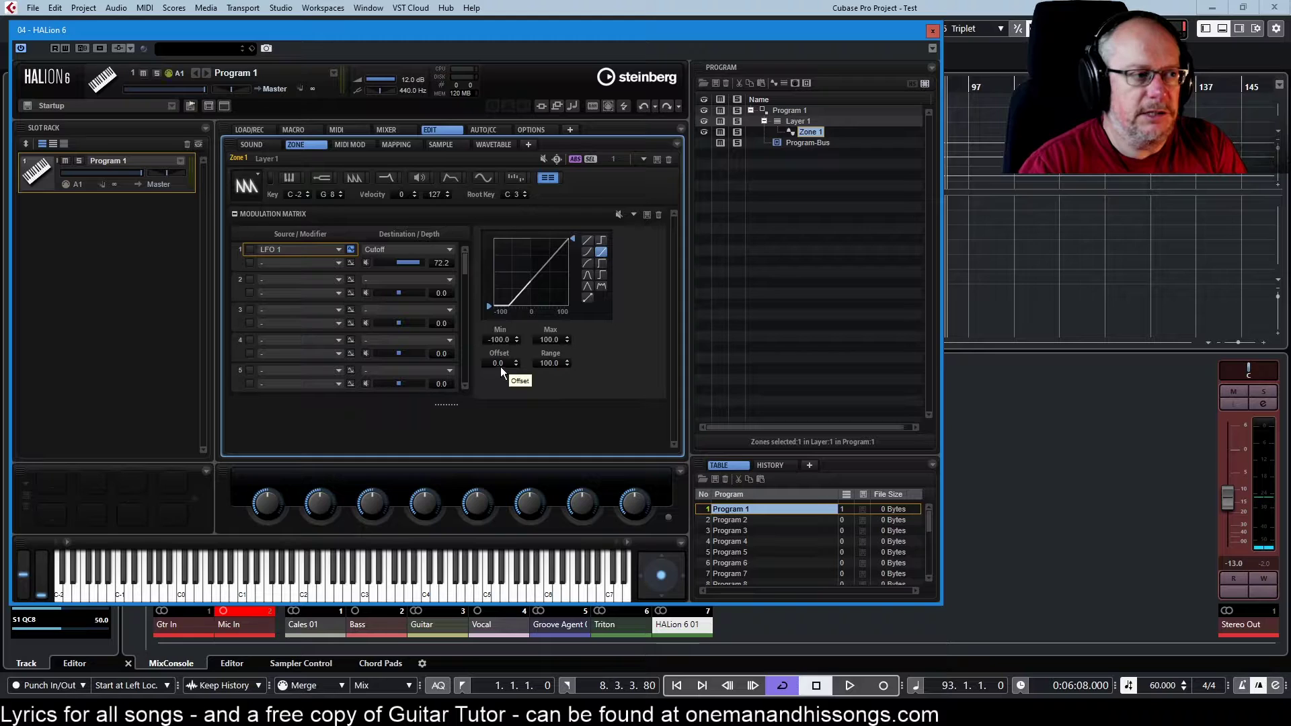
# Step: Raise the curve Offset by dragging to 50.0, then enter an Offset of 100
pyautogui.moveTo(492, 360); pyautogui.dragTo(478, 215)
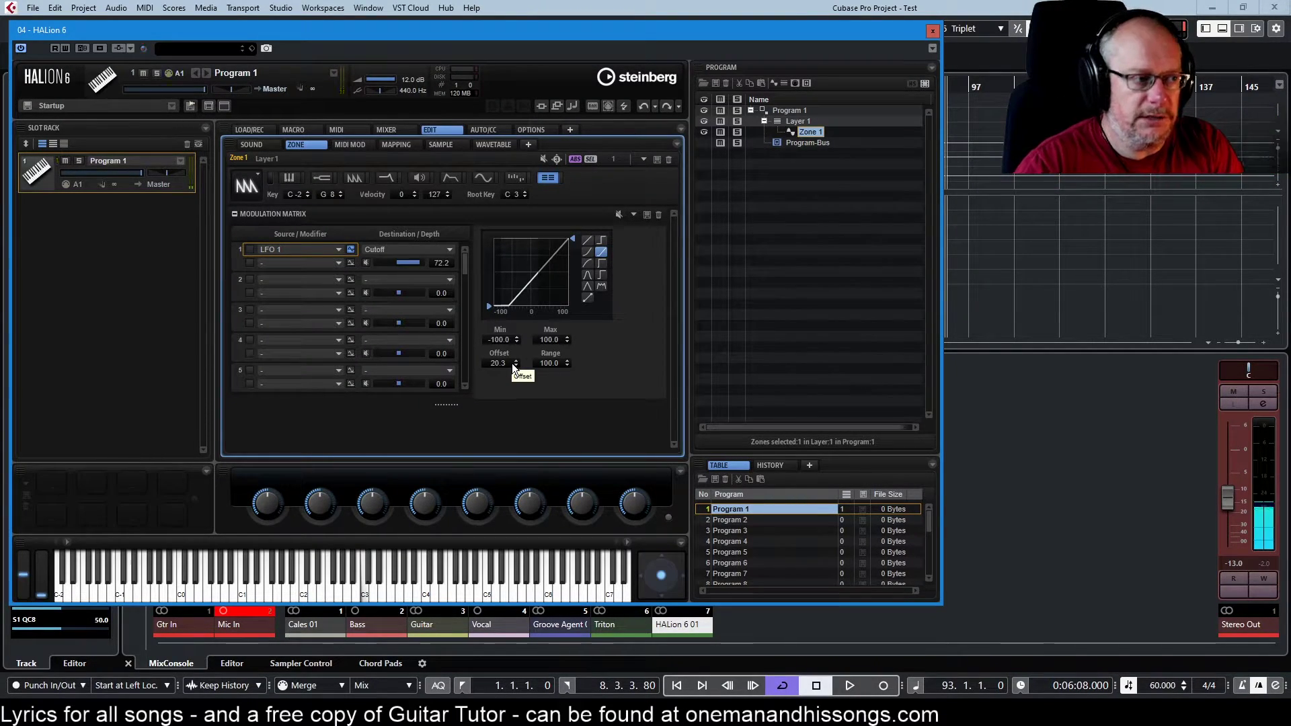
pyautogui.moveTo(489, 361); pyautogui.dragTo(477, 98)
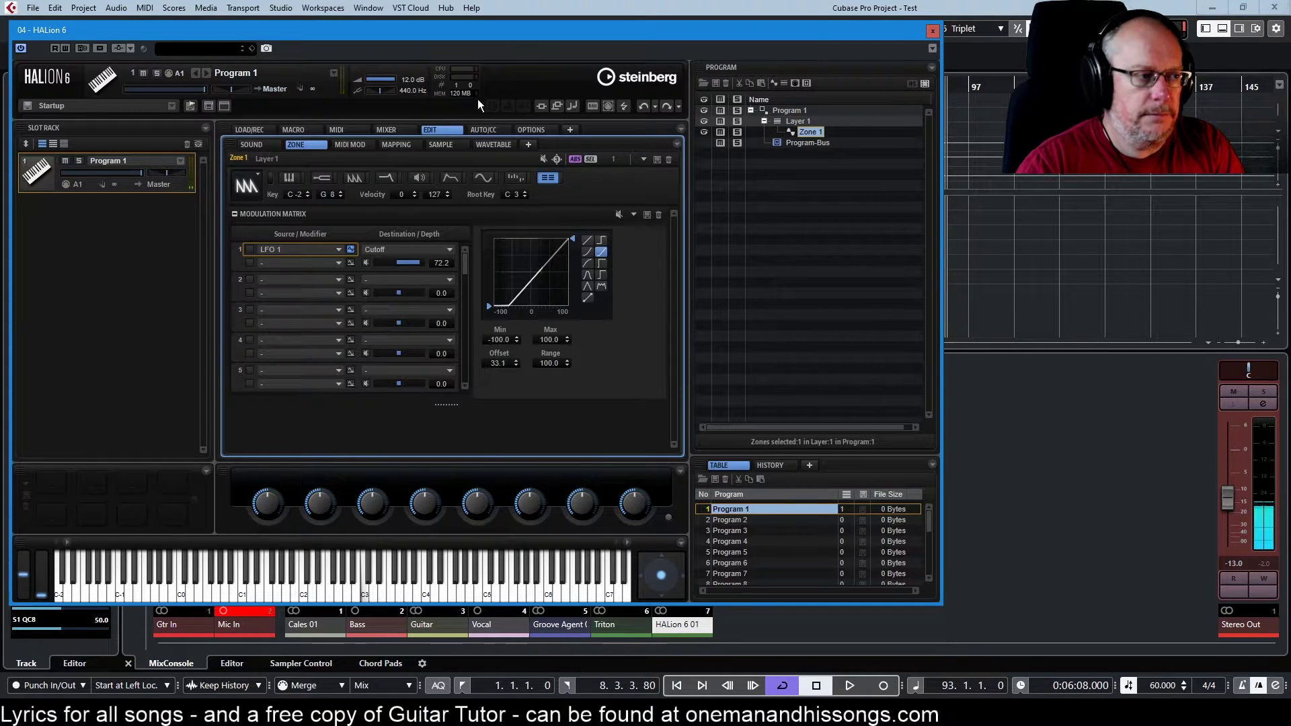
pyautogui.moveTo(491, 367); pyautogui.dragTo(491, 152)
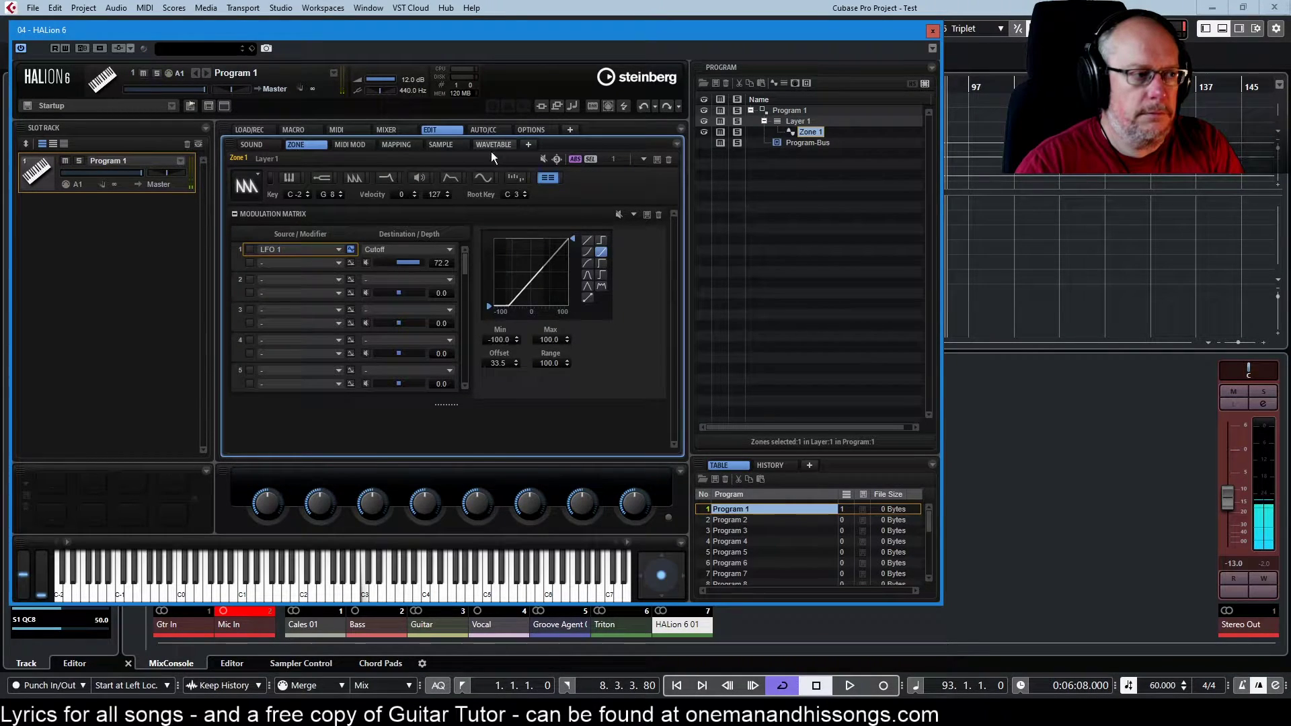
pyautogui.click(496, 363)
pyautogui.write('100')
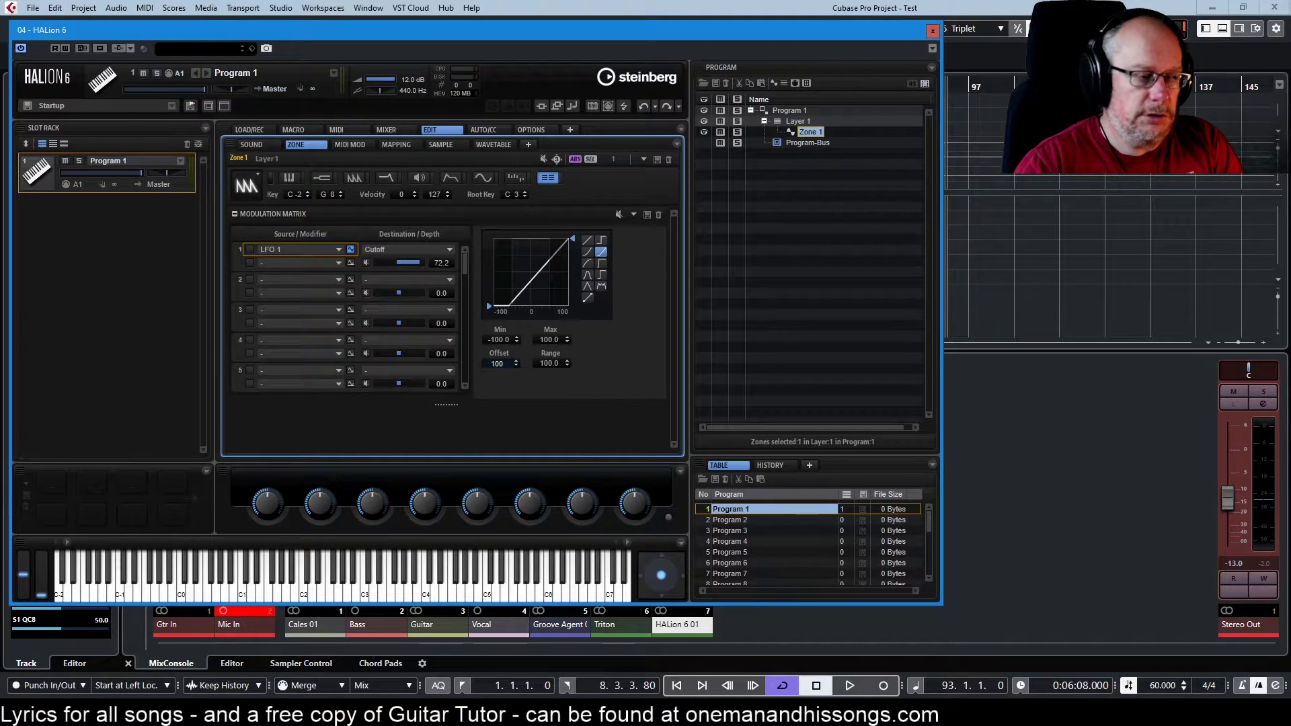
pyautogui.press('Return')
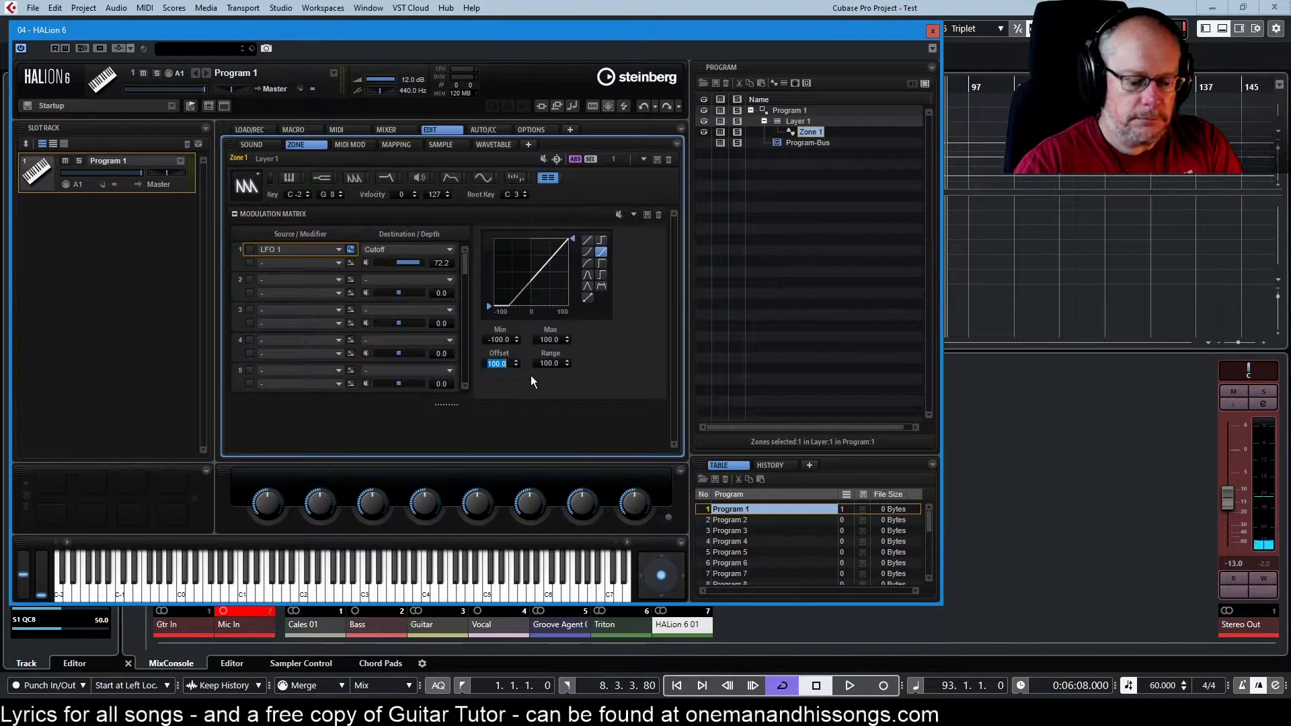
# Step: Reset the Offset to 0.0 and set the Range to 200.0
pyautogui.write('0')
pyautogui.press('Return')
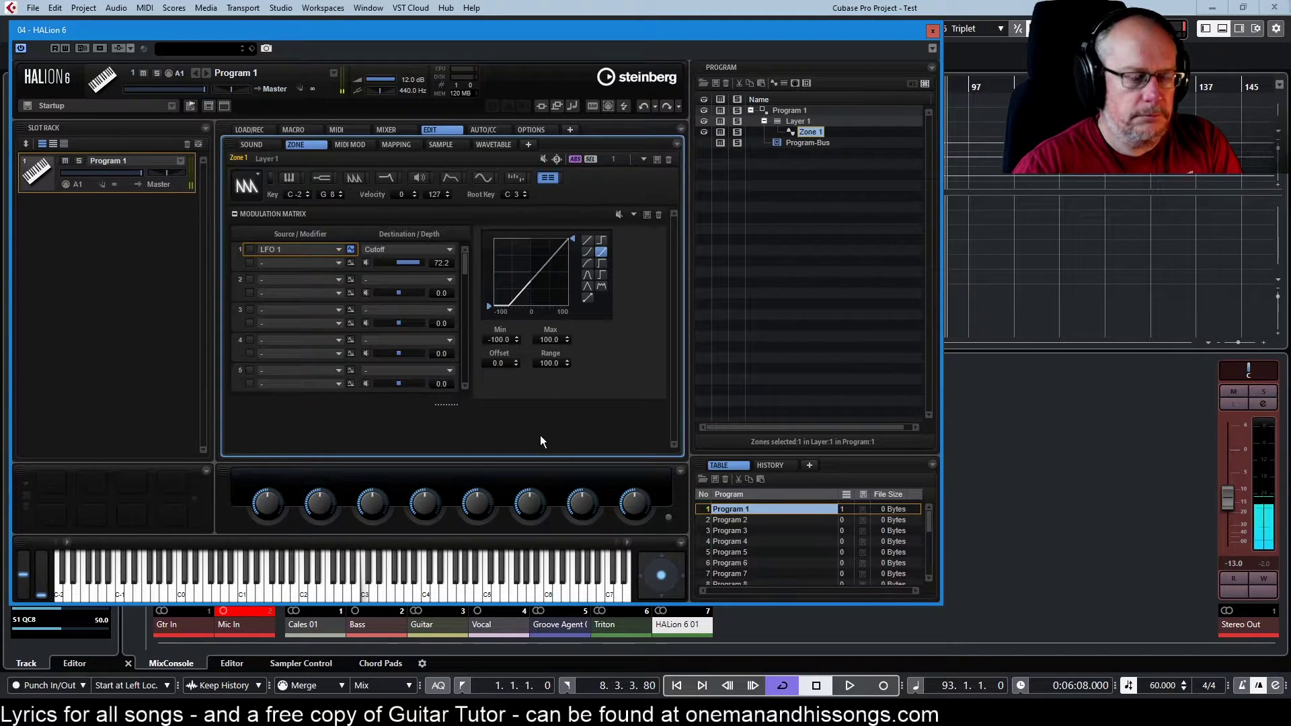
pyautogui.click(542, 362)
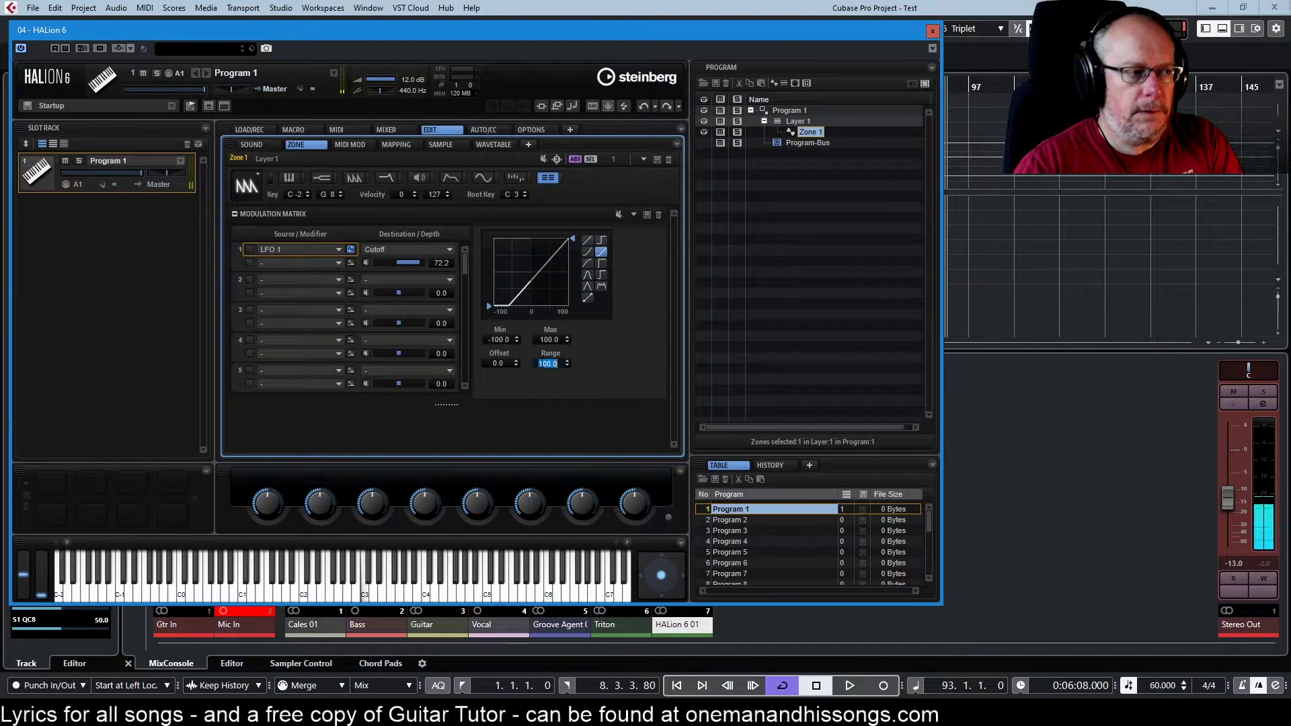
pyautogui.write('200')
pyautogui.press('Return')
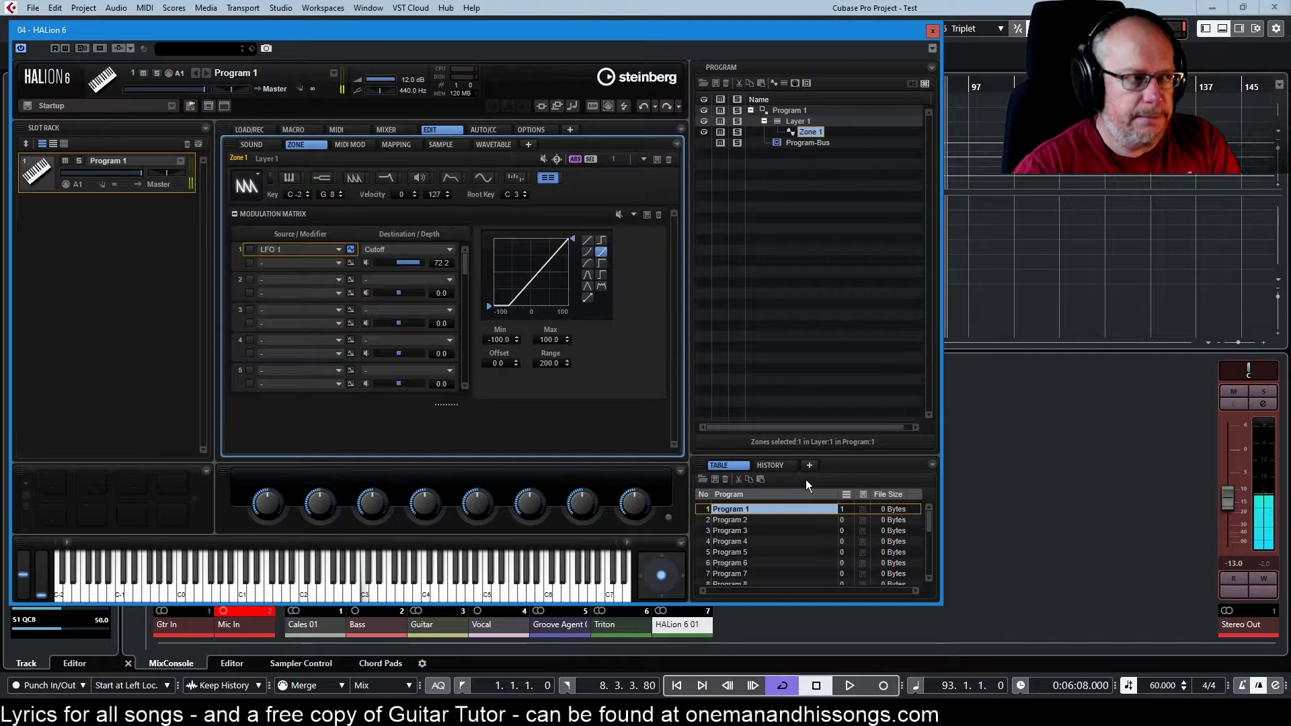
# Step: Set the LFO 1 to Cutoff curve to a linear ramp, then check the sine LFO and return to the matrix
pyautogui.click(588, 240)
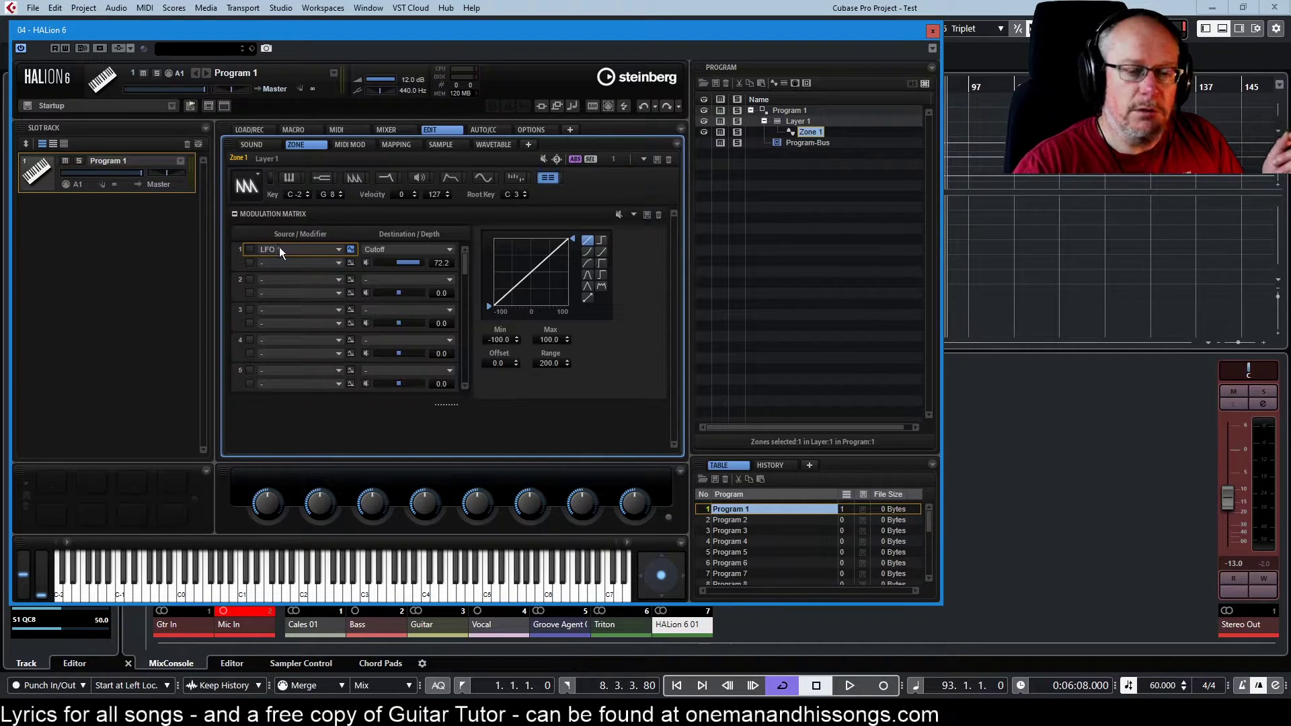
pyautogui.click(479, 178)
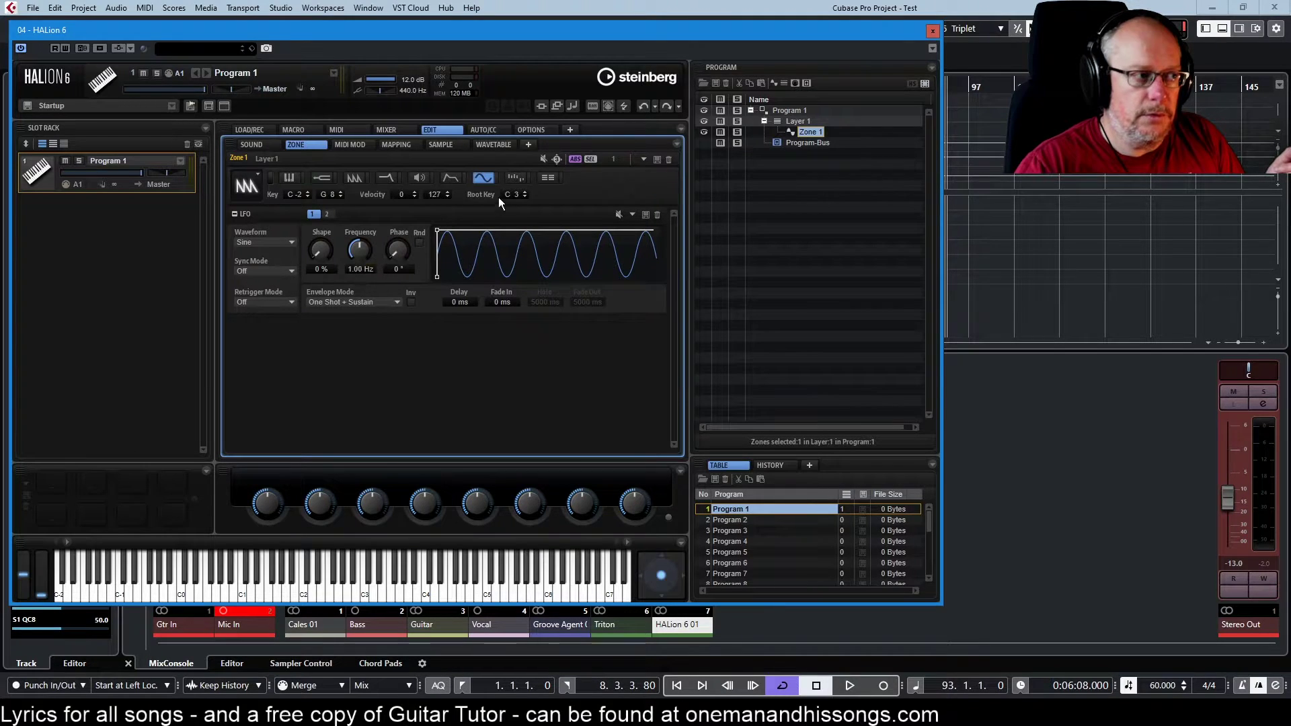
pyautogui.click(549, 178)
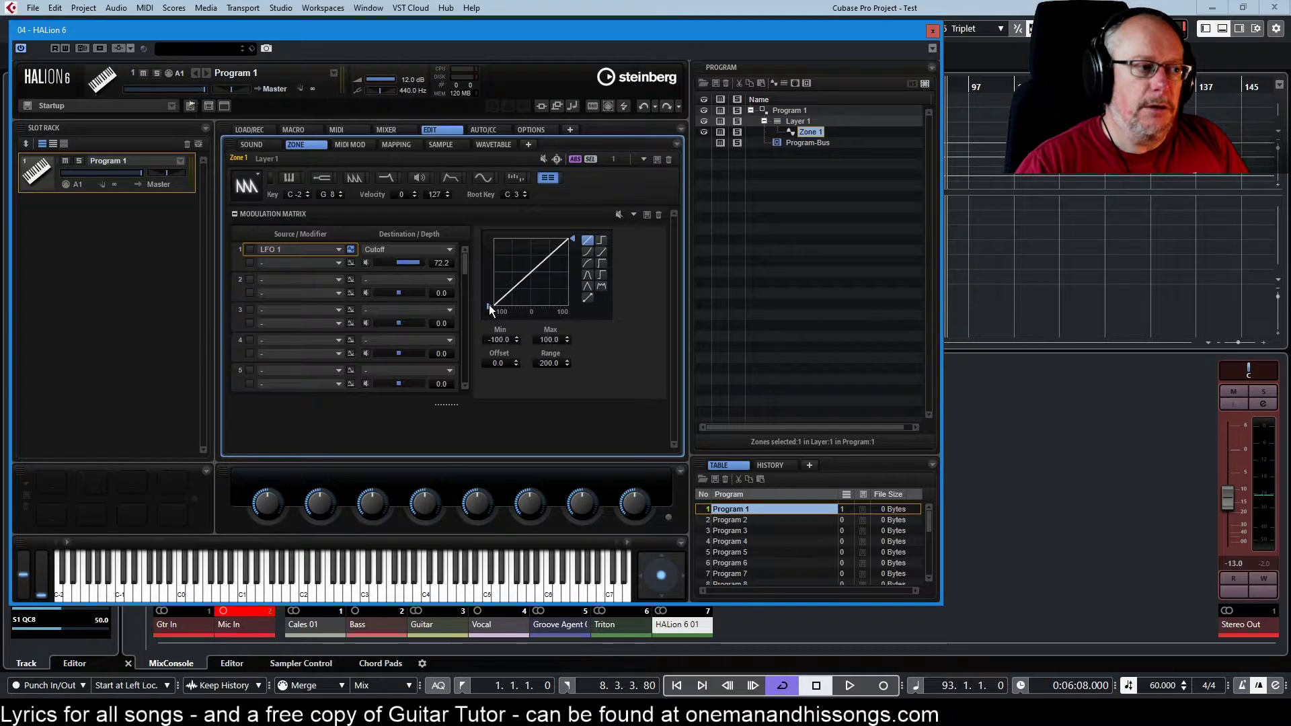
# Step: Drag the curve's start and end handles until Min and Max both read -1.0, making a flat line
pyautogui.moveTo(490, 305); pyautogui.dragTo(488, 273)
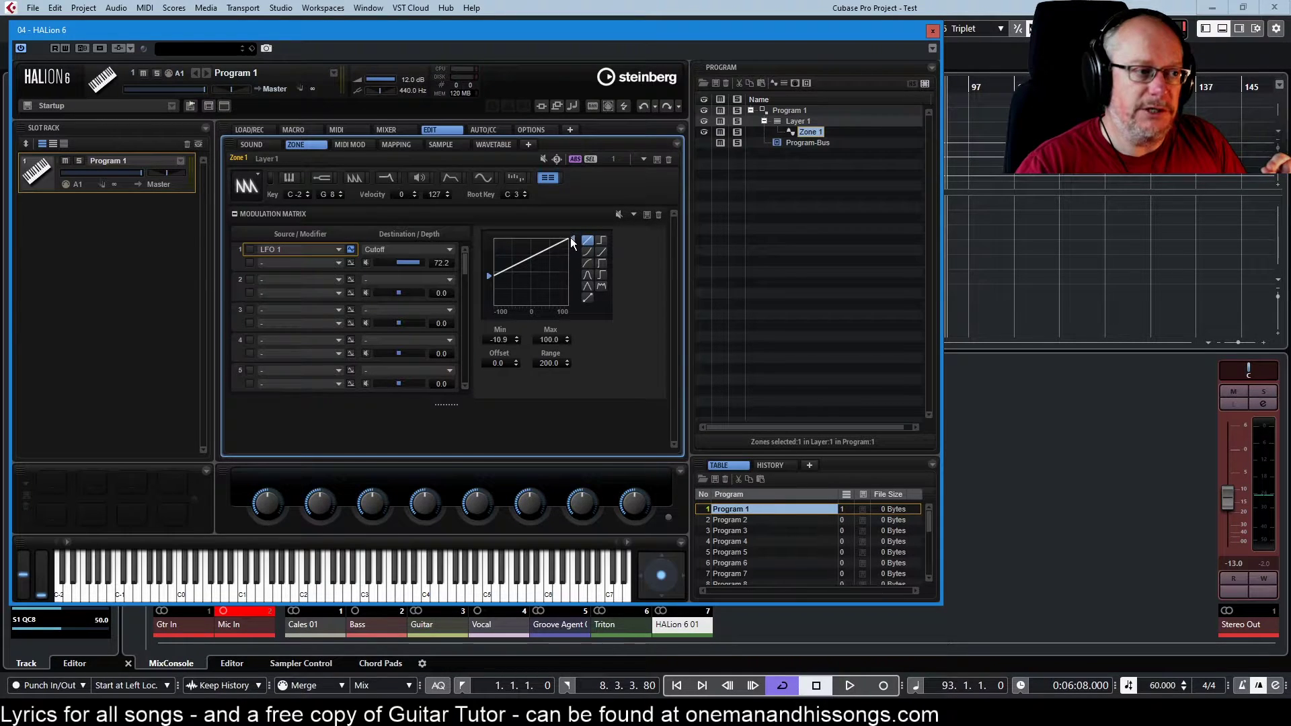
pyautogui.moveTo(571, 238); pyautogui.dragTo(487, 287)
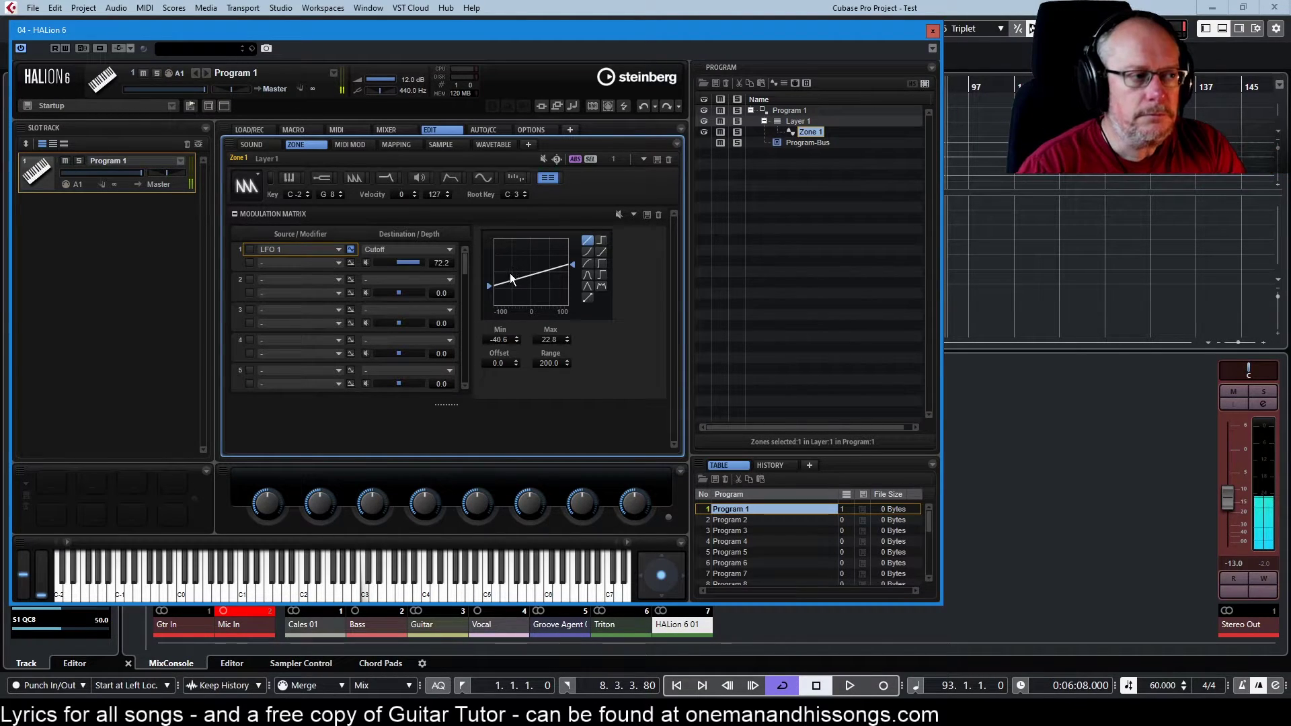
pyautogui.moveTo(488, 283); pyautogui.dragTo(483, 269)
pyautogui.moveTo(568, 263); pyautogui.dragTo(573, 270)
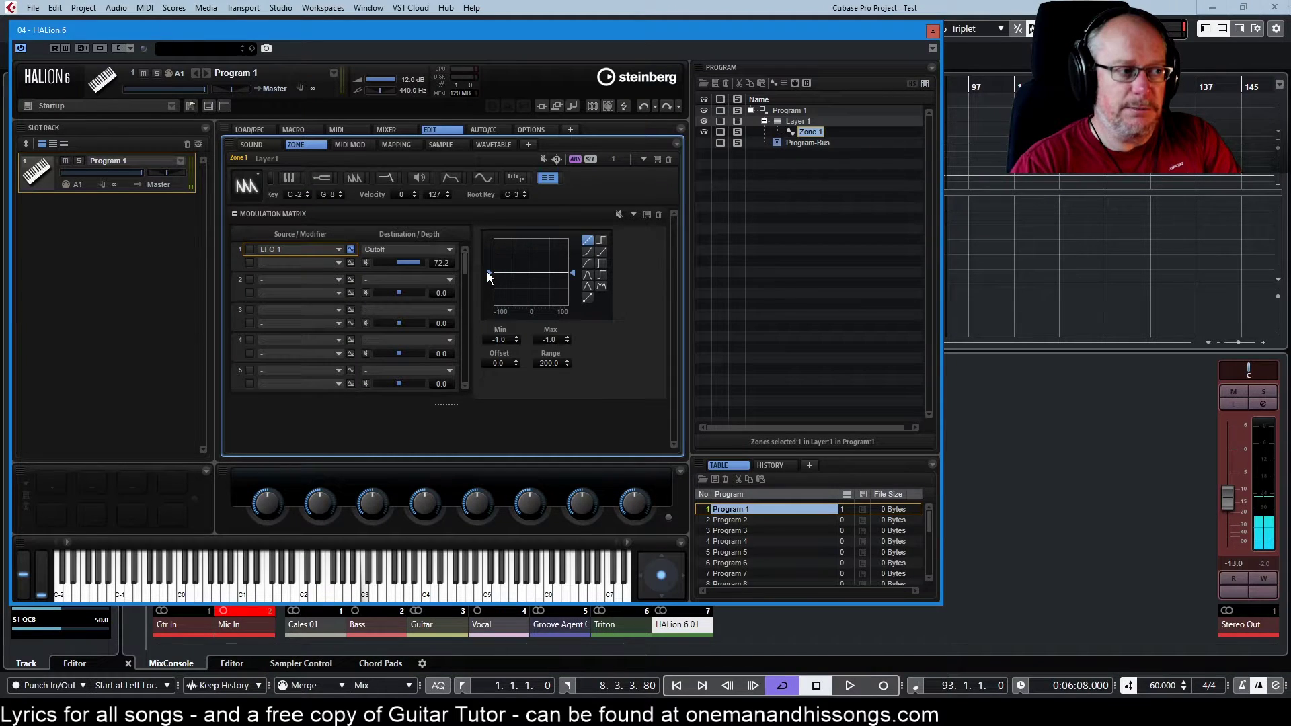
# Step: Test the curve handles by lowering both ends to about -46.5, then raising them near the top
pyautogui.moveTo(485, 273); pyautogui.dragTo(487, 289)
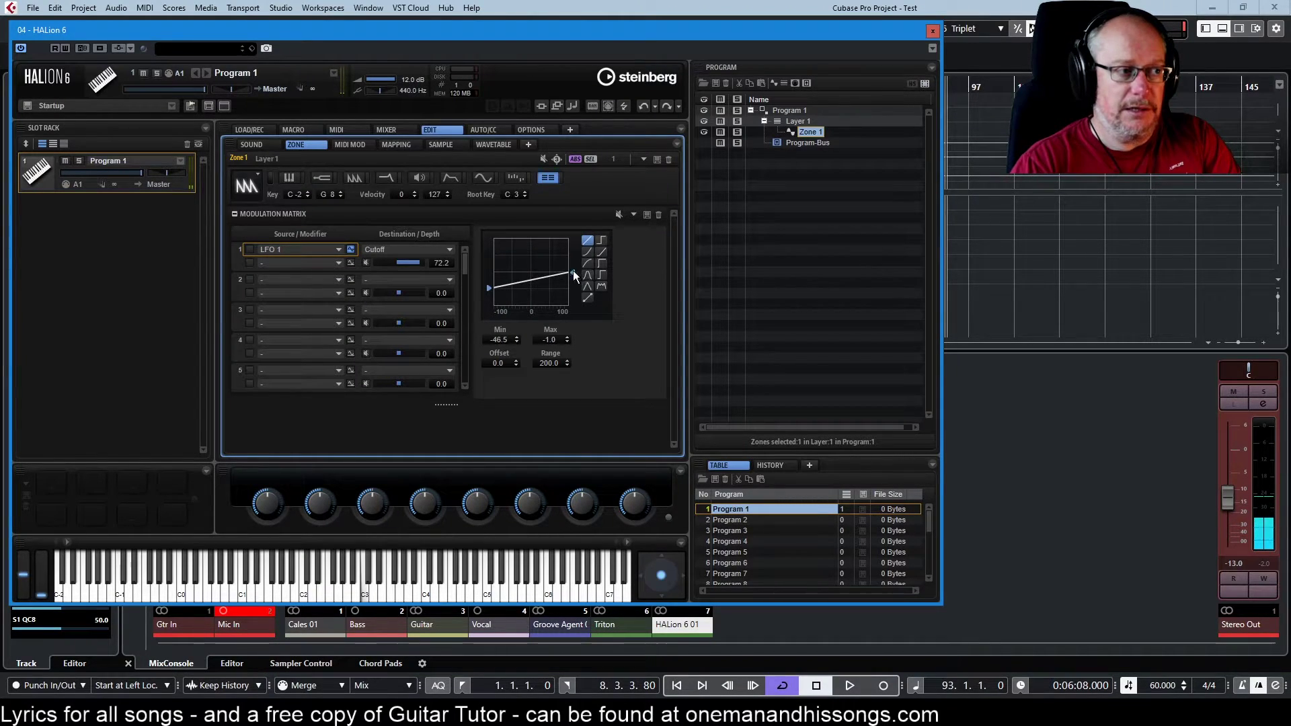
pyautogui.moveTo(570, 272); pyautogui.dragTo(568, 289)
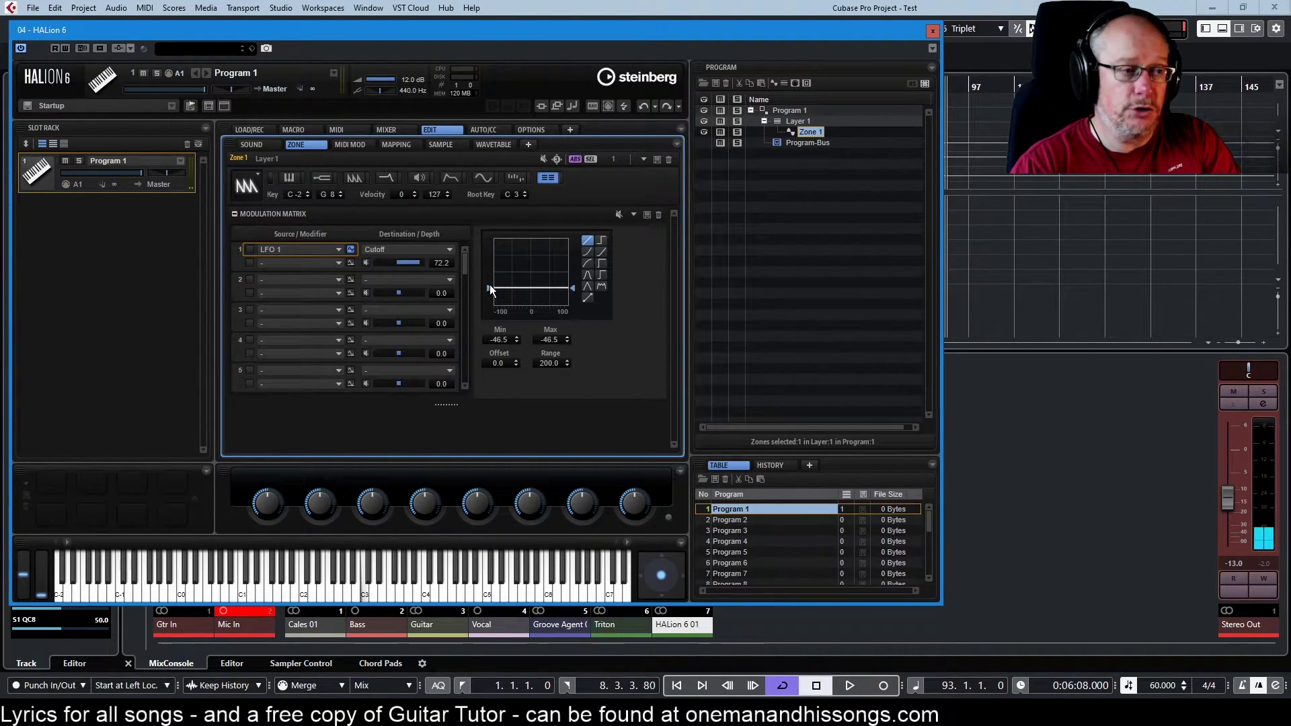
pyautogui.moveTo(490, 285); pyautogui.dragTo(481, 247)
pyautogui.moveTo(571, 288); pyautogui.dragTo(571, 245)
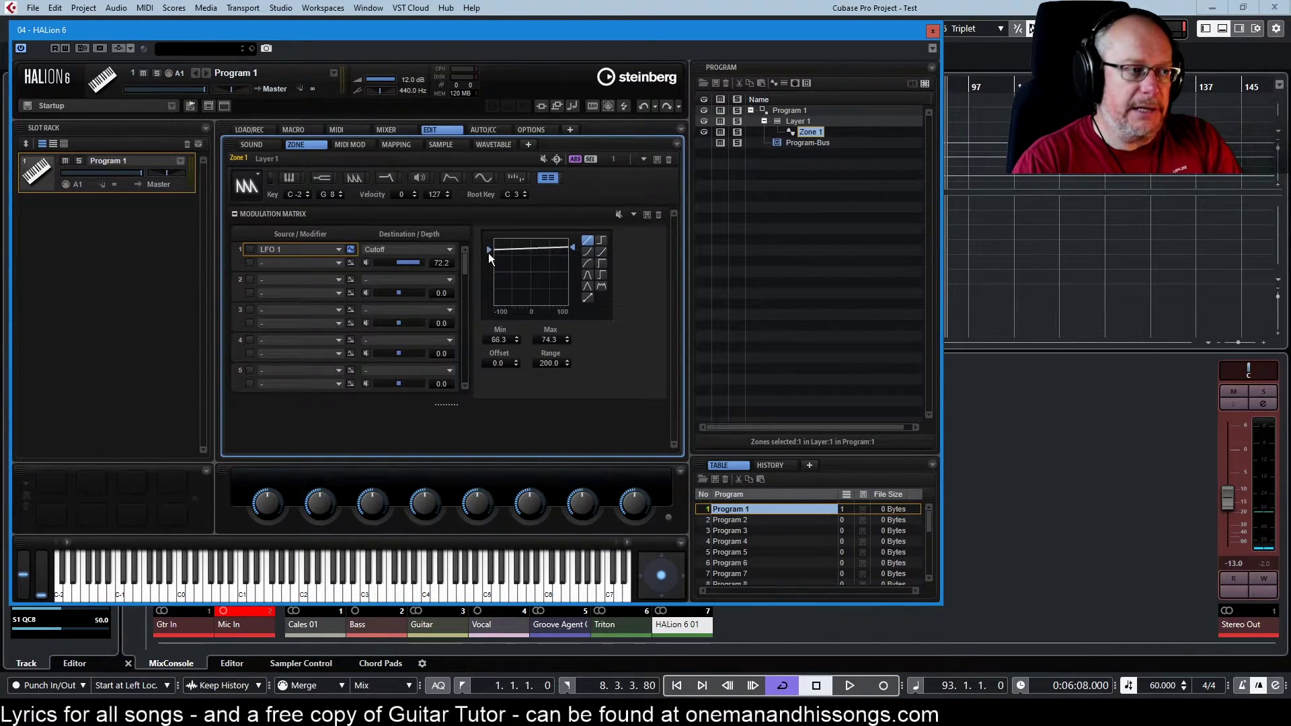
# Step: Reset the curve handles to Min -100.0 and Max 100.0 for a full diagonal
pyautogui.moveTo(489, 250); pyautogui.dragTo(490, 307)
pyautogui.moveTo(574, 247); pyautogui.dragTo(565, 174)
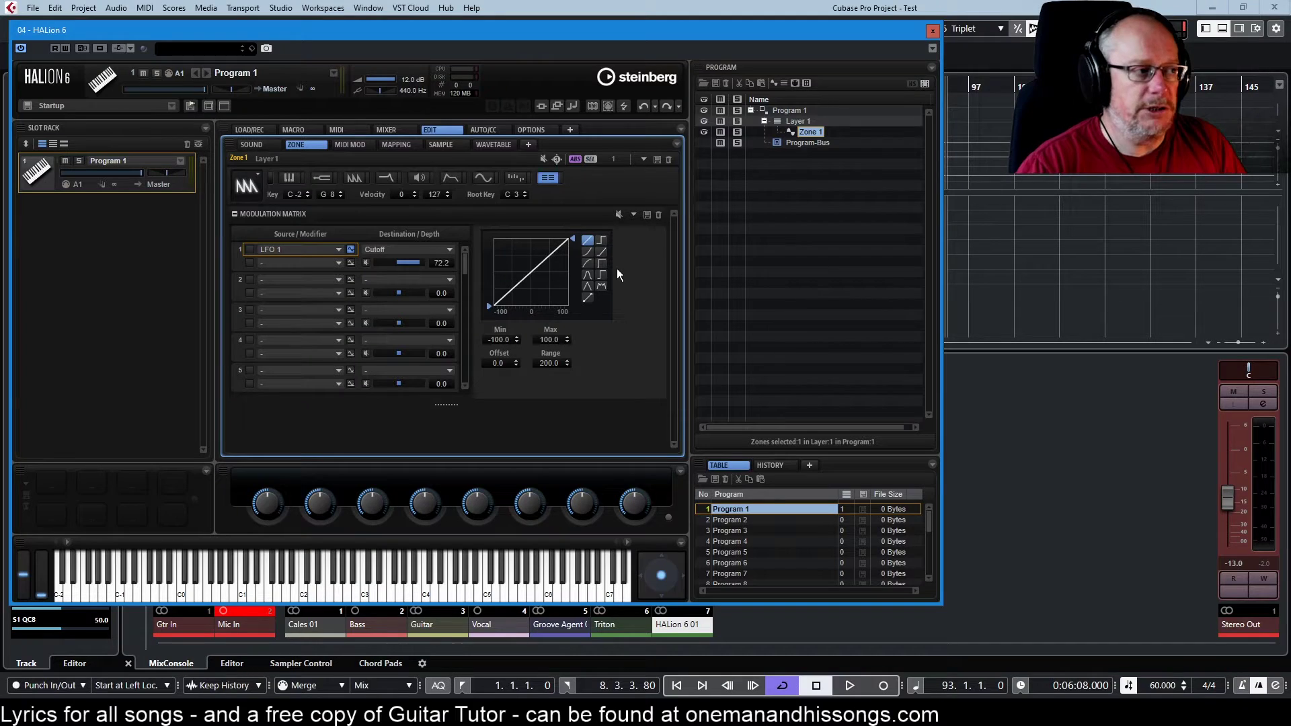
pyautogui.click(380, 247)
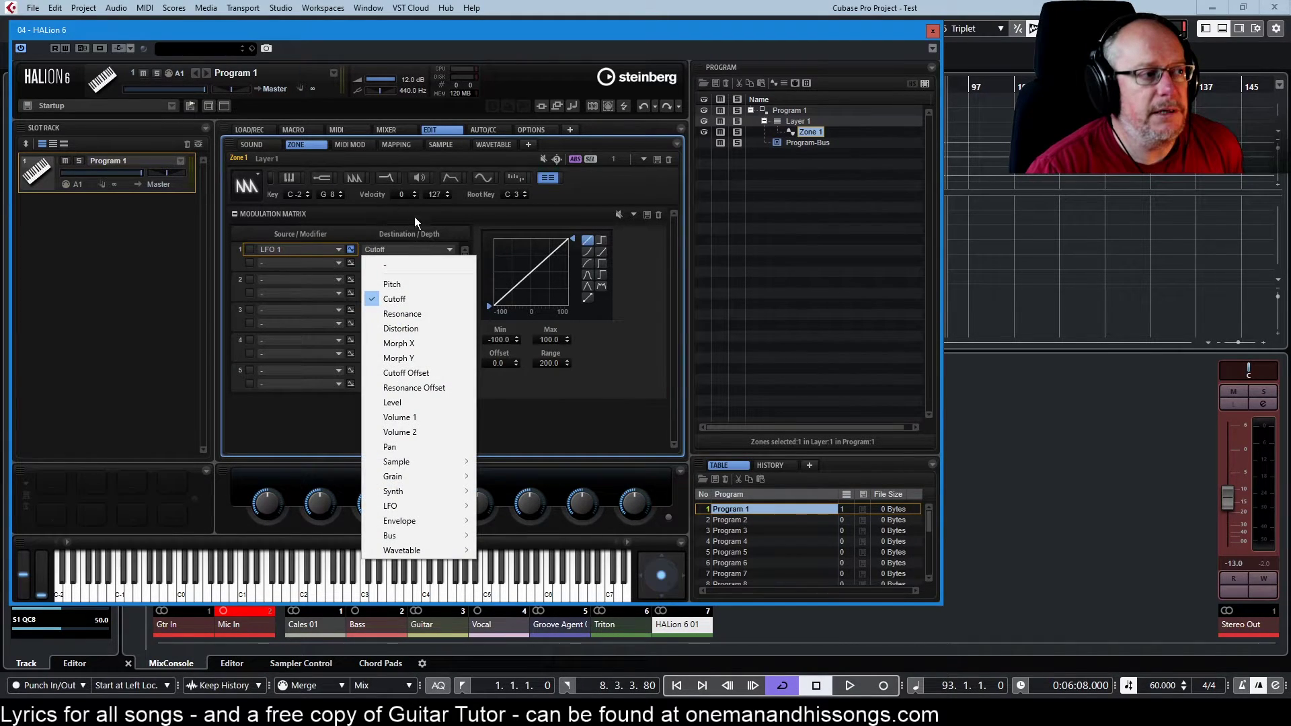
# Step: Route row 1's LFO 1 to Pitch, lower its depth, and try the exponential, step and wave curves
pyautogui.click(391, 282)
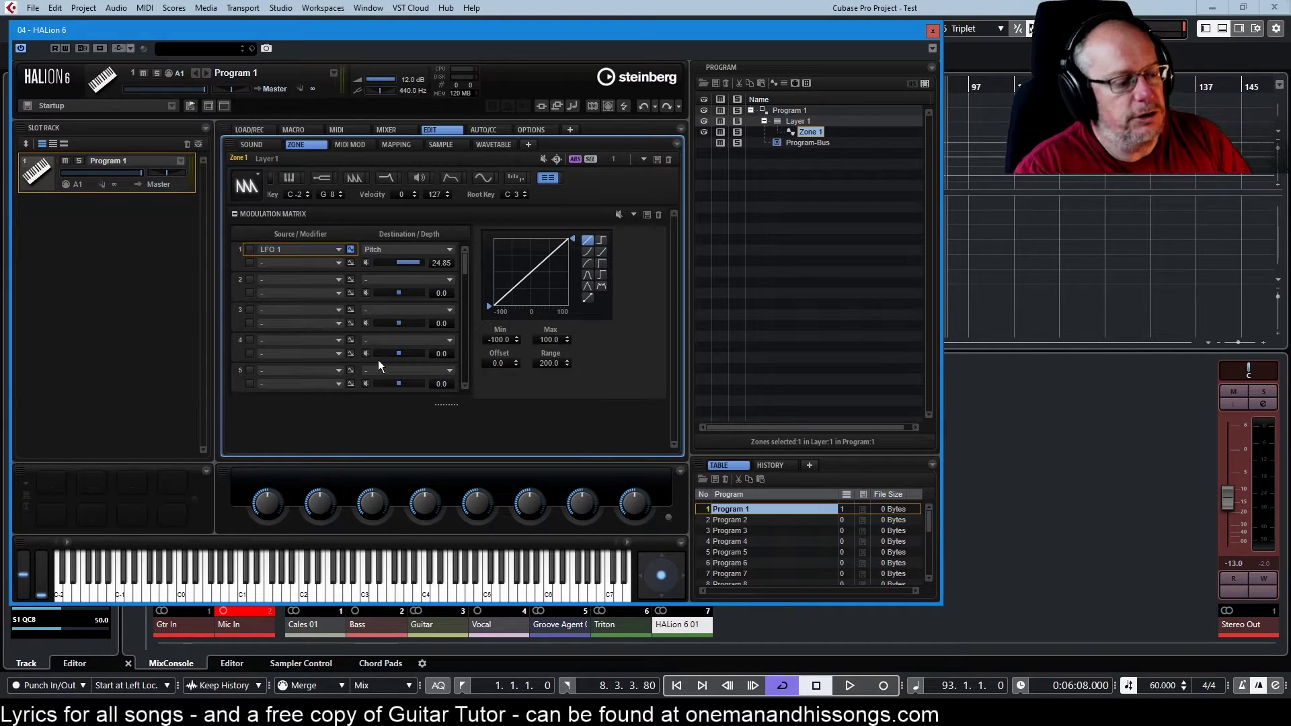
pyautogui.moveTo(409, 264); pyautogui.dragTo(407, 269)
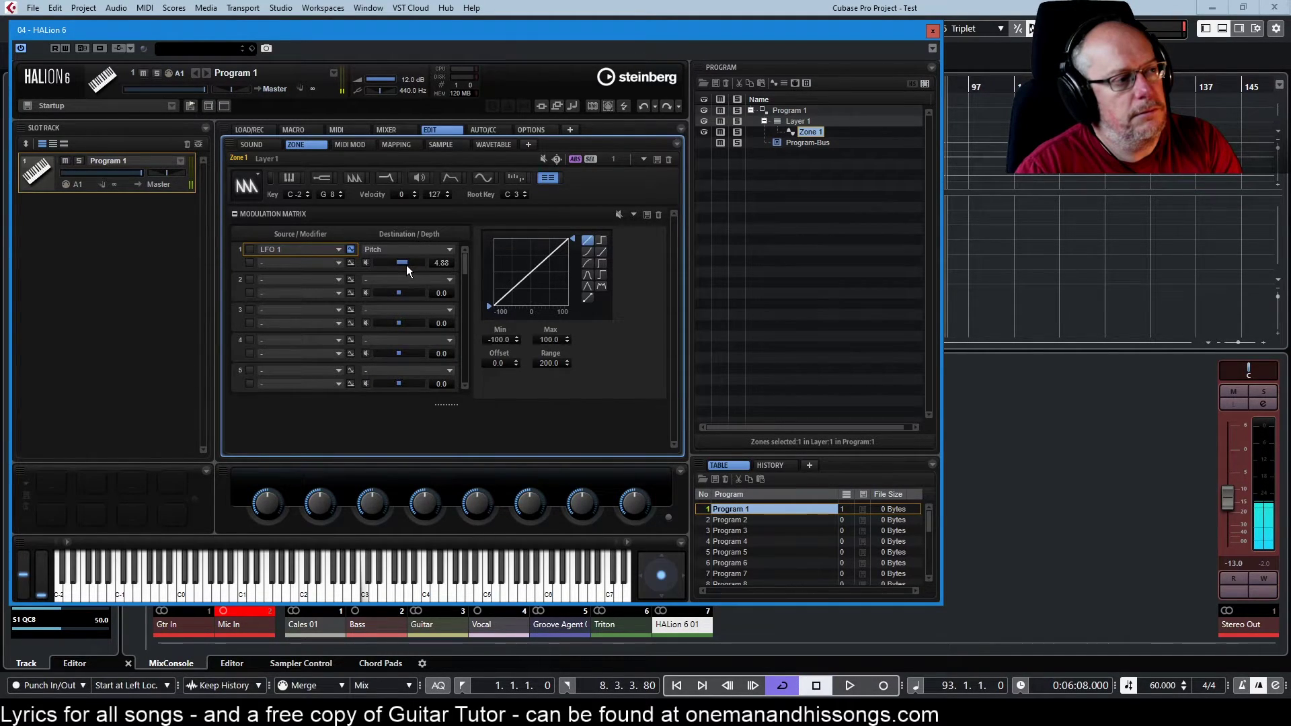
pyautogui.click(587, 252)
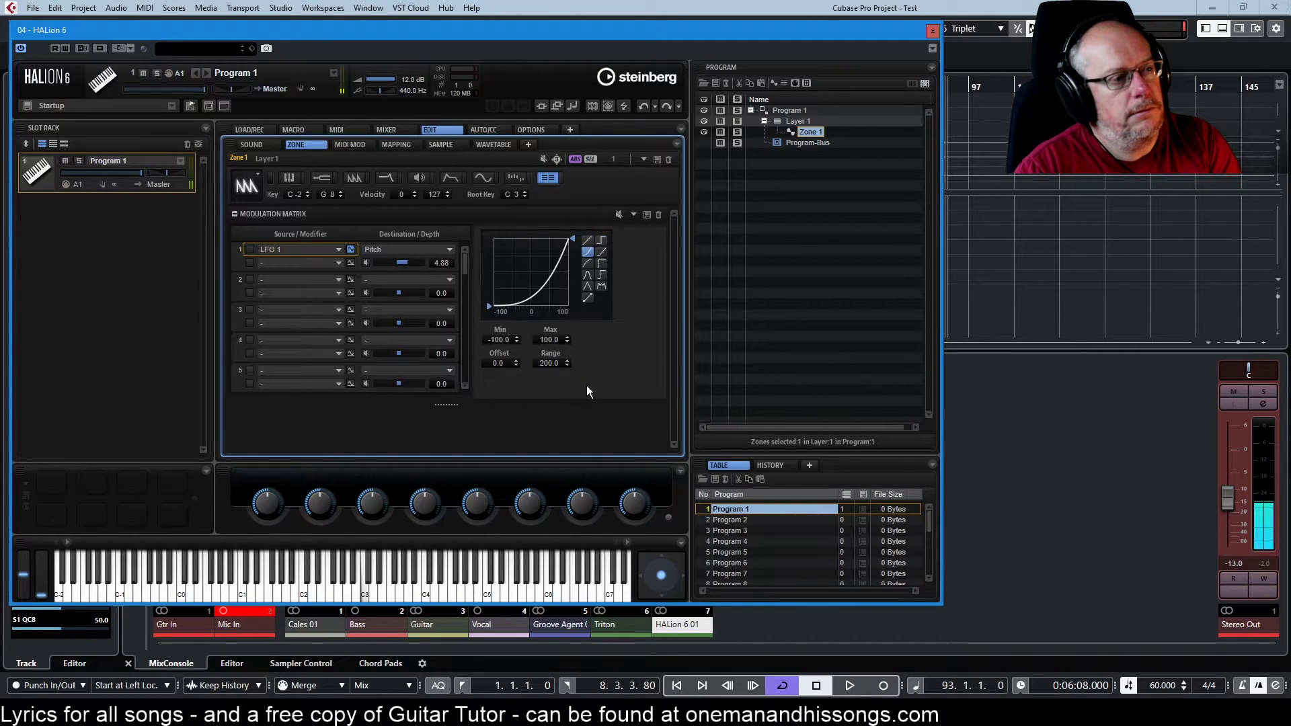
pyautogui.click(601, 263)
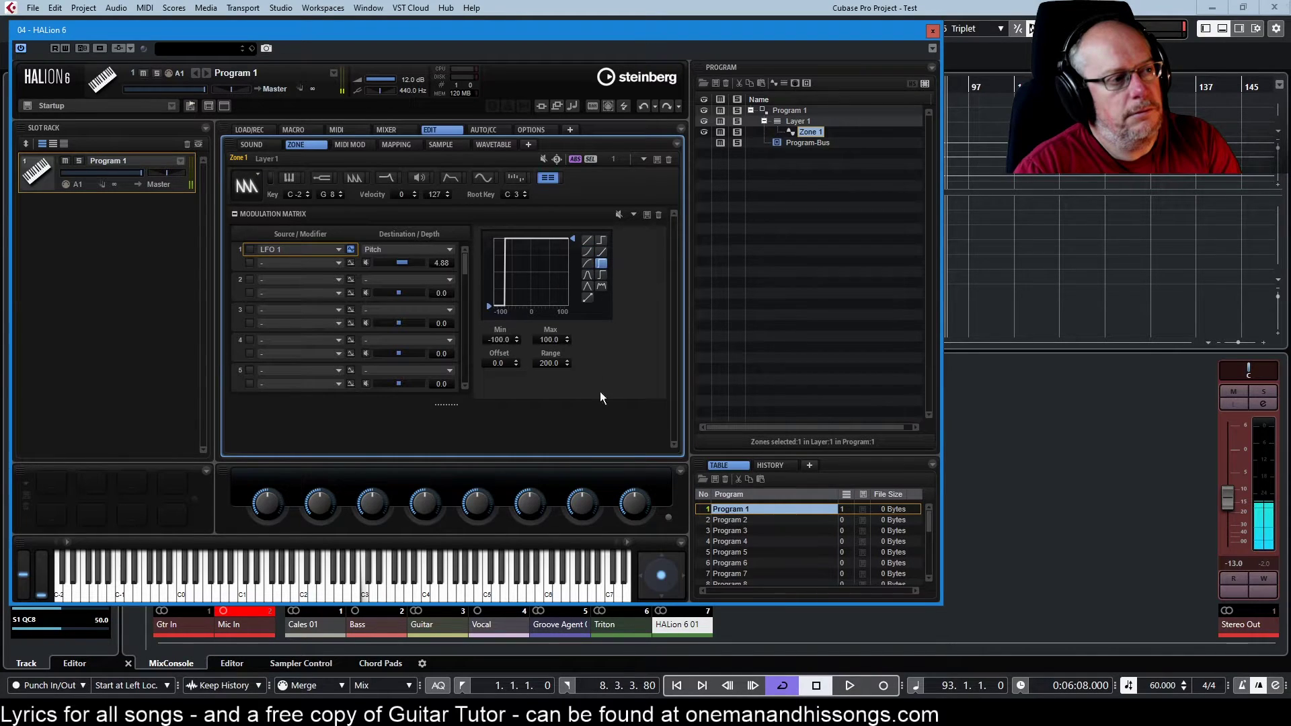
pyautogui.click(601, 286)
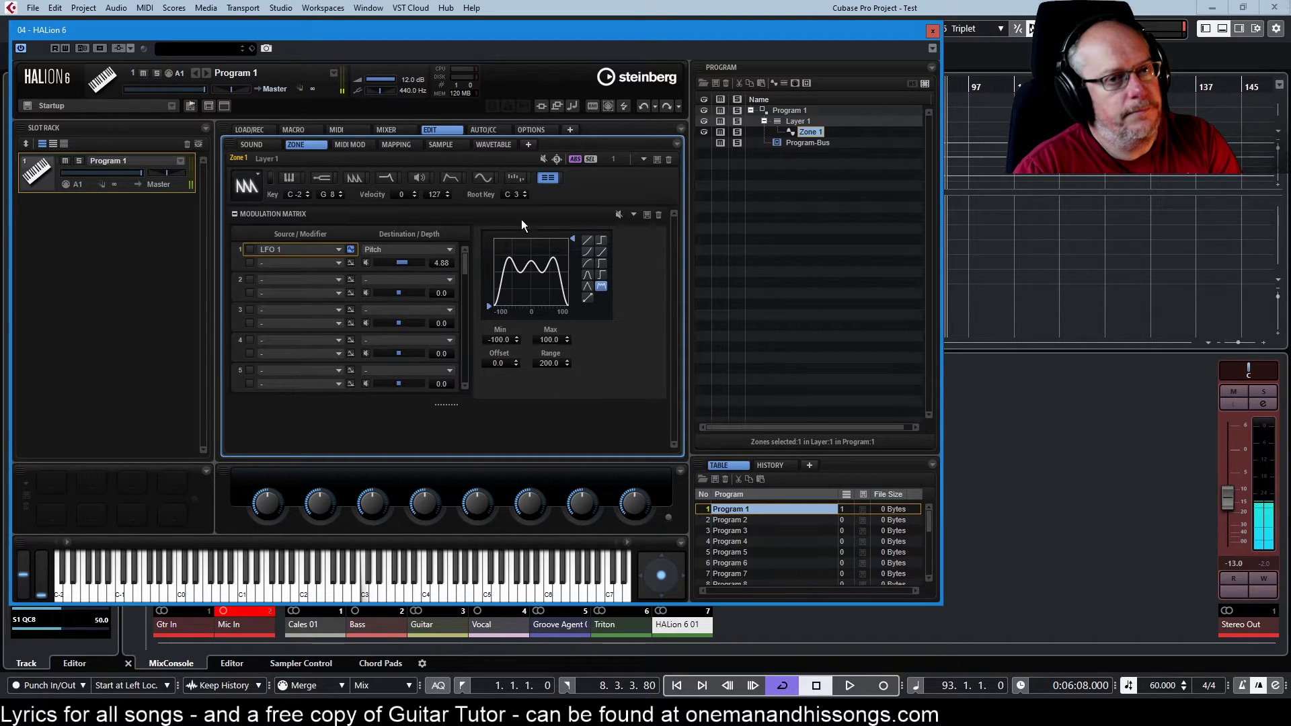
# Step: Raise the Pitch depth to 4.88 and return the curve to a linear ramp
pyautogui.moveTo(414, 258); pyautogui.dragTo(419, 264)
pyautogui.scroll(-2, 418, 262)
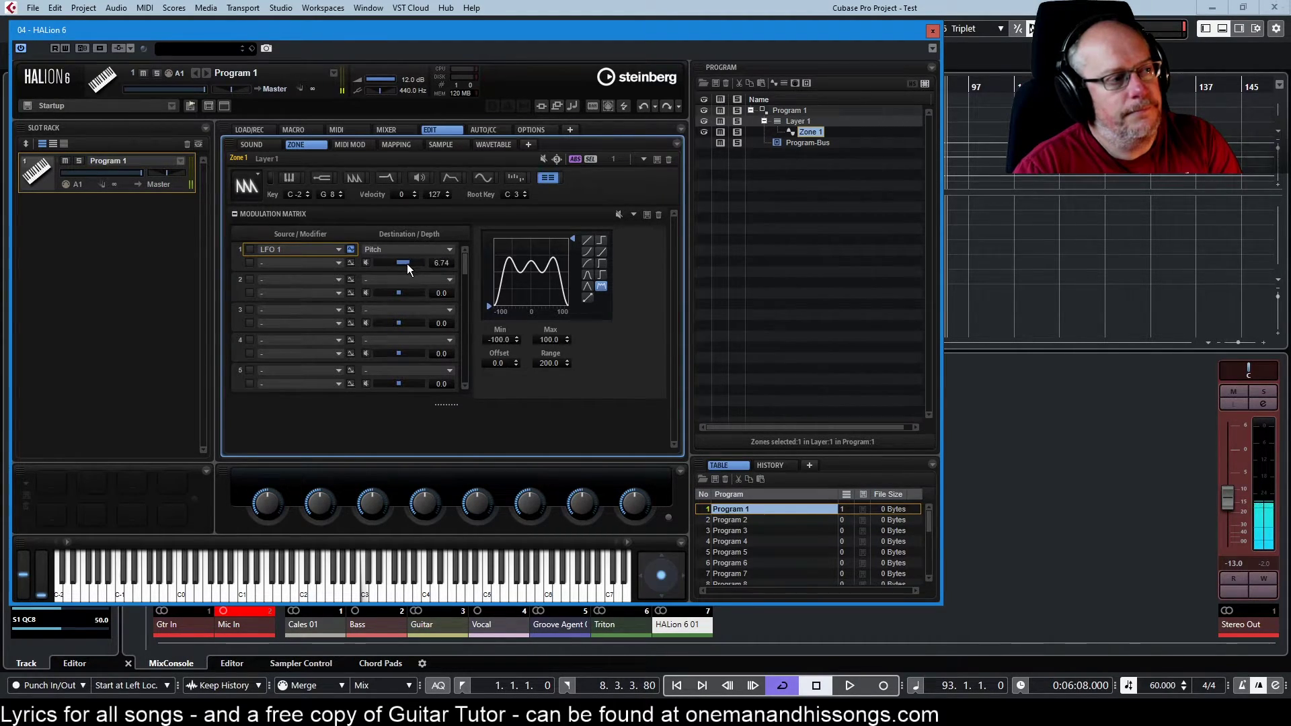
pyautogui.scroll(-5, 398, 263)
pyautogui.click(587, 240)
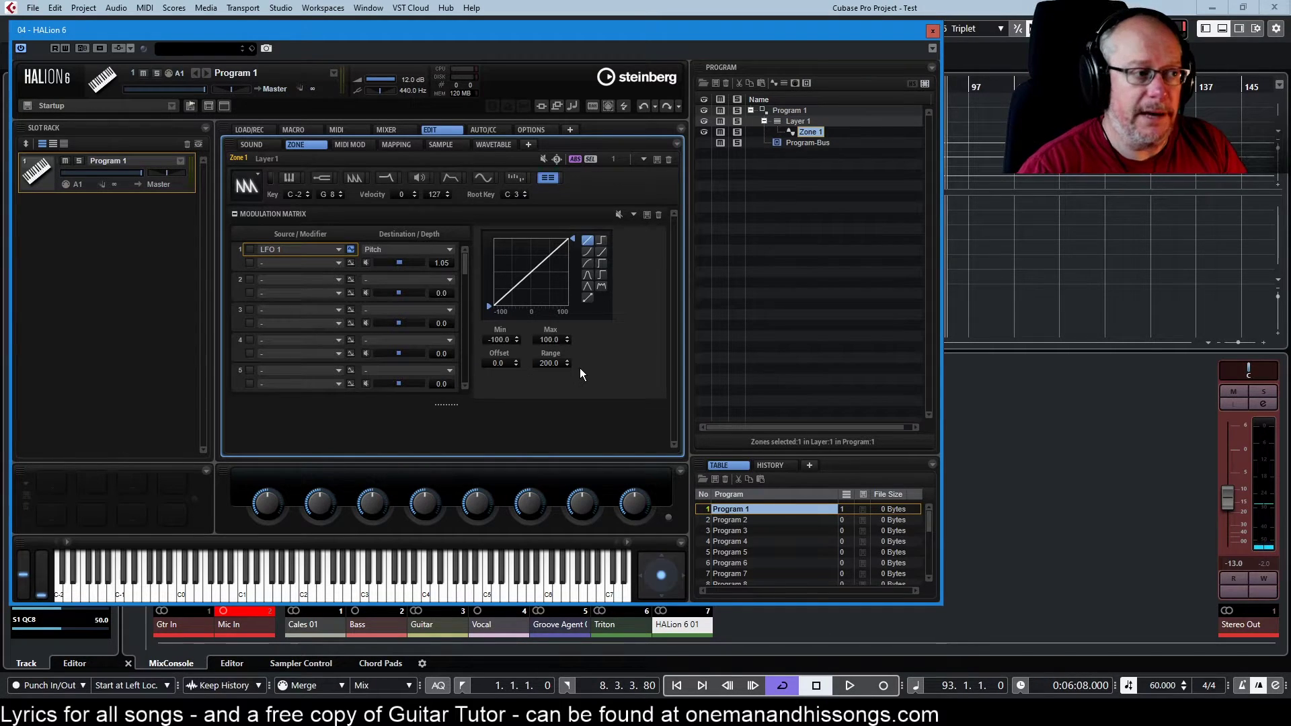
# Step: Open the Pitch depth options menu and dismiss it without choosing anything
pyautogui.scroll(2, 399, 261)
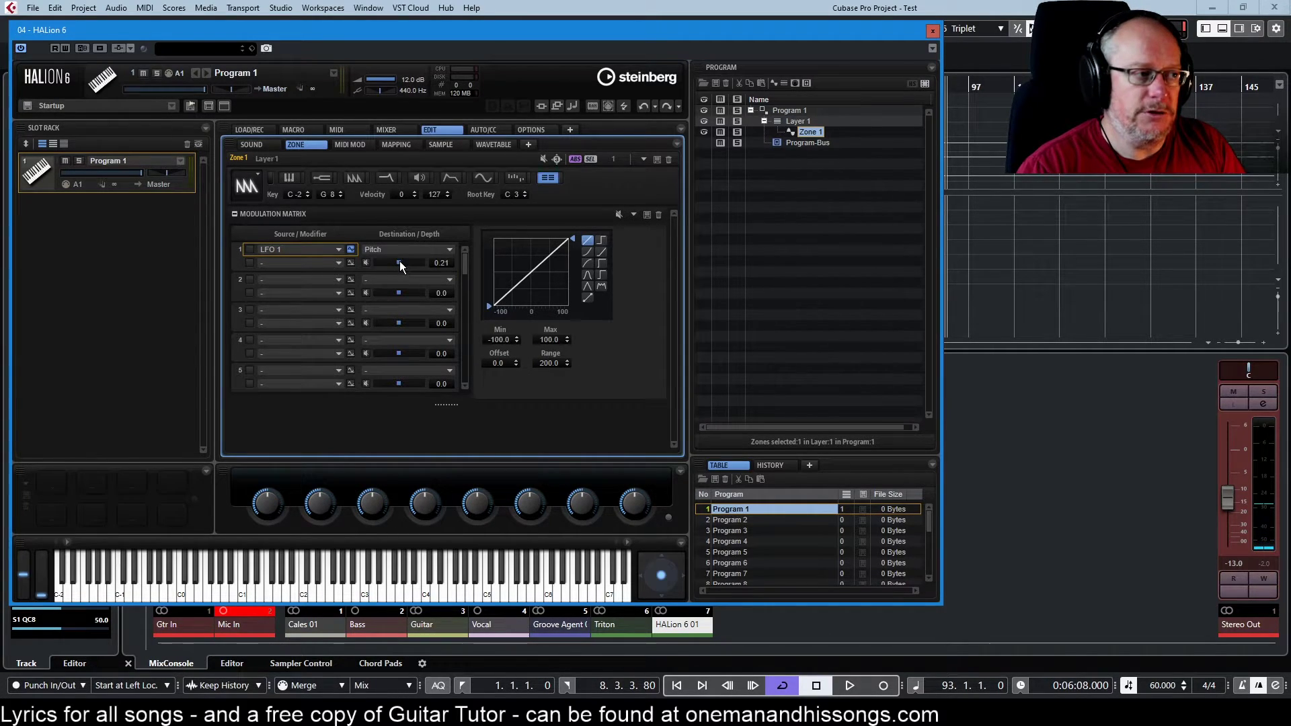
pyautogui.rightClick(402, 263)
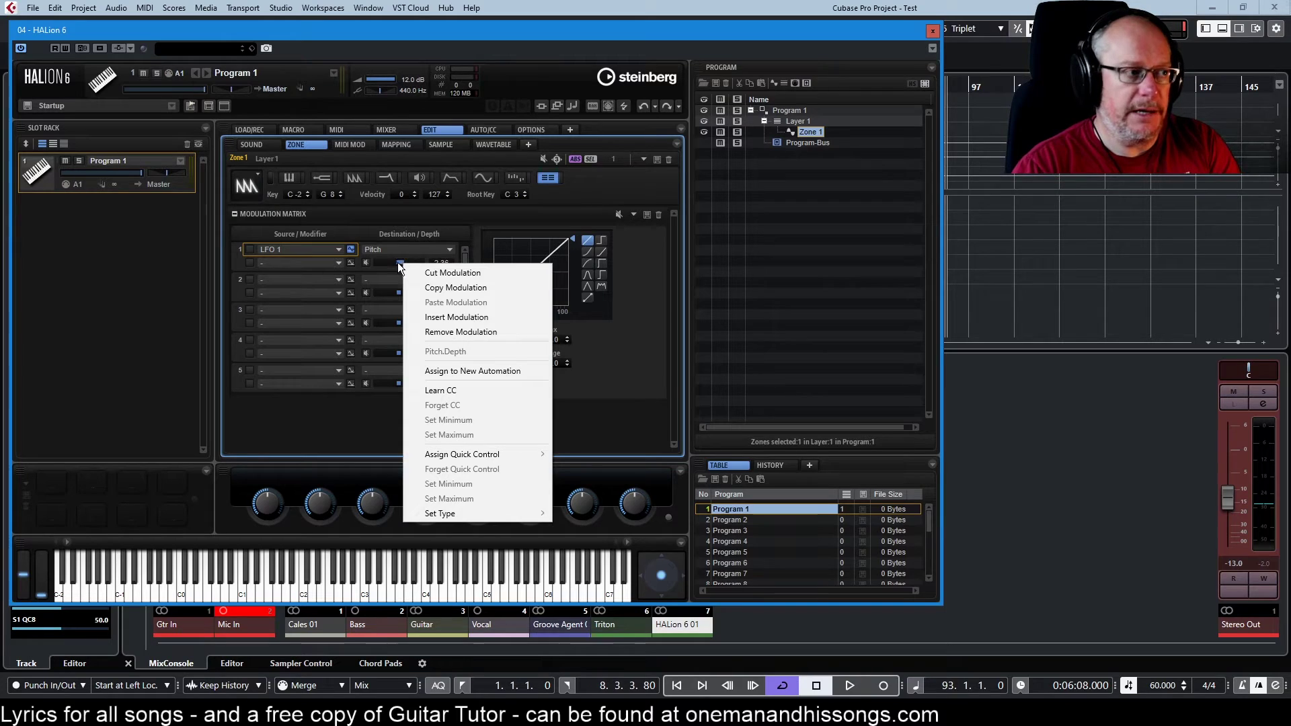
pyautogui.press('Escape')
pyautogui.scroll(2, 403, 263)
pyautogui.scroll(1, 405, 262)
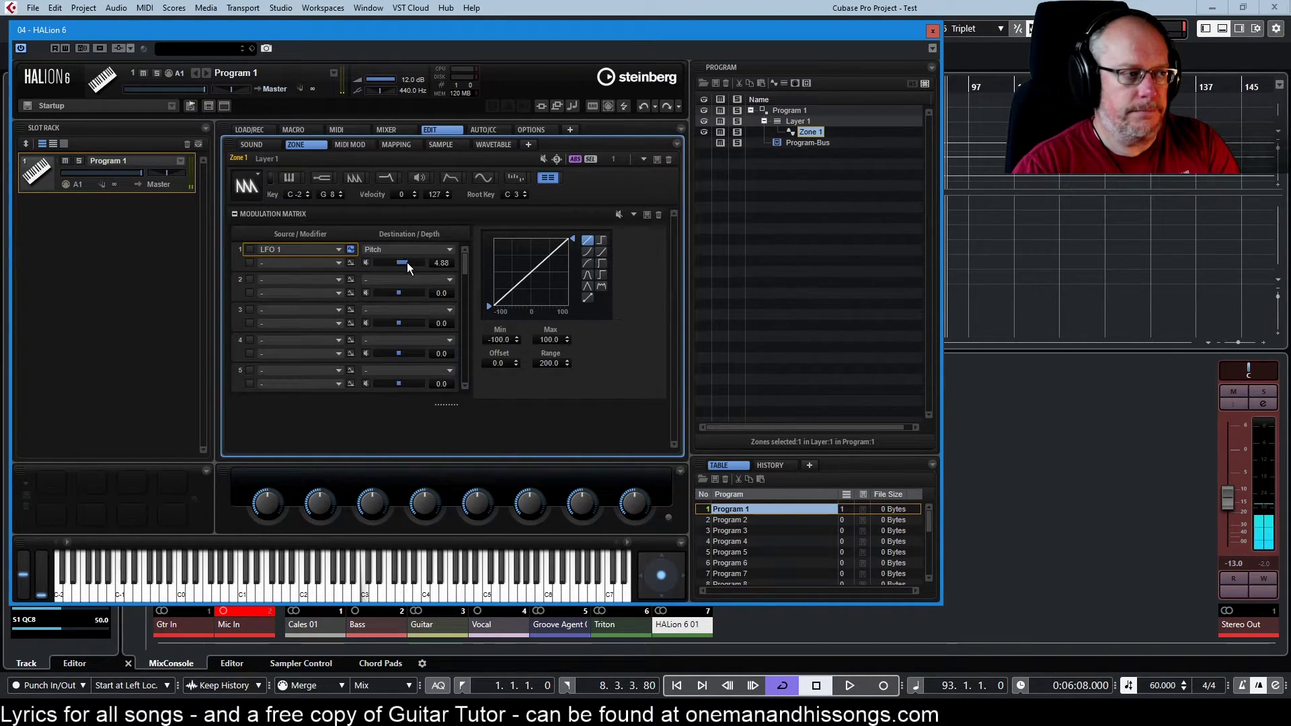
# Step: Switch row 1's destination to Level and adjust the depth to about 24.1
pyautogui.click(390, 249)
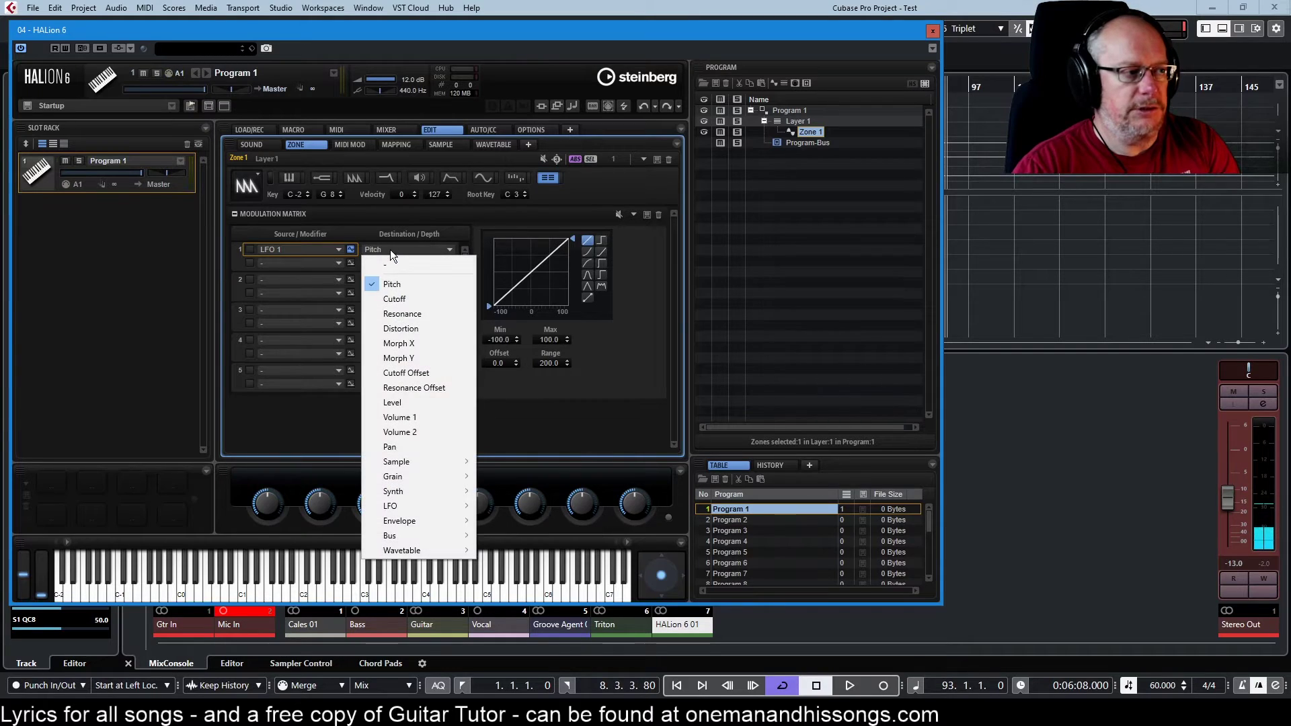
pyautogui.click(398, 403)
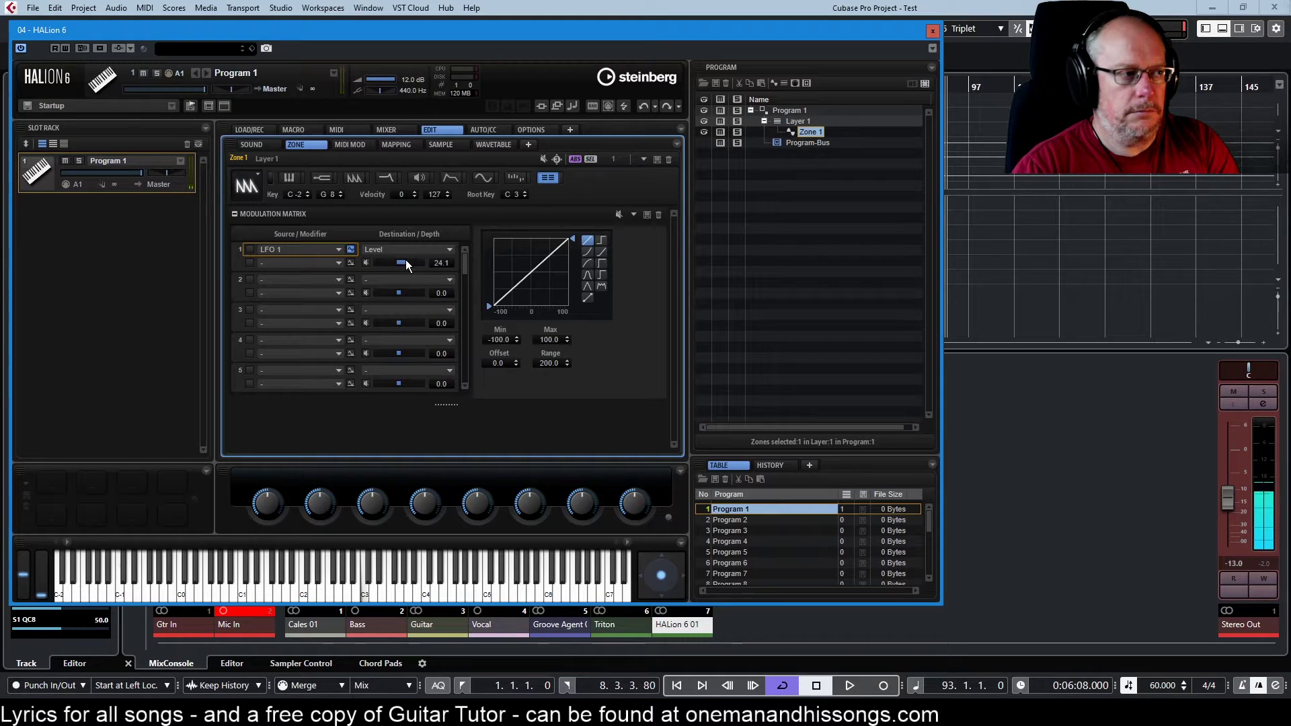
pyautogui.moveTo(406, 260); pyautogui.dragTo(410, 265)
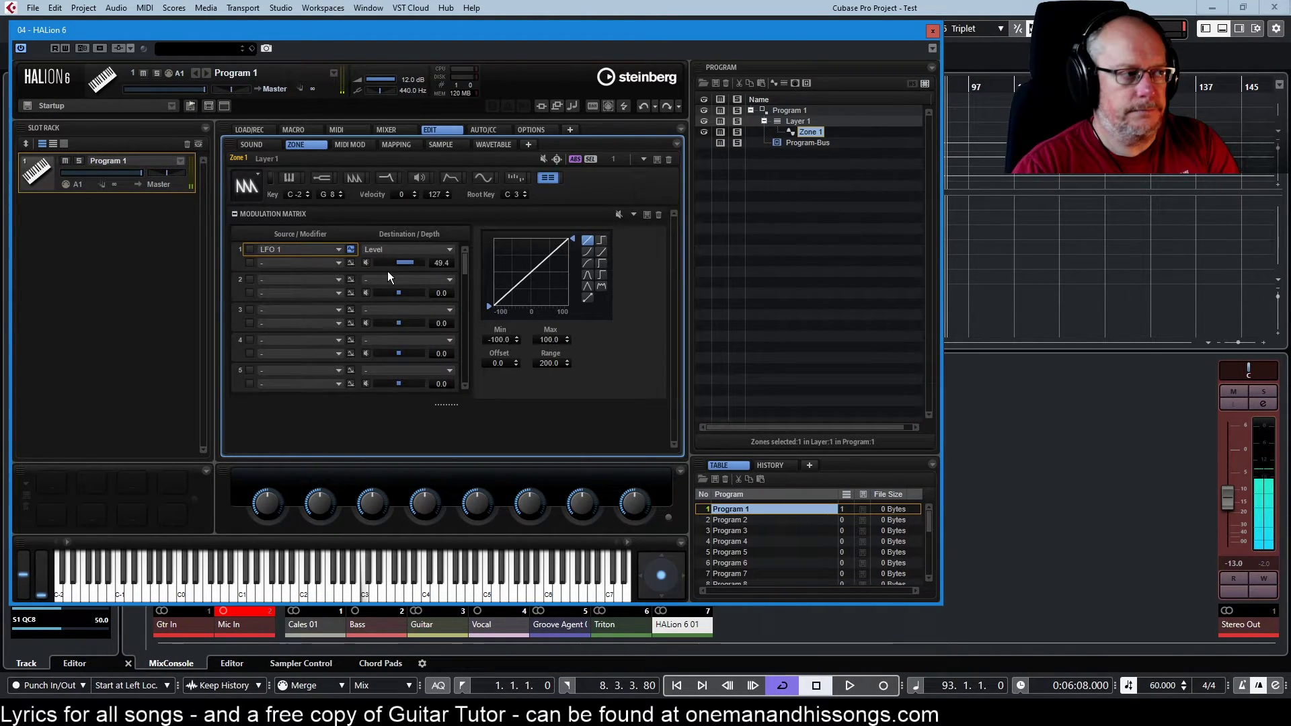
pyautogui.moveTo(413, 262); pyautogui.dragTo(412, 268)
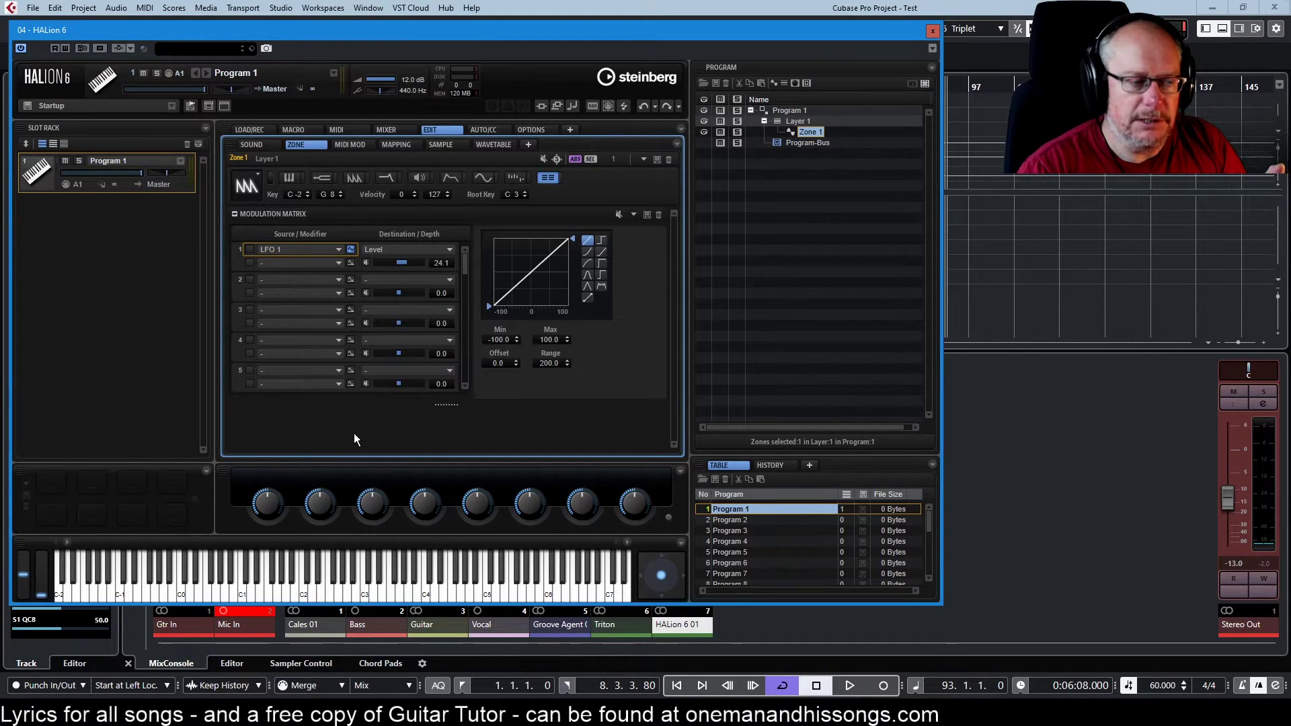
pyautogui.click(309, 268)
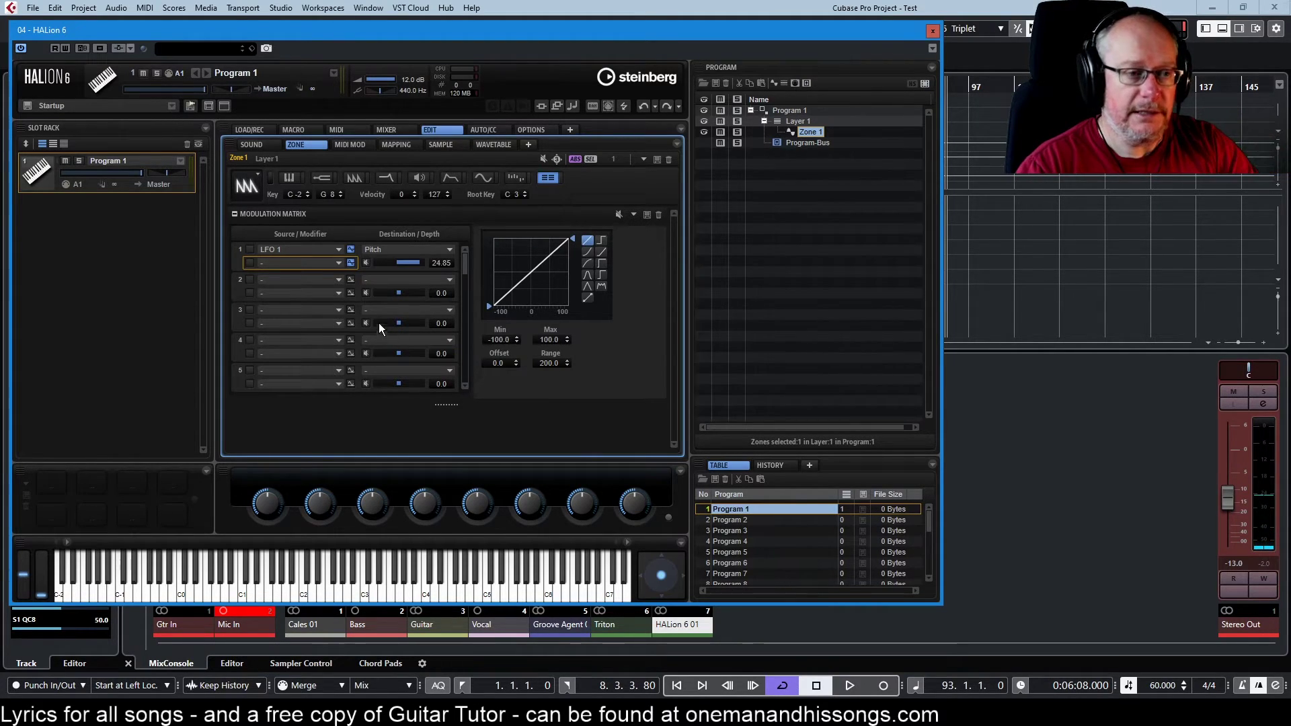
# Step: Set row 1's Modifier to User Envelope to scale the LFO 1 pitch modulation
pyautogui.click(342, 265)
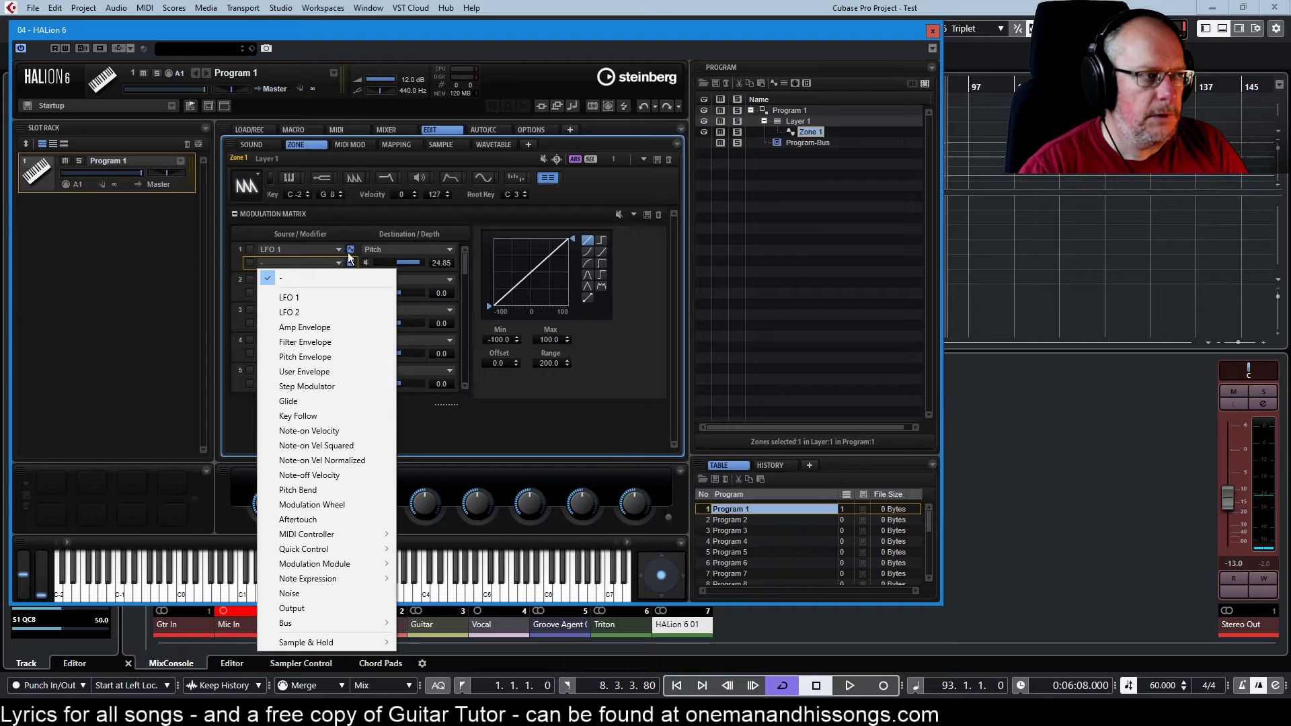
pyautogui.click(307, 371)
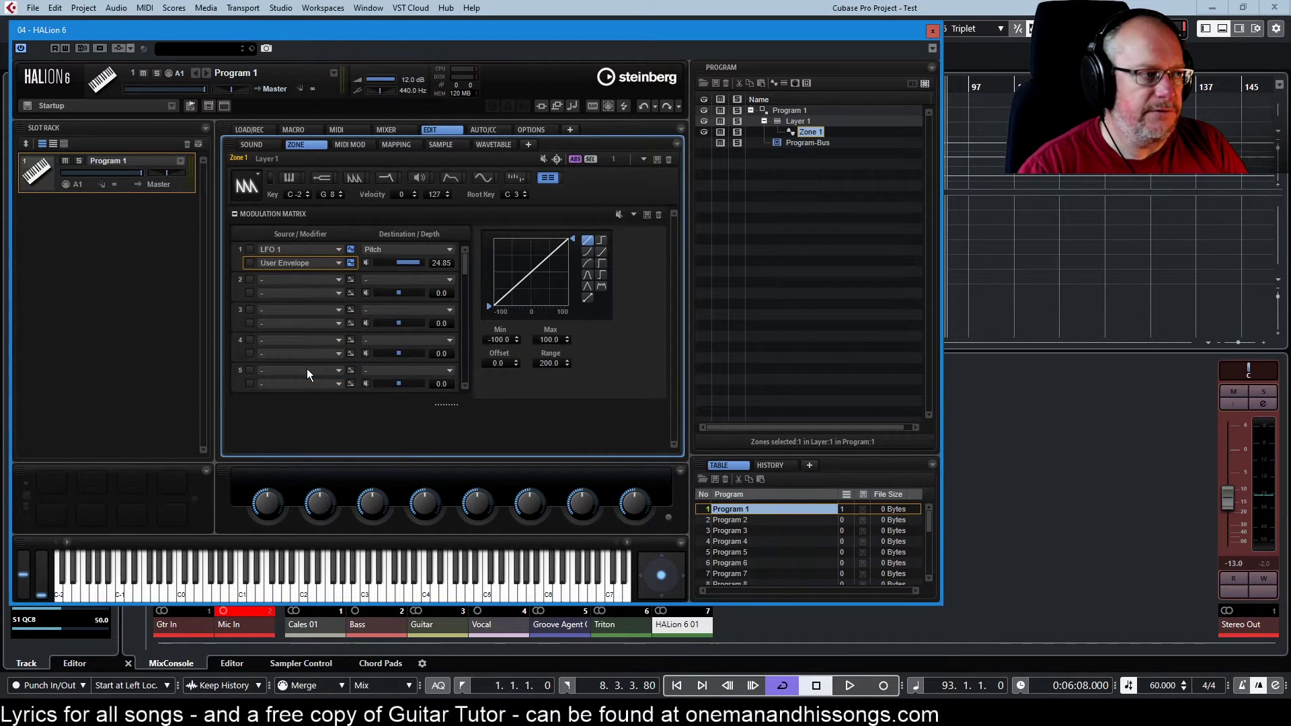
pyautogui.click(453, 179)
pyautogui.click(376, 214)
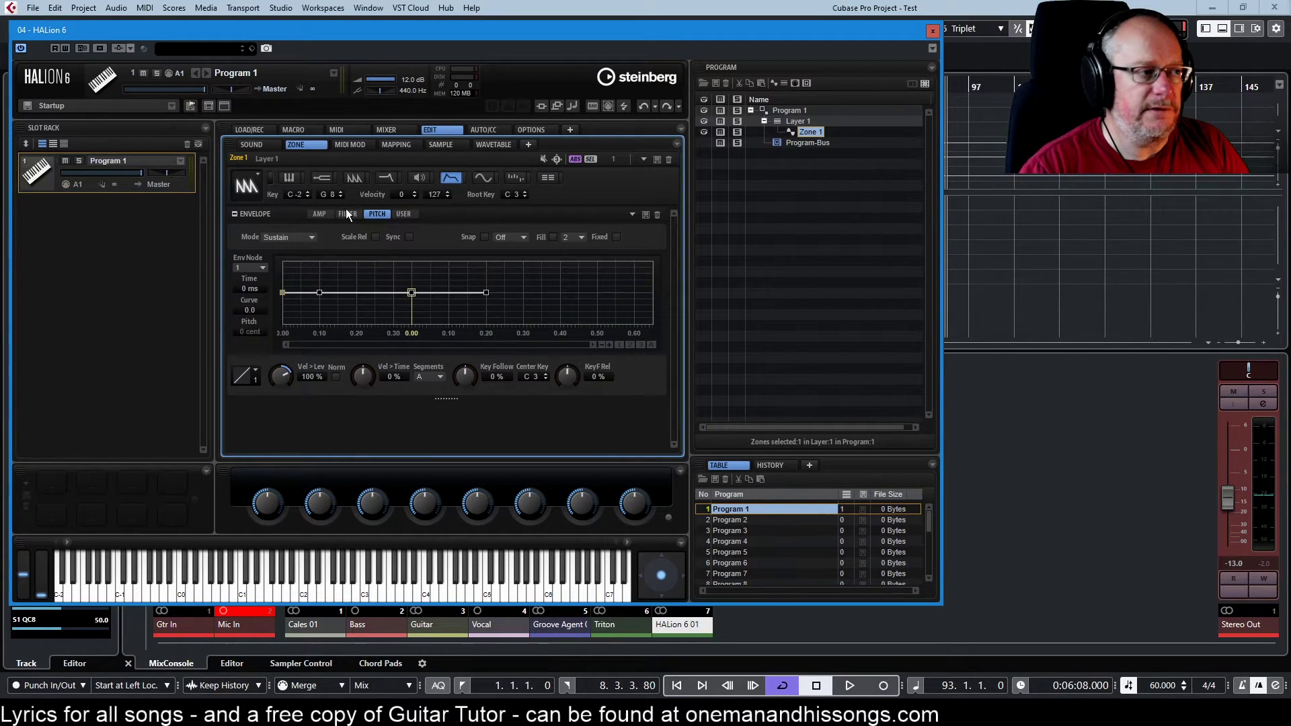
pyautogui.click(318, 214)
pyautogui.click(403, 214)
pyautogui.click(377, 214)
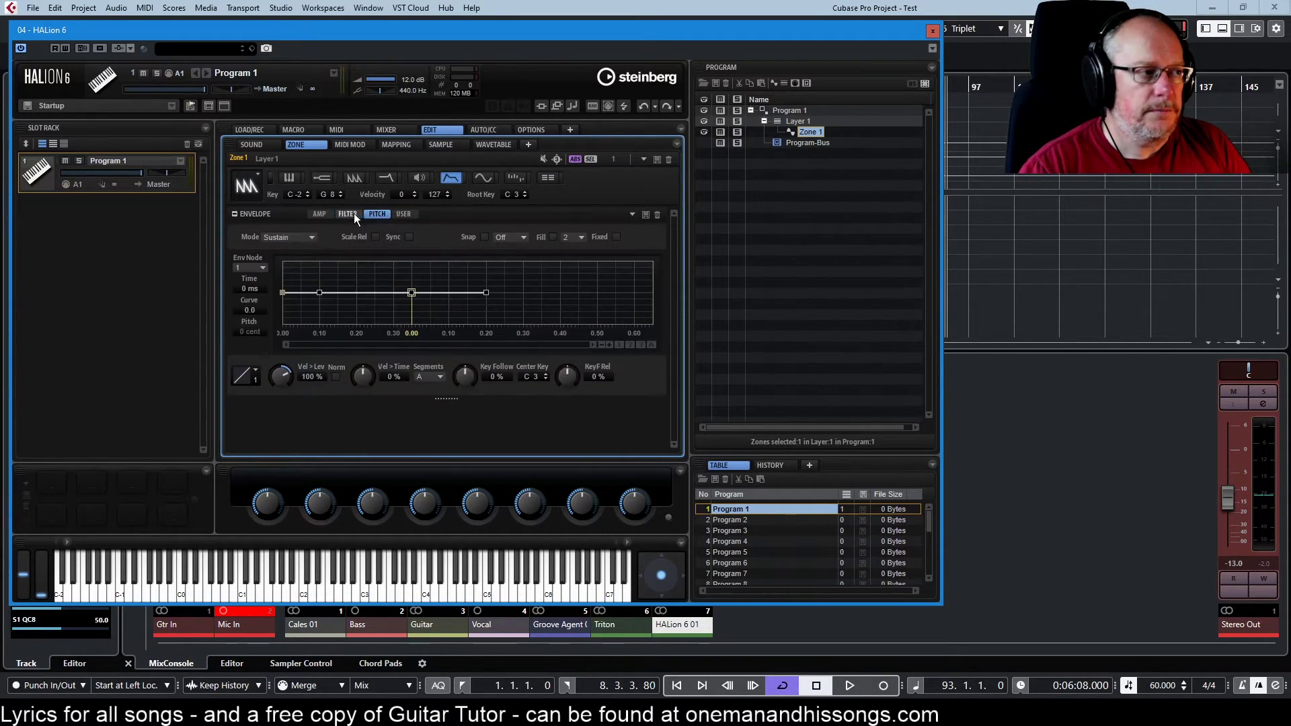
pyautogui.click(350, 214)
pyautogui.click(404, 214)
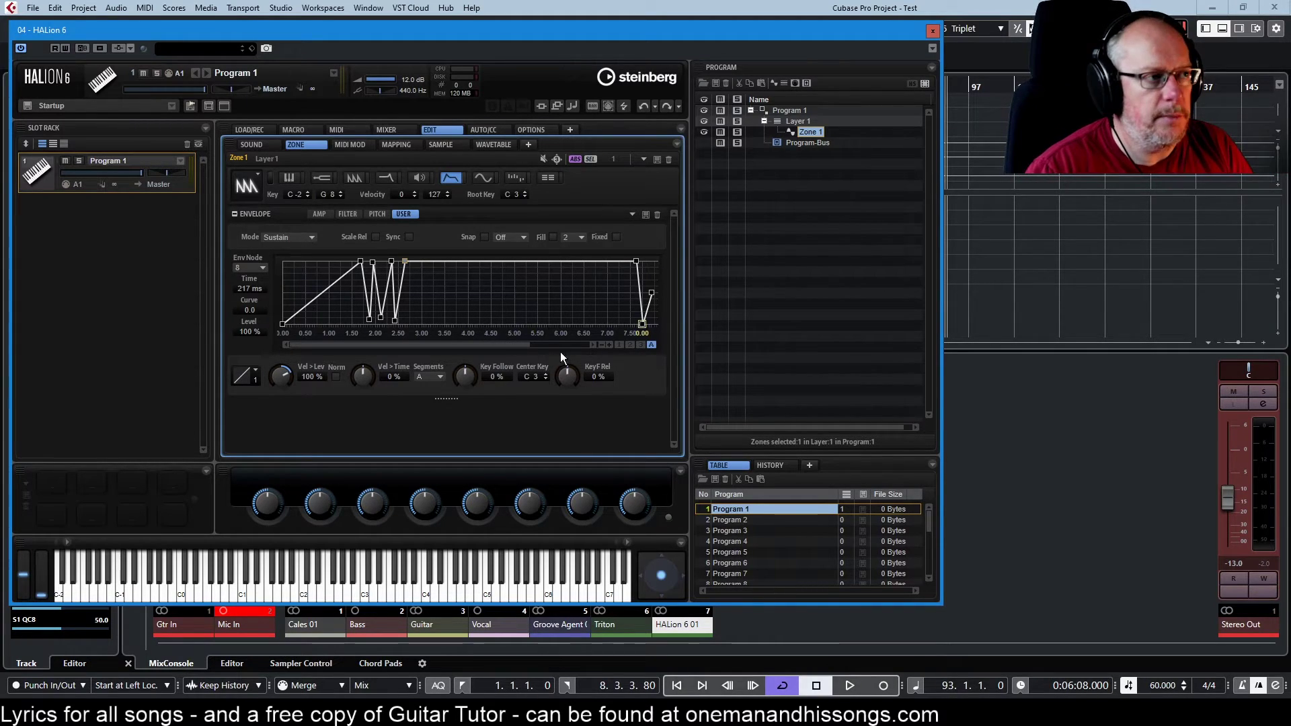
pyautogui.click(551, 178)
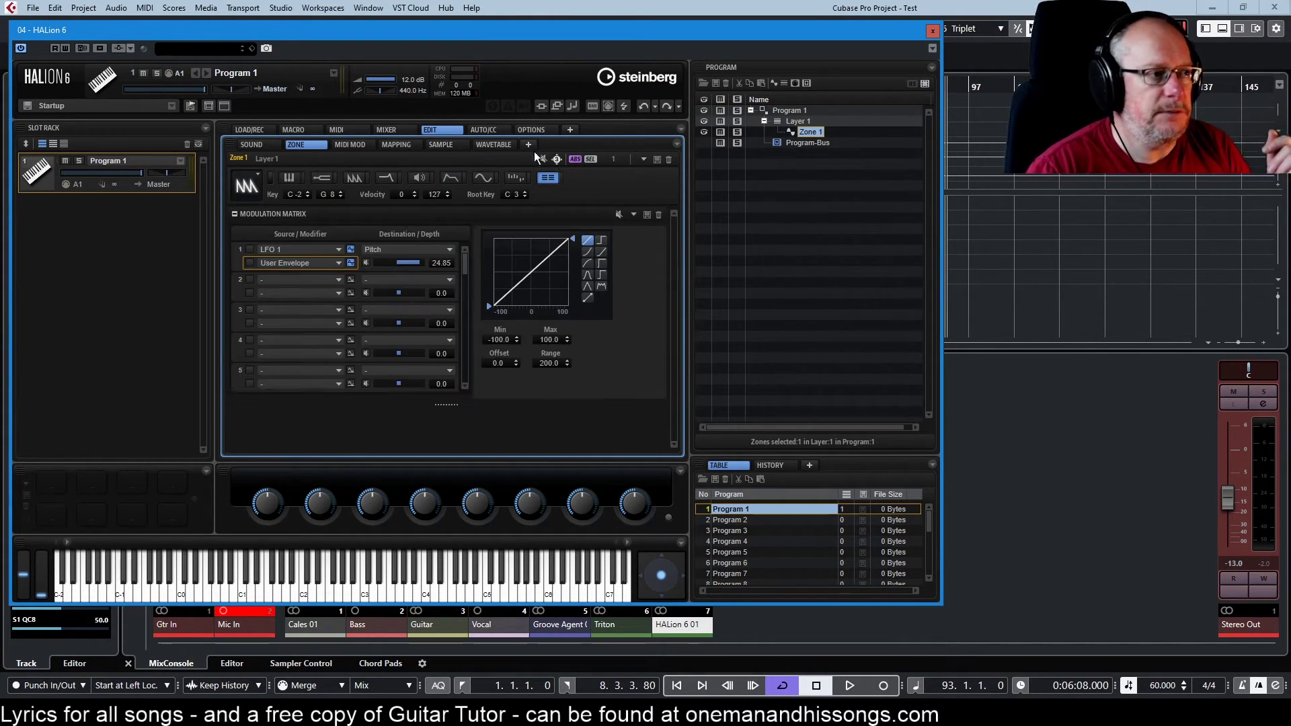
# Step: Make the User Envelope modifier unipolar (0 to 100) and view the user envelope
pyautogui.click(351, 263)
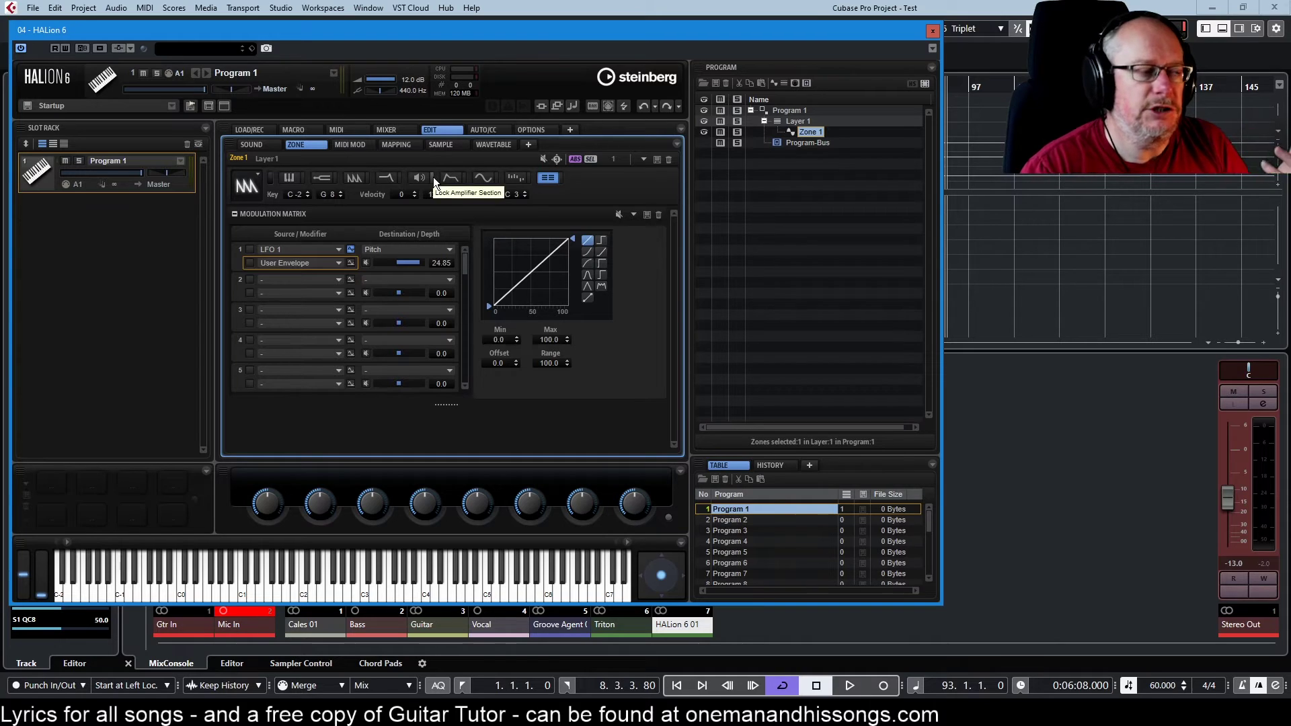
pyautogui.click(450, 179)
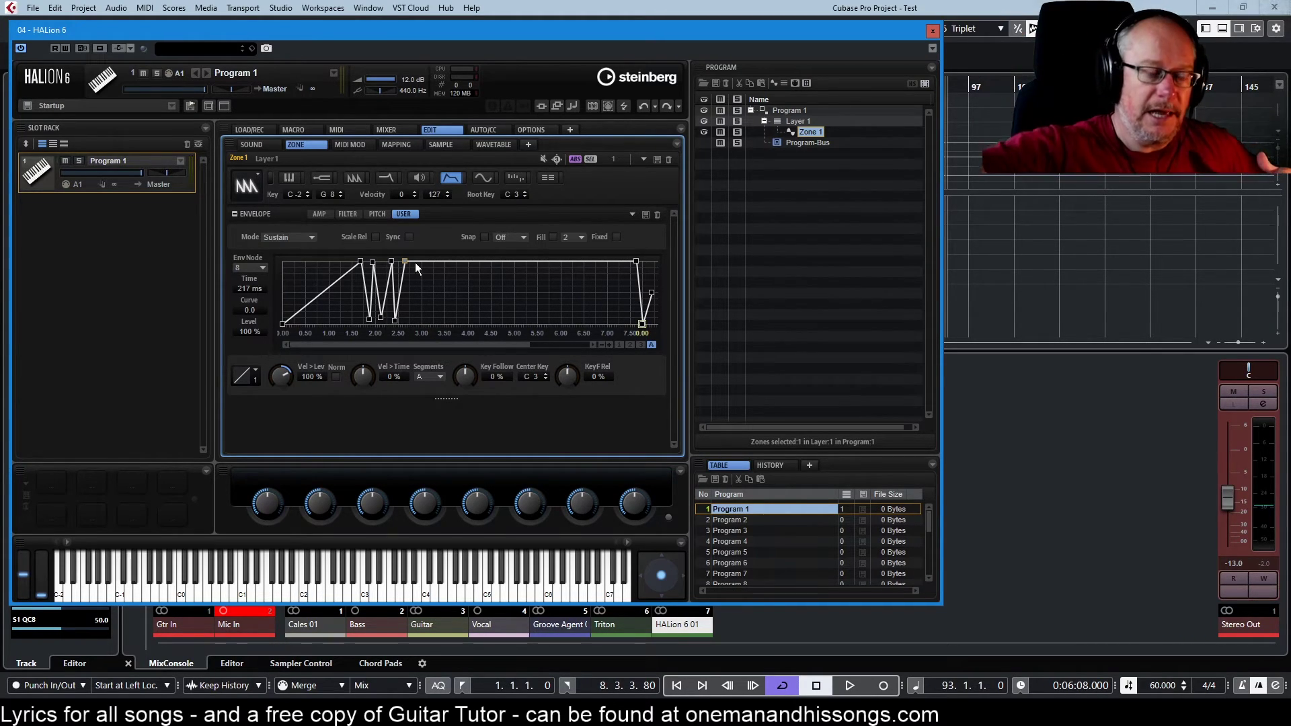
# Step: Bring back the modulation matrix with row 1 sending LFO 1 to Cutoff at 72.2
pyautogui.click(546, 177)
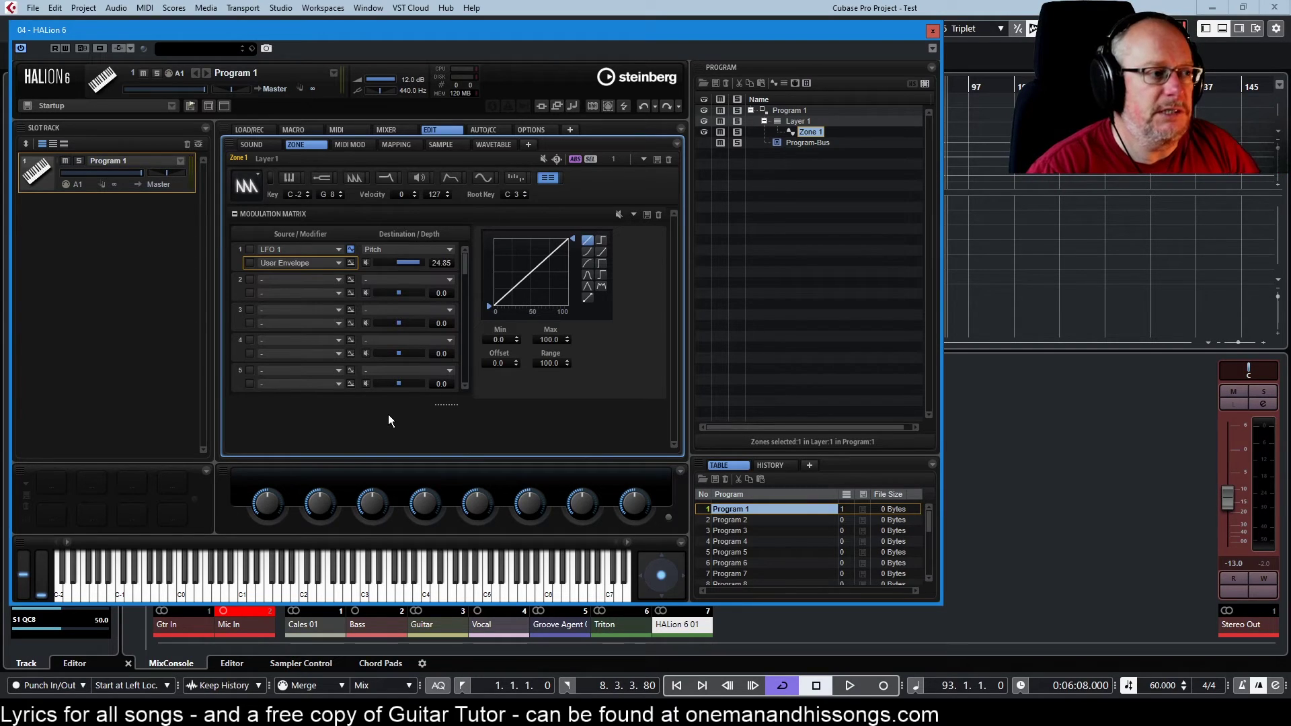
pyautogui.hotkey('ctrl', 'z')
pyautogui.click(290, 249)
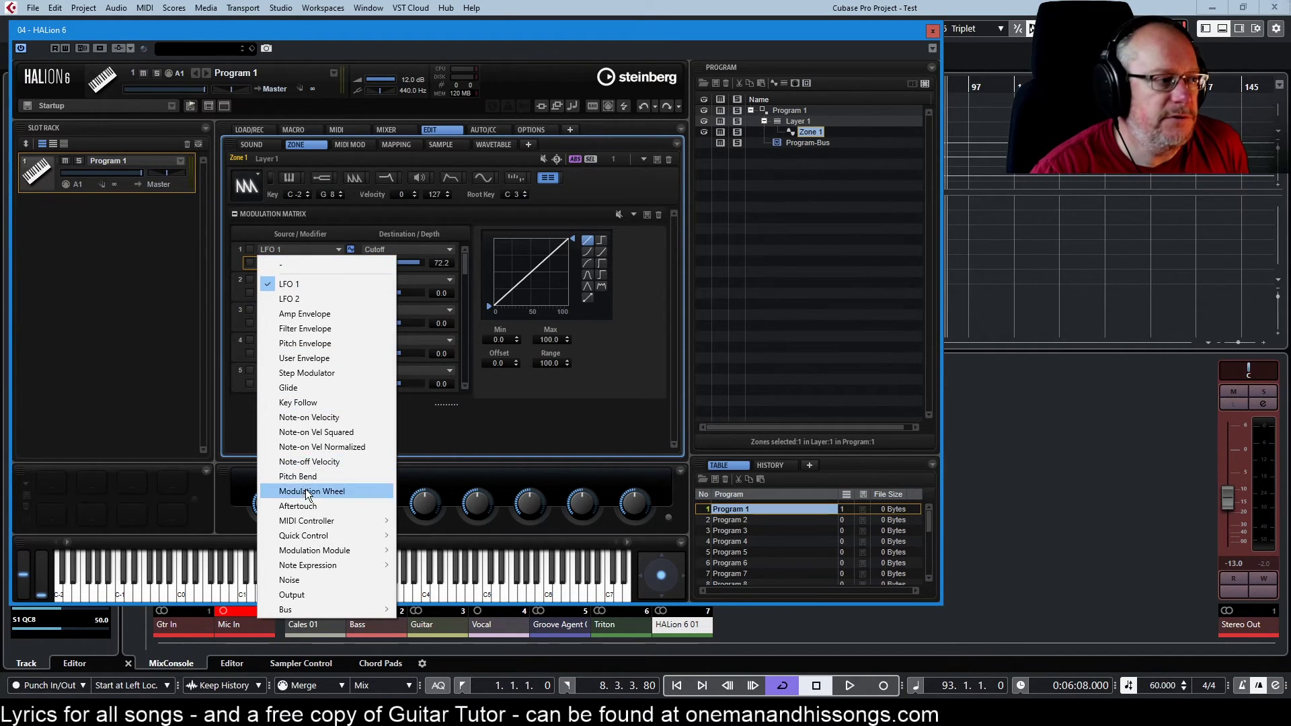
# Step: Make Amp Envelope row 1's source with Cutoff depth 54.4, and display the Amp envelope
pyautogui.click(303, 313)
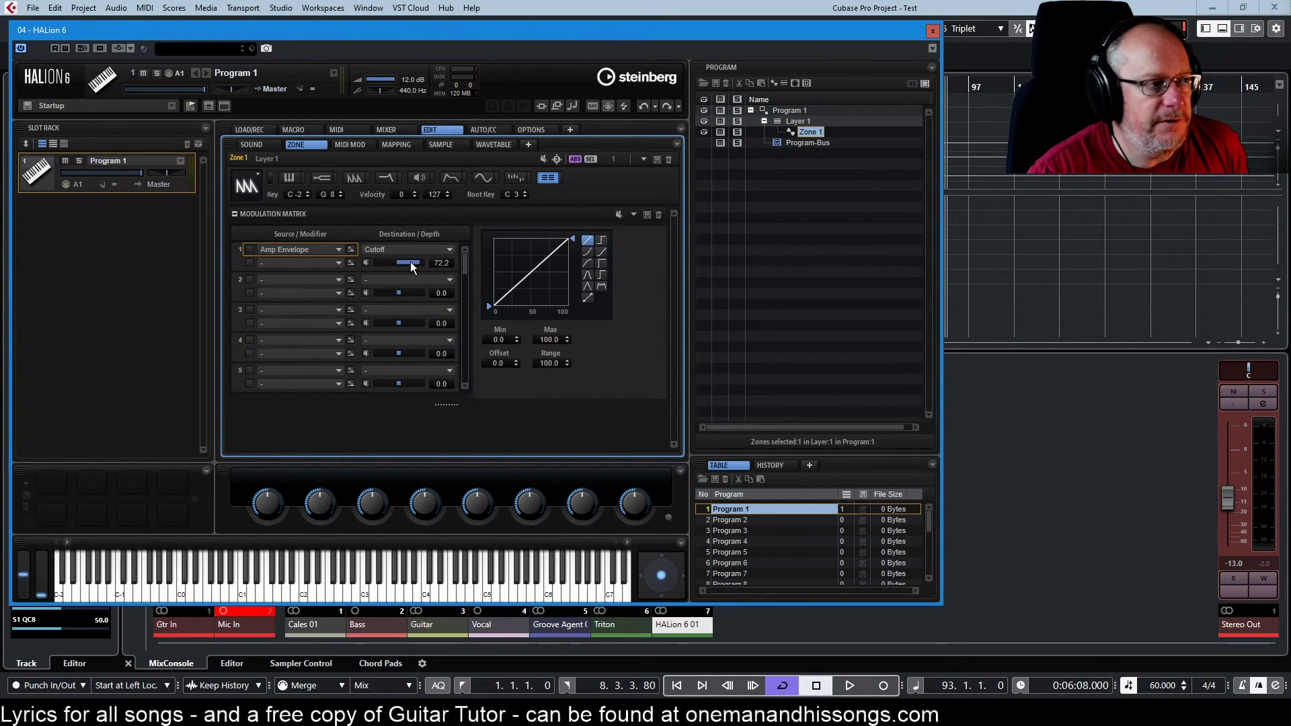
pyautogui.moveTo(410, 265); pyautogui.dragTo(418, 265)
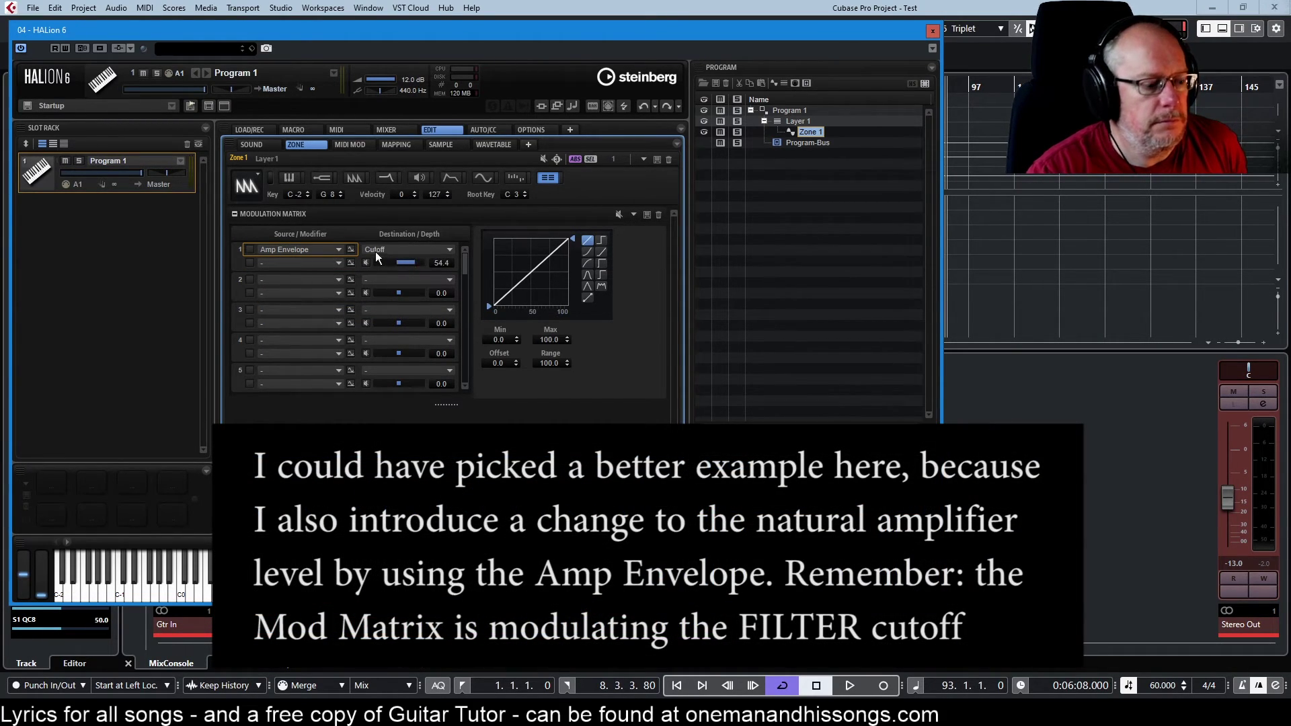
pyautogui.click(450, 177)
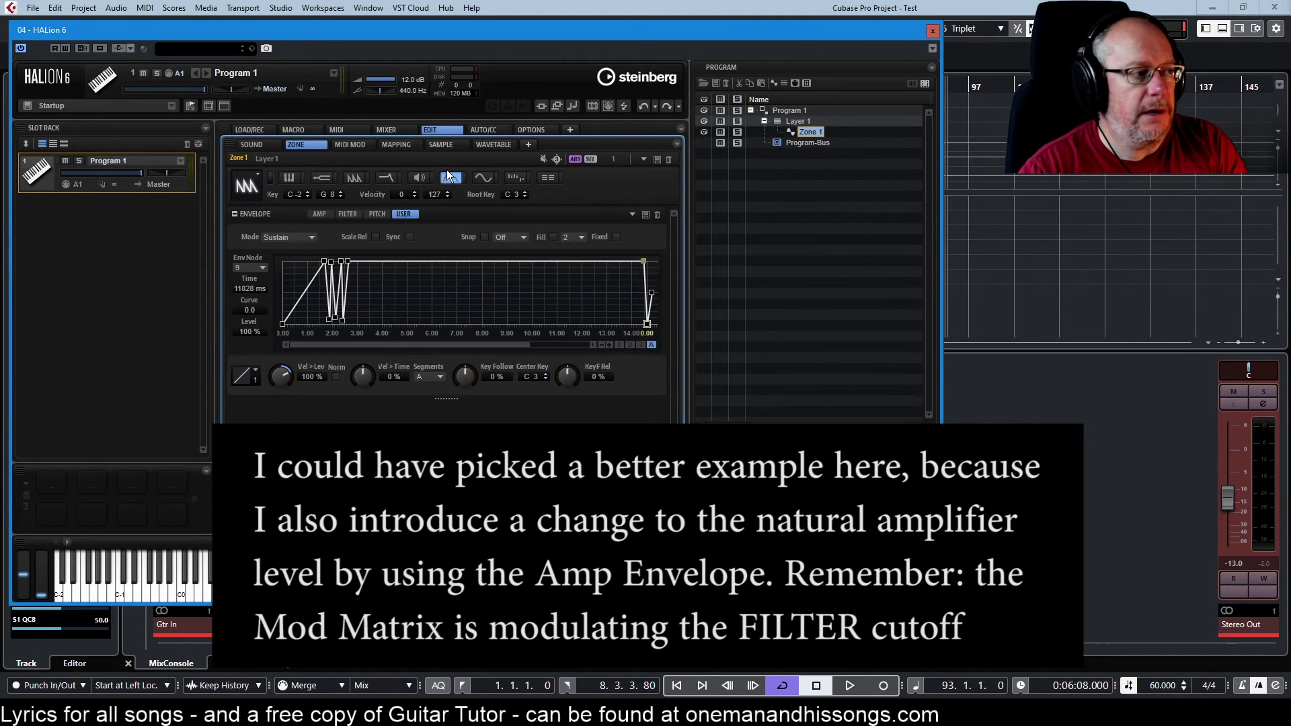
pyautogui.click(313, 215)
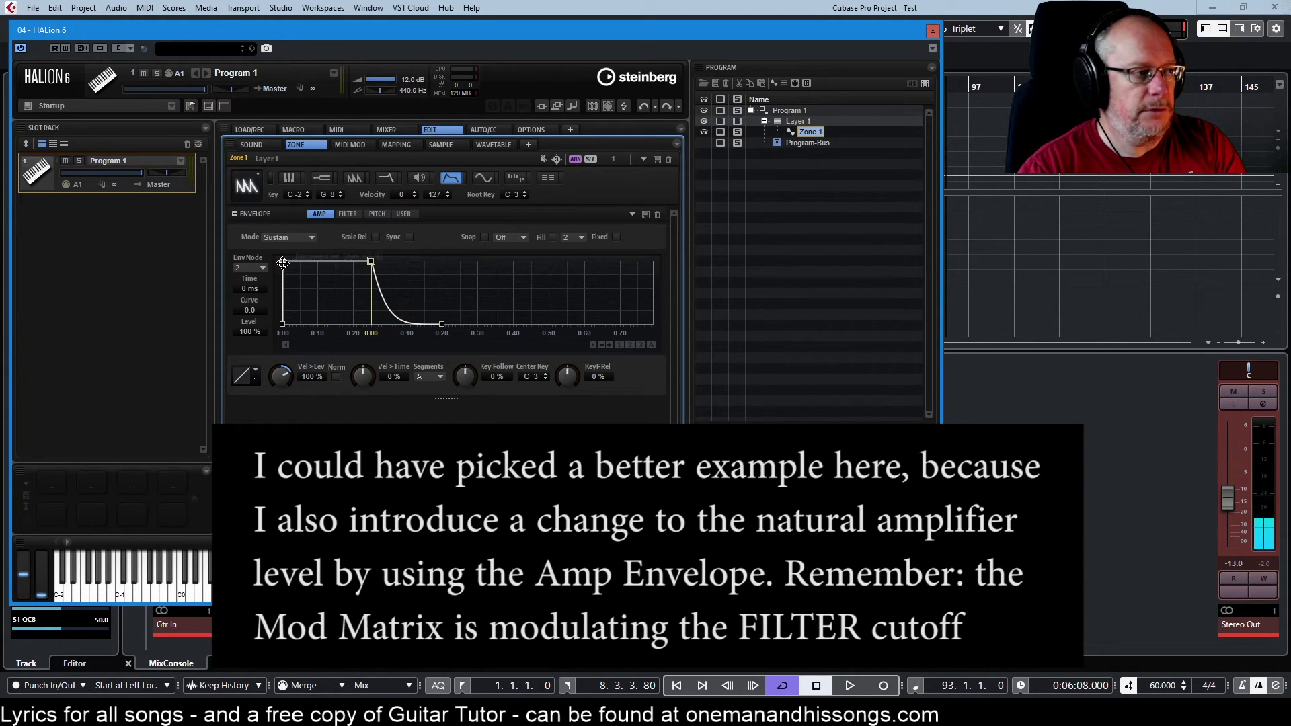
# Step: Reshape the amp envelope with a slow attack ramp, added peak and dip nodes, and later sustain
pyautogui.moveTo(282, 261); pyautogui.dragTo(415, 297)
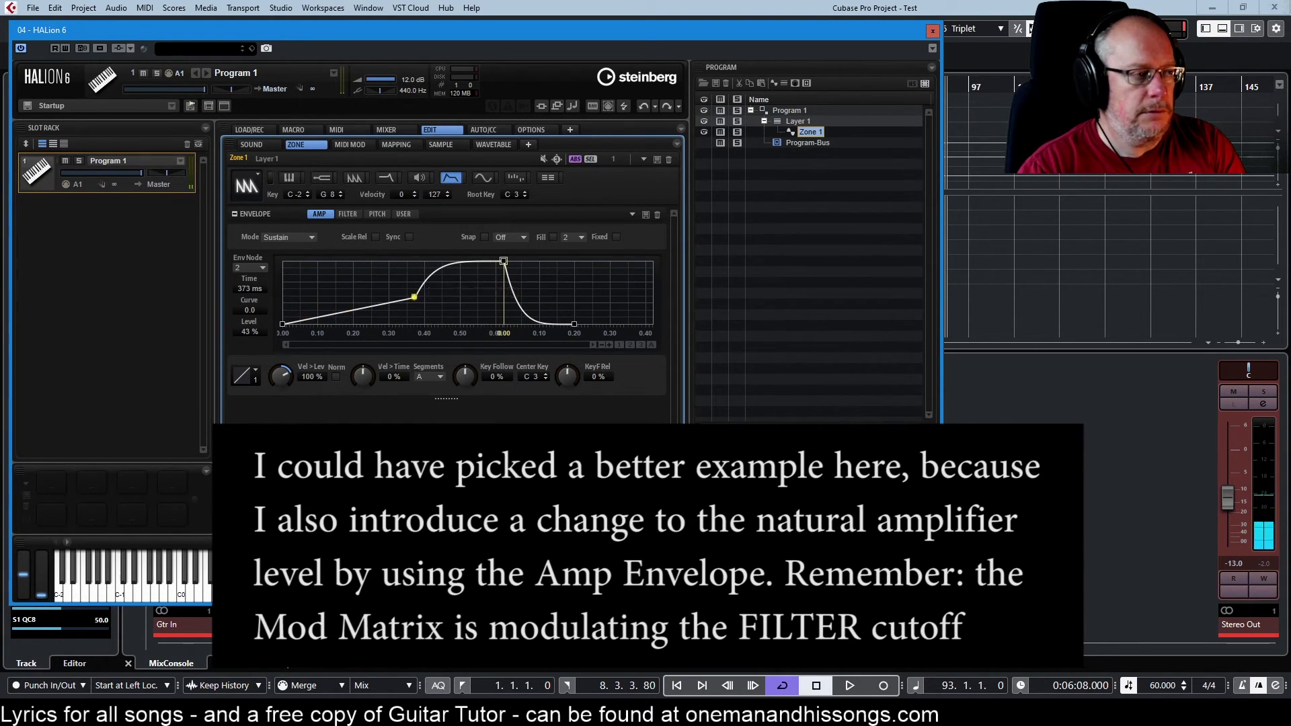
pyautogui.doubleClick(446, 274)
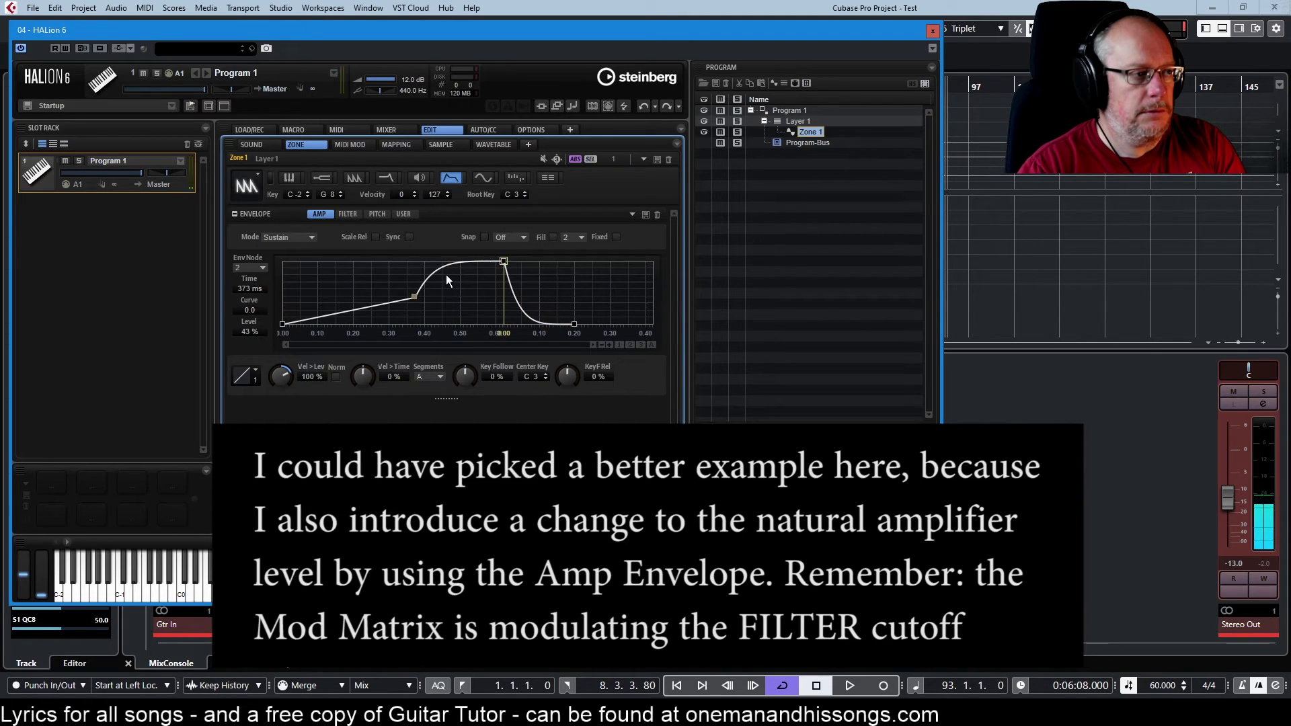
pyautogui.doubleClick(466, 313)
pyautogui.doubleClick(481, 266)
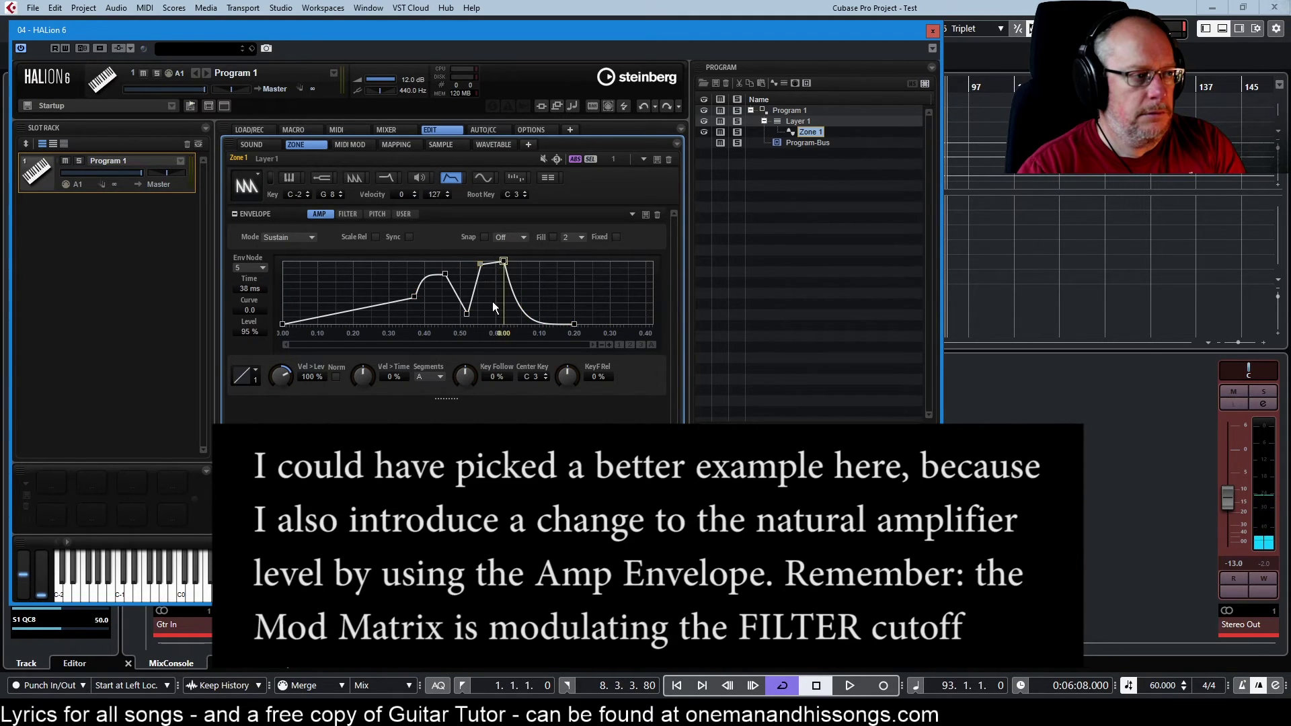
pyautogui.moveTo(503, 261); pyautogui.dragTo(620, 270)
pyautogui.doubleClick(555, 309)
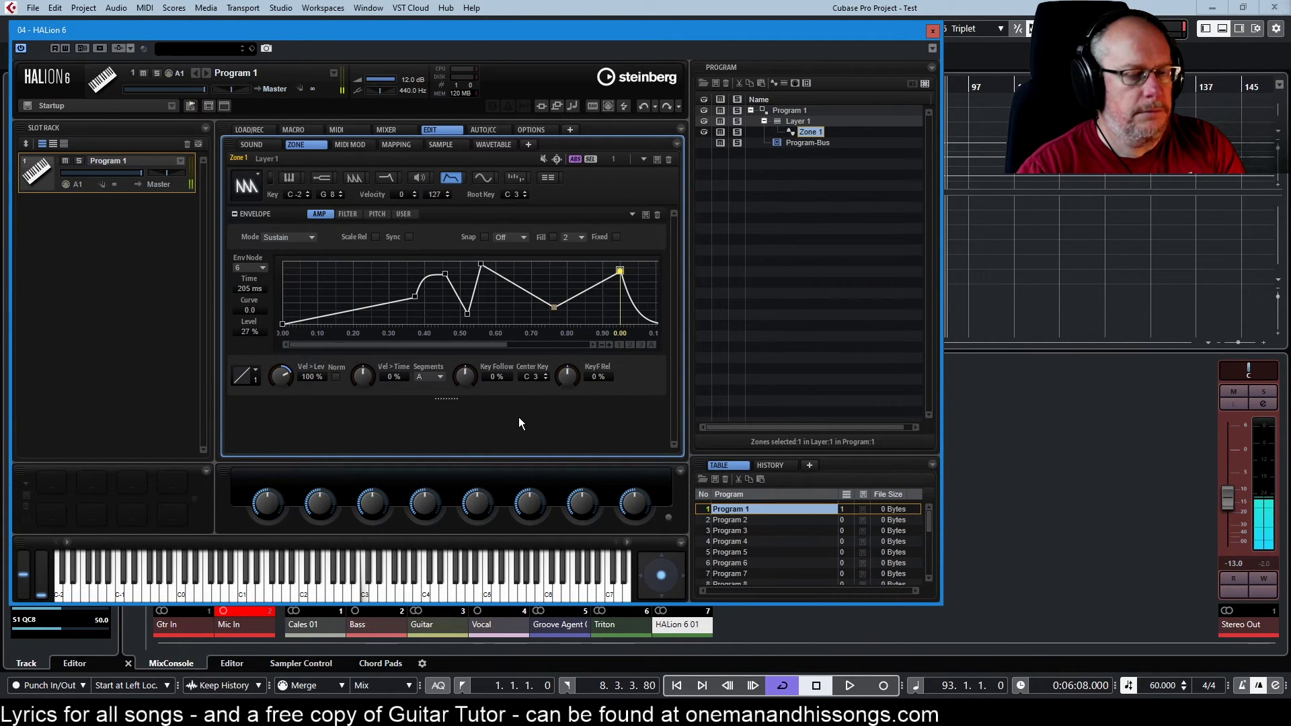
# Step: Set row 1's Modifier to LFO 1, scaling the Amp Envelope-to-Cutoff routing
pyautogui.click(483, 177)
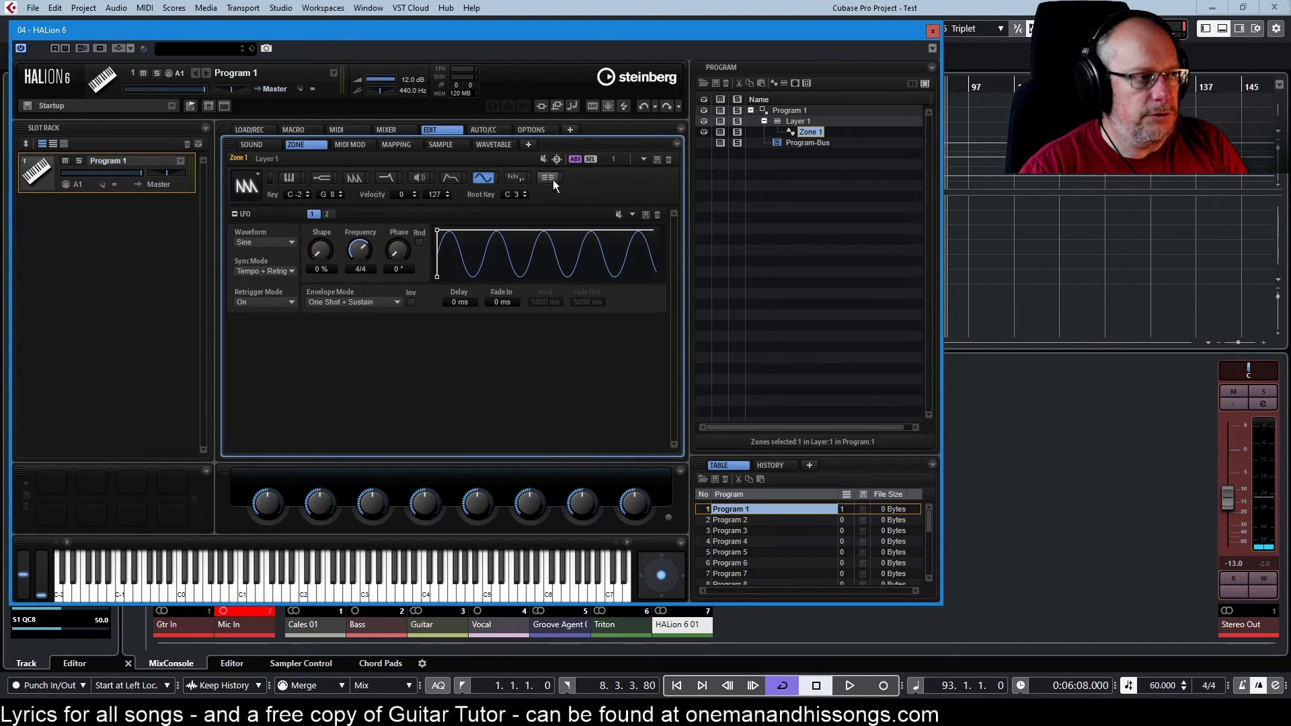
pyautogui.click(550, 180)
pyautogui.click(338, 263)
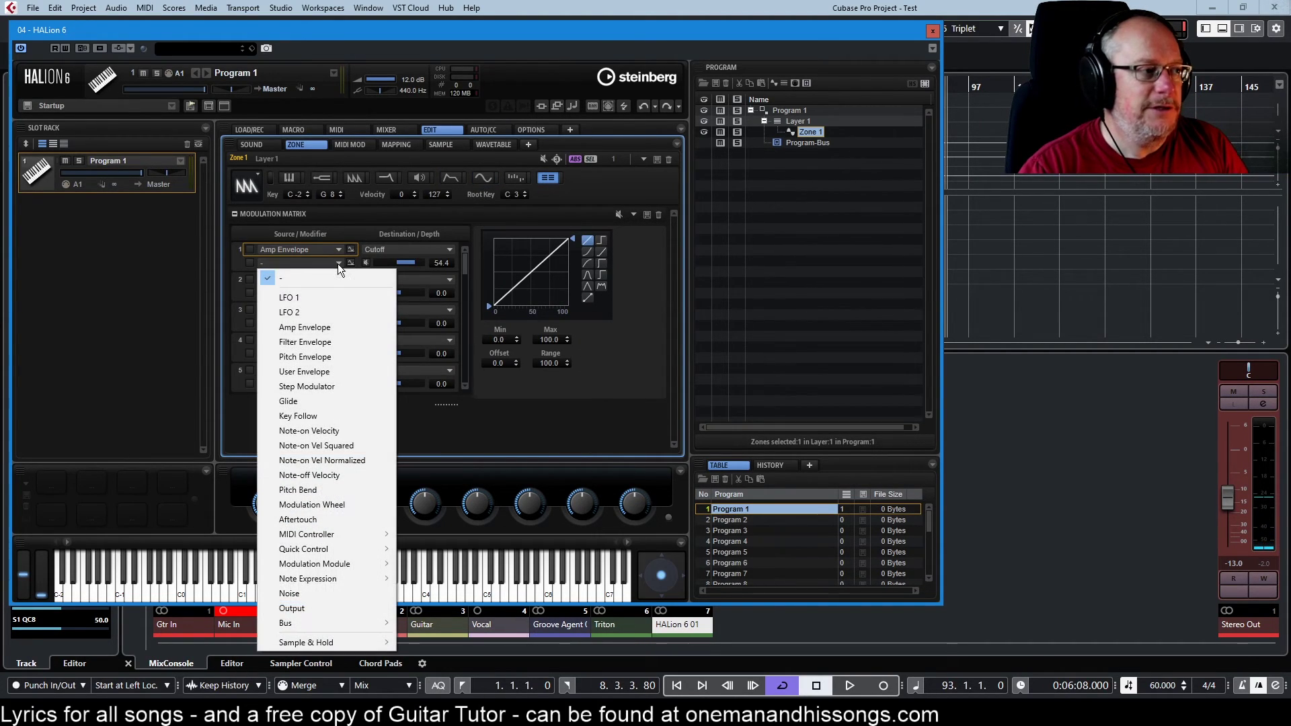
pyautogui.click(316, 295)
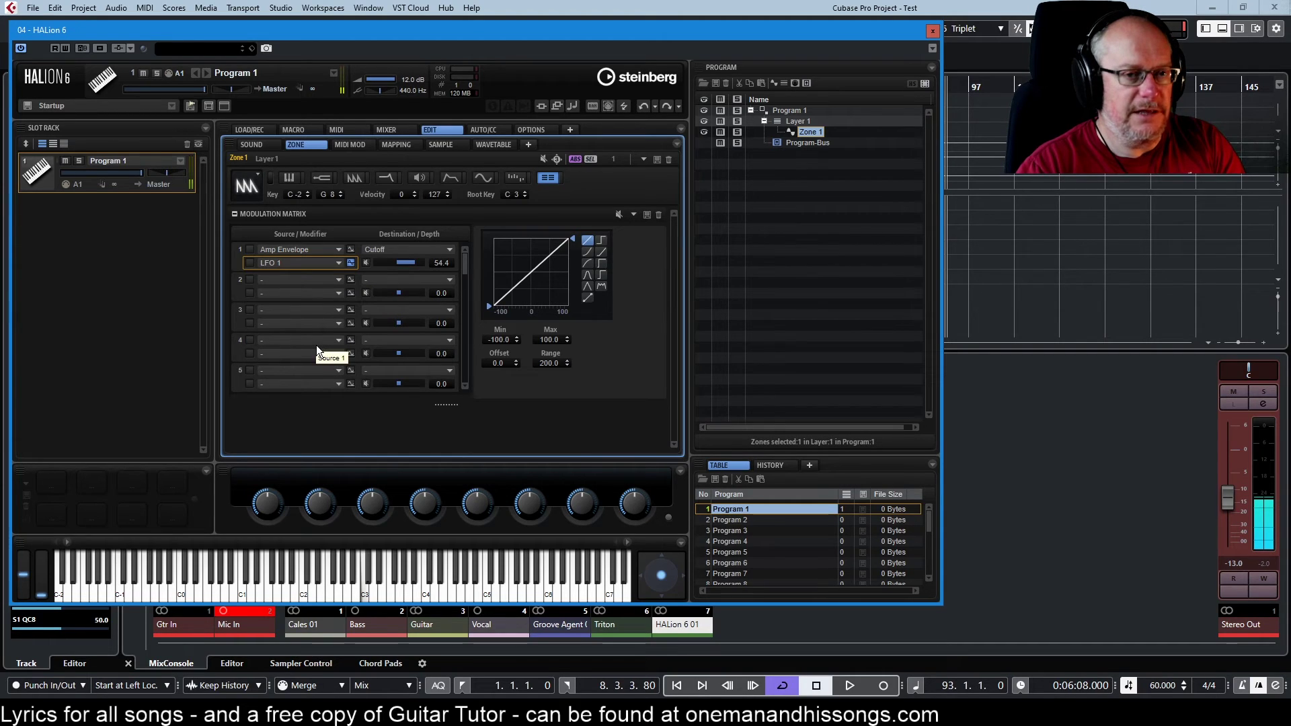
pyautogui.click(450, 178)
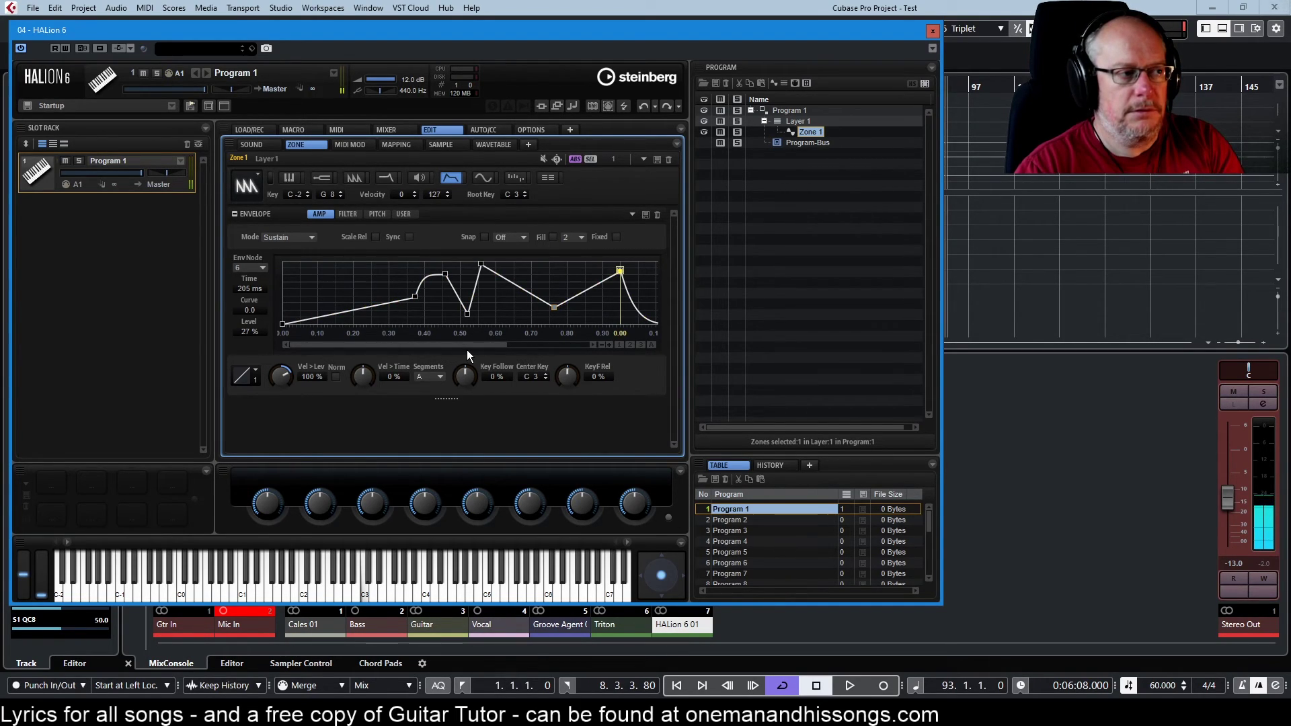
# Step: Mute and unmute modulation rows 1 and 2 in the Modulation Matrix, then mute the entire matrix
pyautogui.click(548, 178)
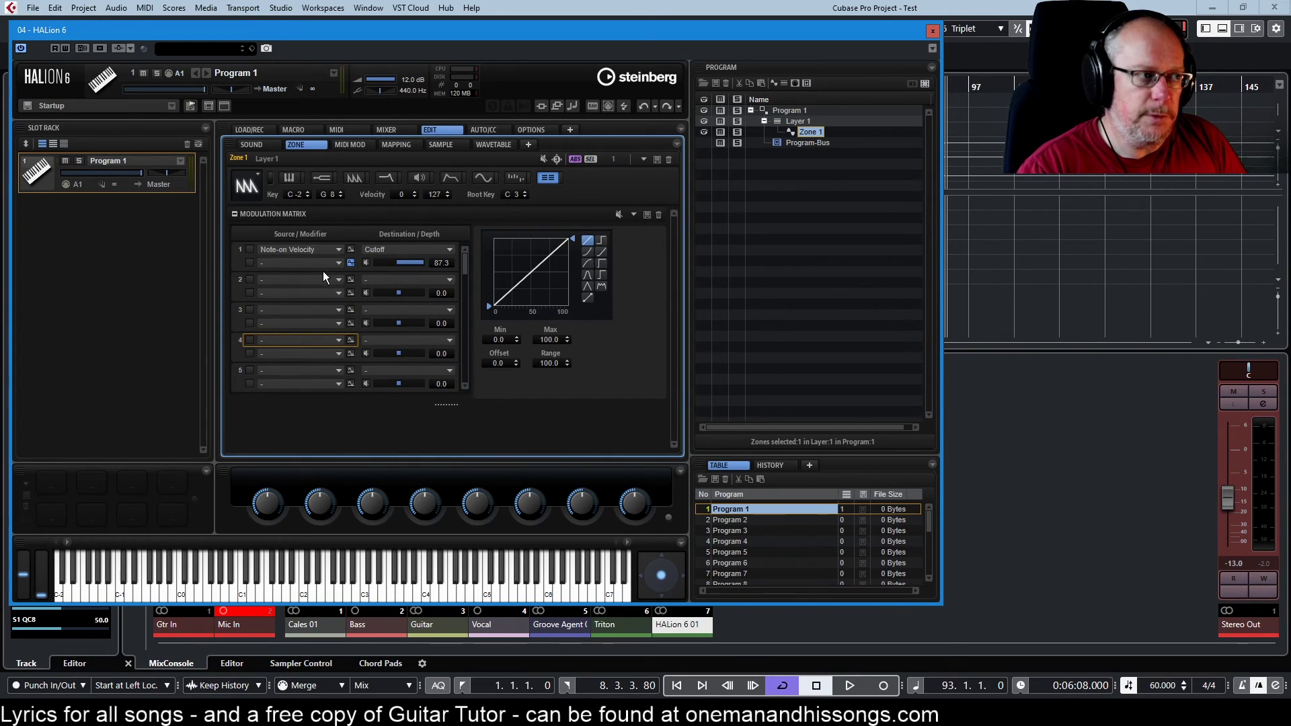
pyautogui.click(366, 262)
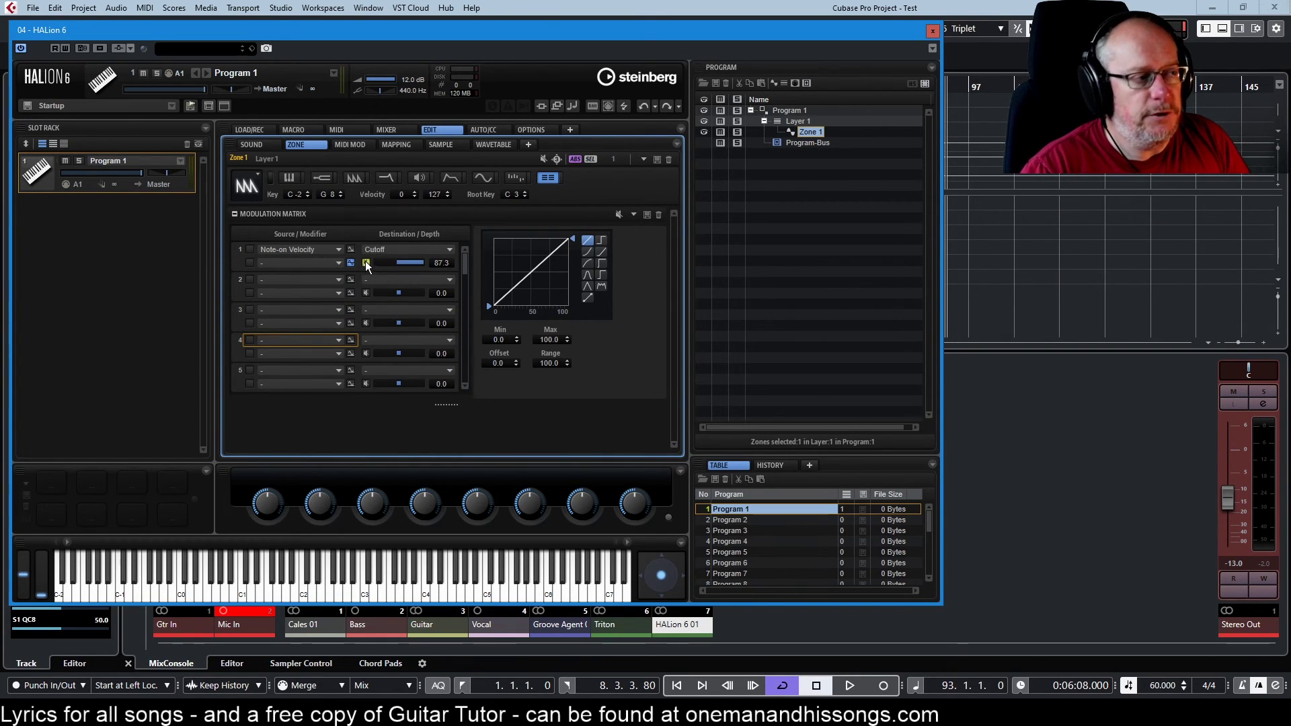
pyautogui.click(365, 292)
pyautogui.click(366, 264)
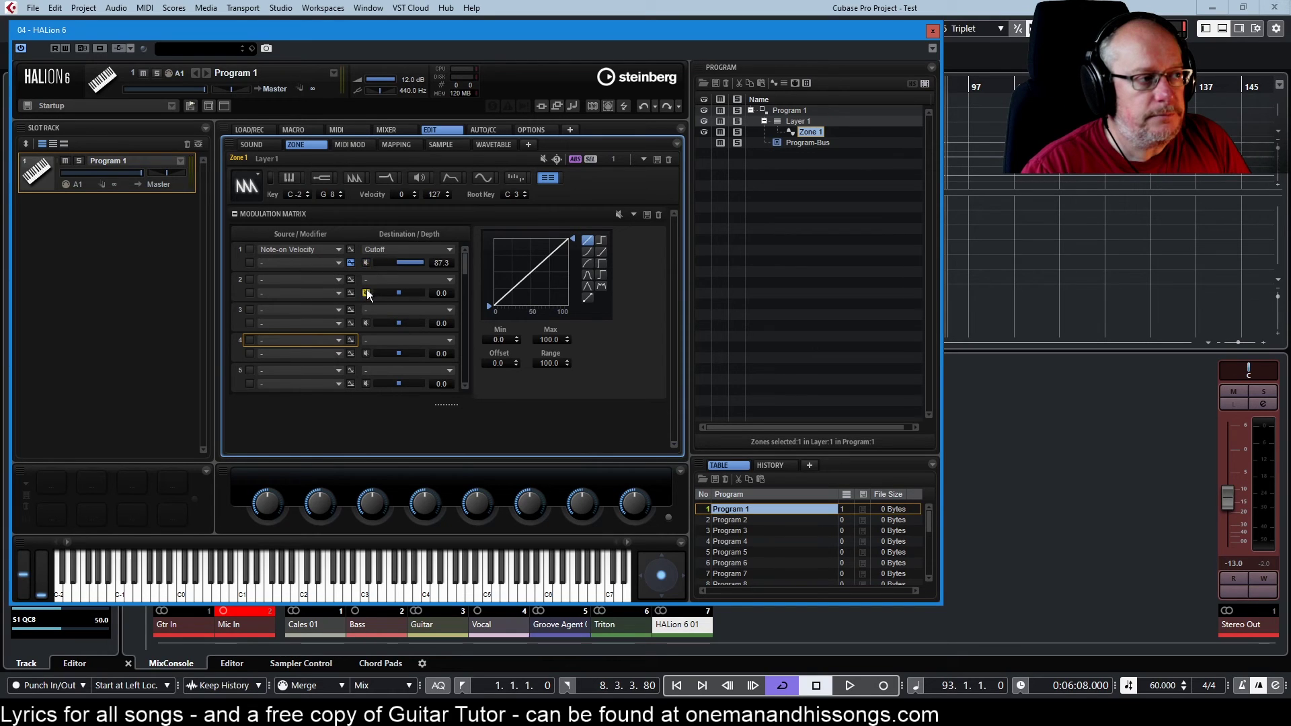
pyautogui.click(365, 293)
pyautogui.click(619, 214)
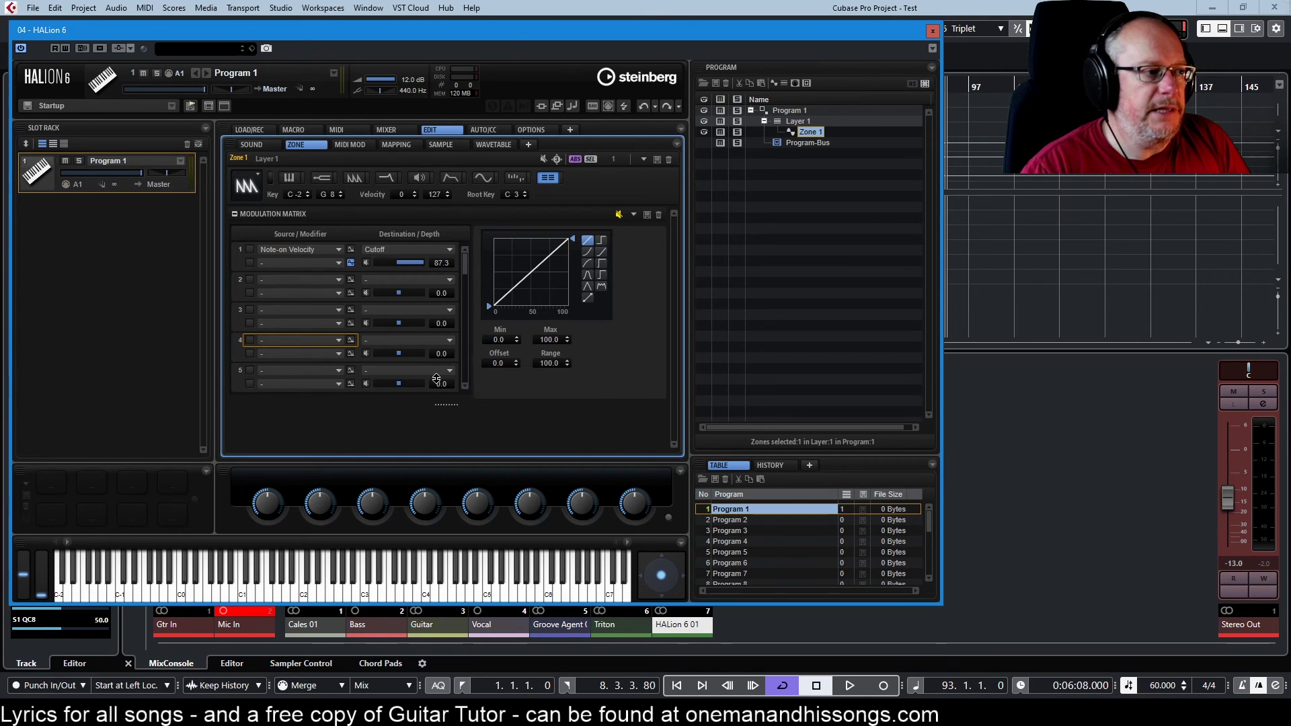
pyautogui.scroll(-5, 441, 333)
pyautogui.scroll(5, 432, 330)
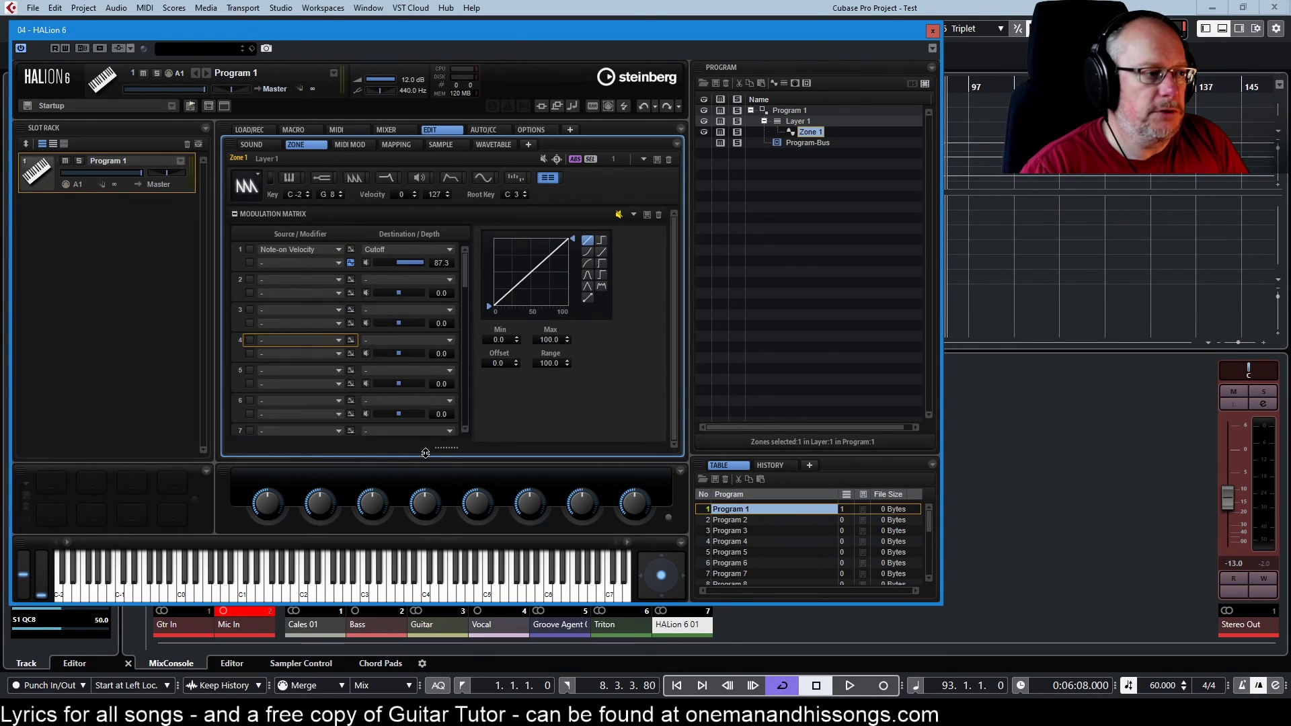